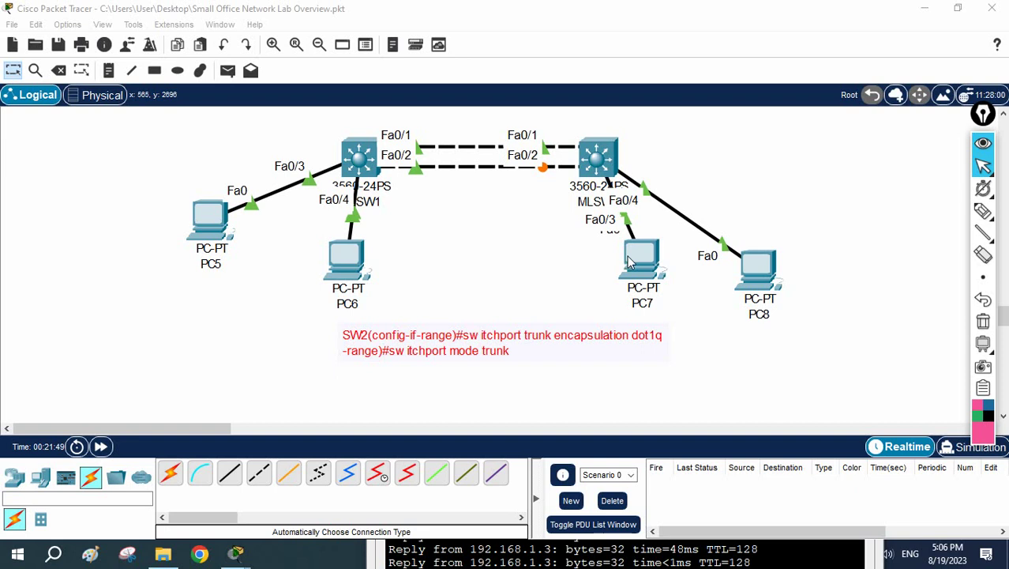
Add a workspace note beside PC5 listing VLAN 20, name IT, VLAN 10, and name HR on separate lines
{"action": "key", "text": "n"}
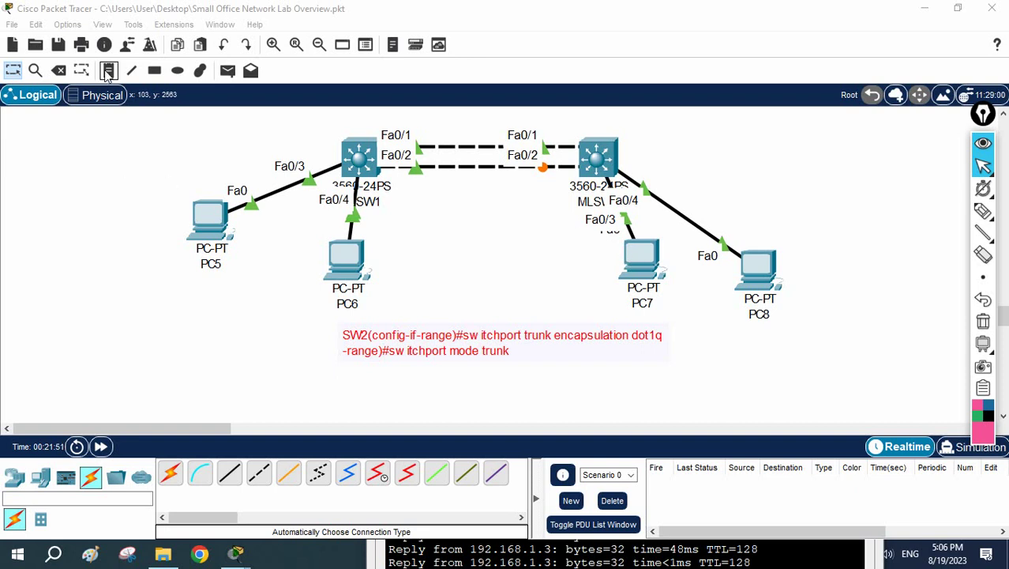
{"action": "left_click", "coordinate": [42, 141]}
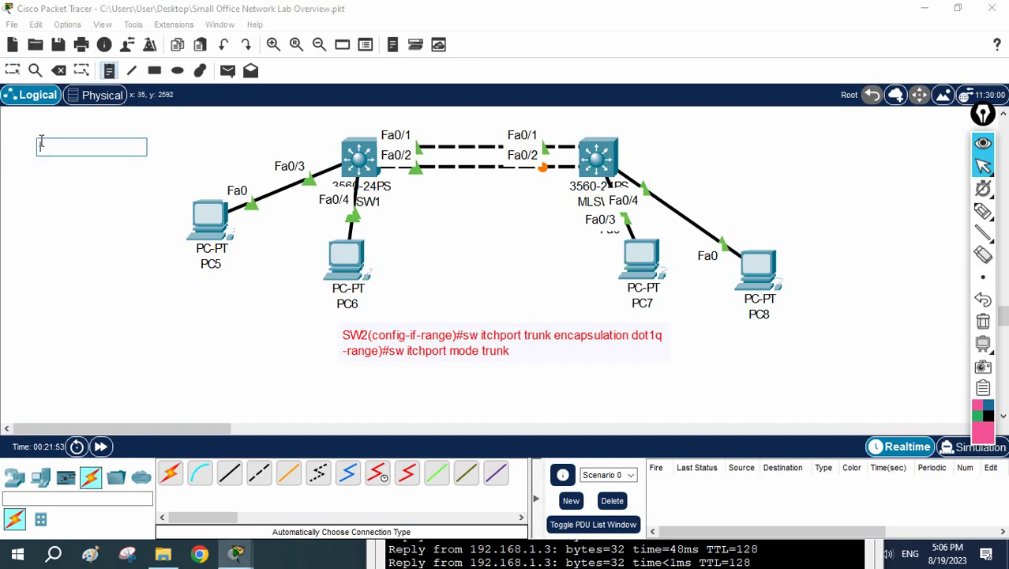
{"action": "type", "text": "v"}
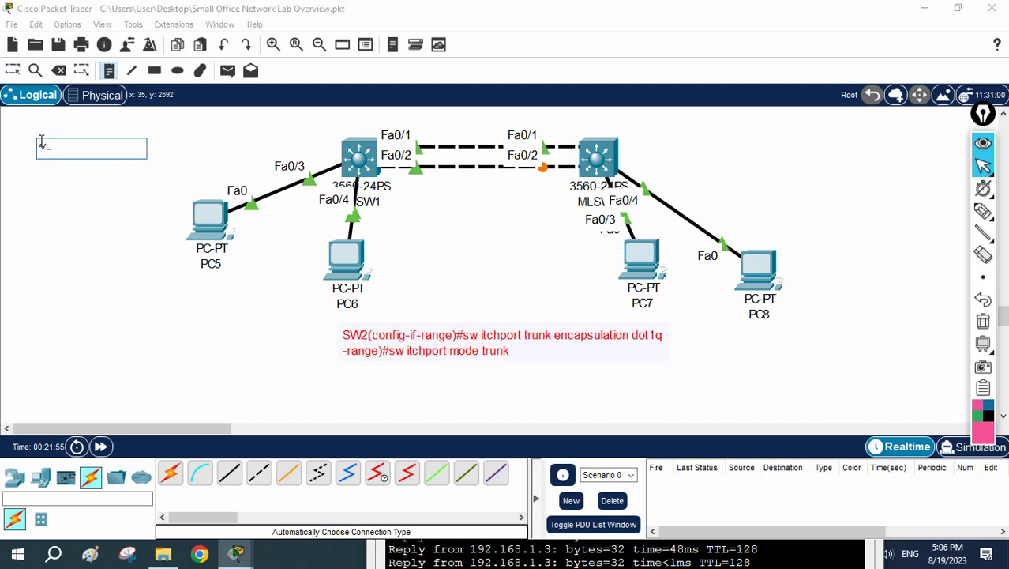
{"action": "type", "text": "LAN 20"}
{"action": "key", "text": "Return"}
{"action": "type", "text": "name IT"}
{"action": "key", "text": "Return"}
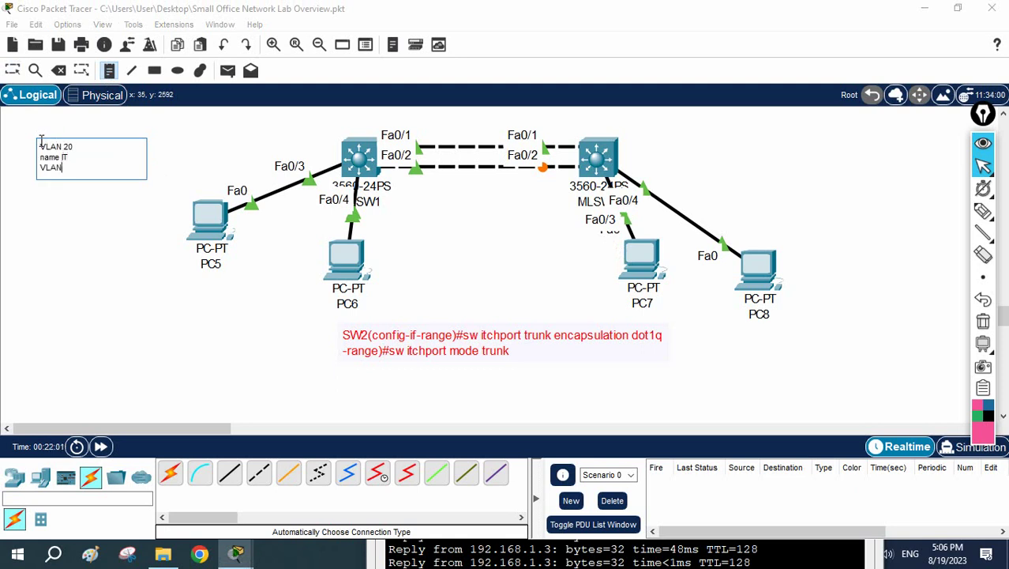
{"action": "type", "text": "VLAN 10"}
{"action": "key", "text": "Return"}
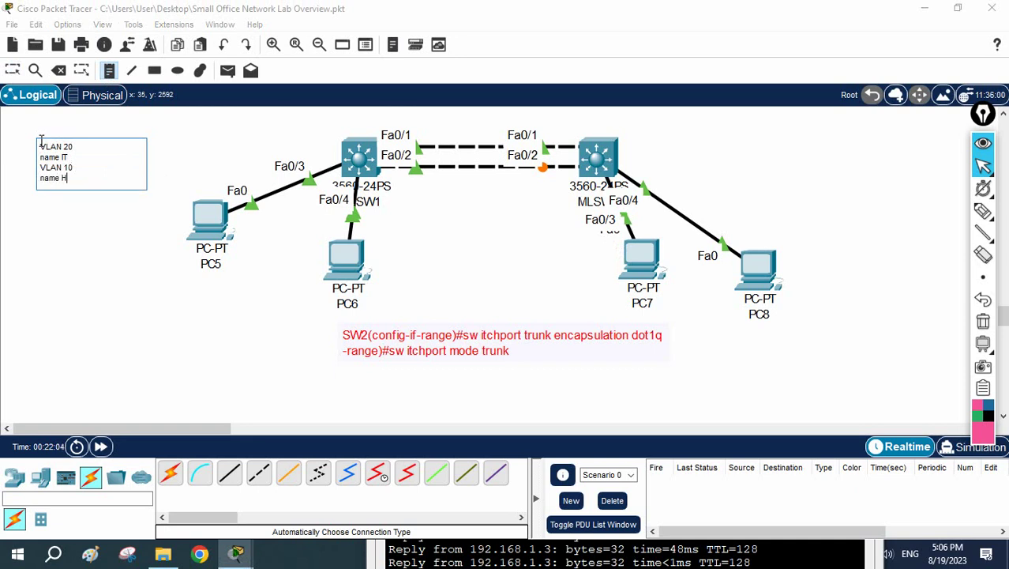
{"action": "left_click", "coordinate": [158, 266]}
{"action": "left_click", "coordinate": [12, 70]}
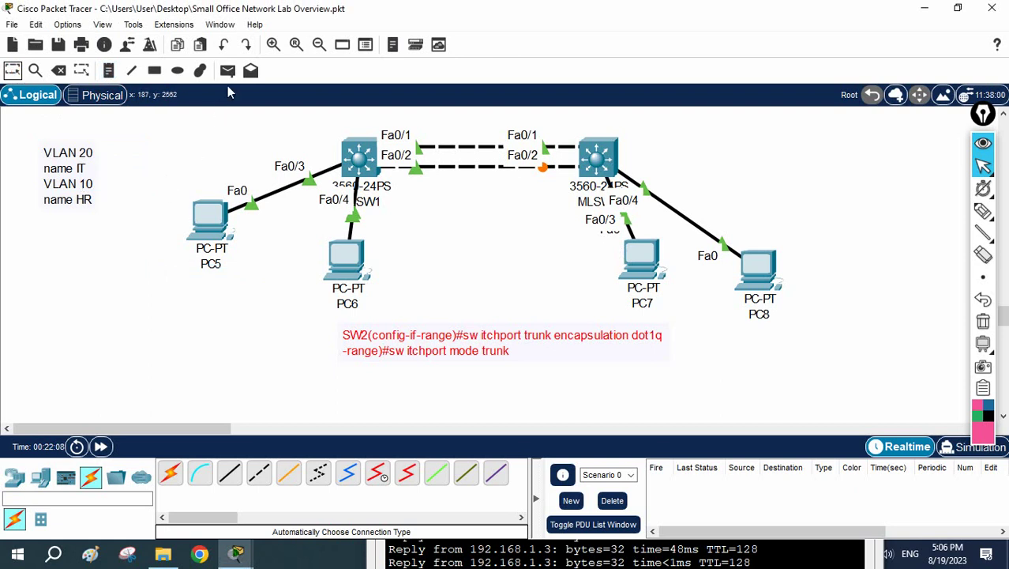
Draw outlined rectangles filled with light cyan #aaffff around PC5 and PC7
{"action": "left_click", "coordinate": [155, 70]}
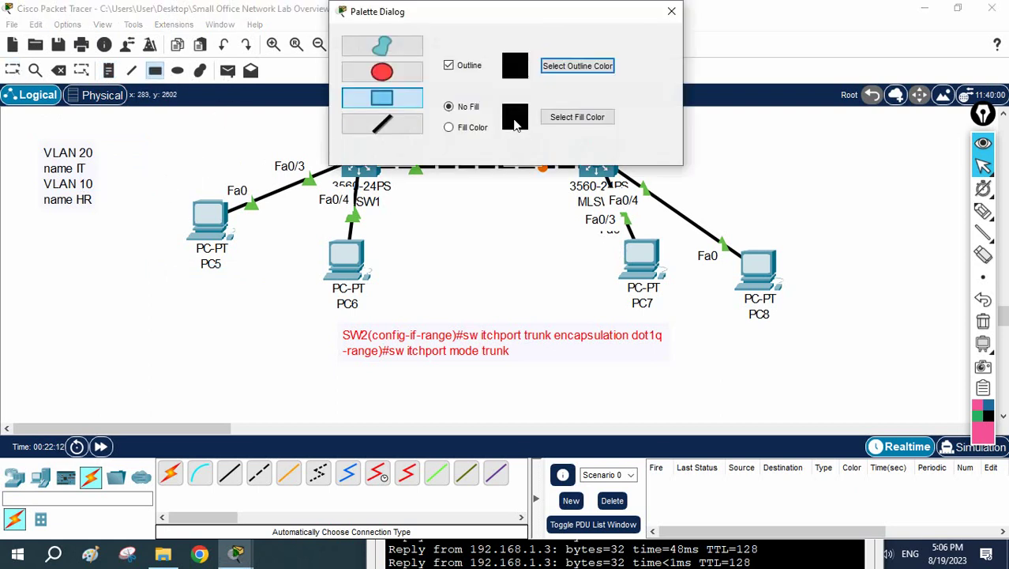
{"action": "left_click", "coordinate": [479, 127]}
{"action": "left_click", "coordinate": [574, 118]}
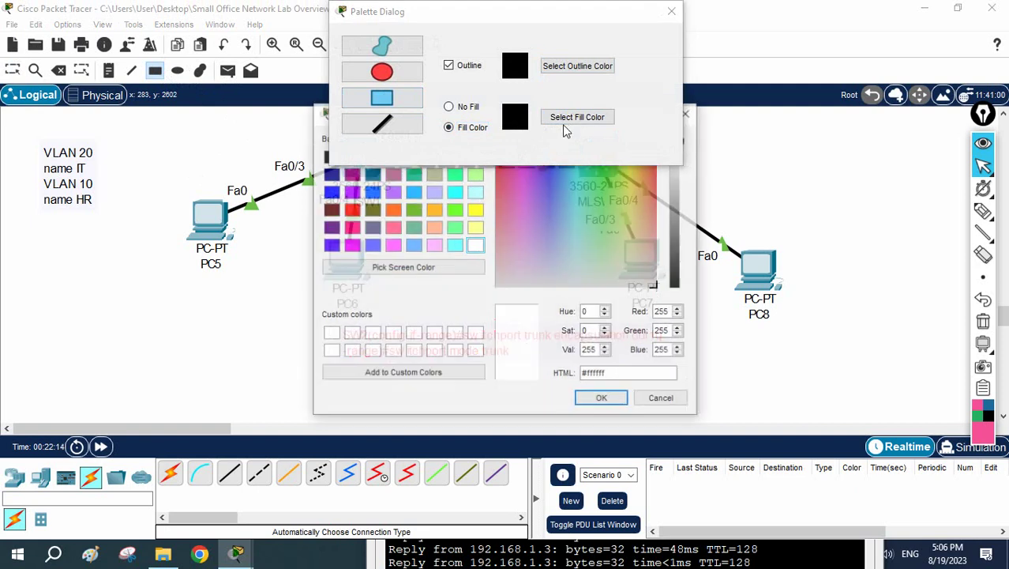
{"action": "left_click", "coordinate": [477, 193]}
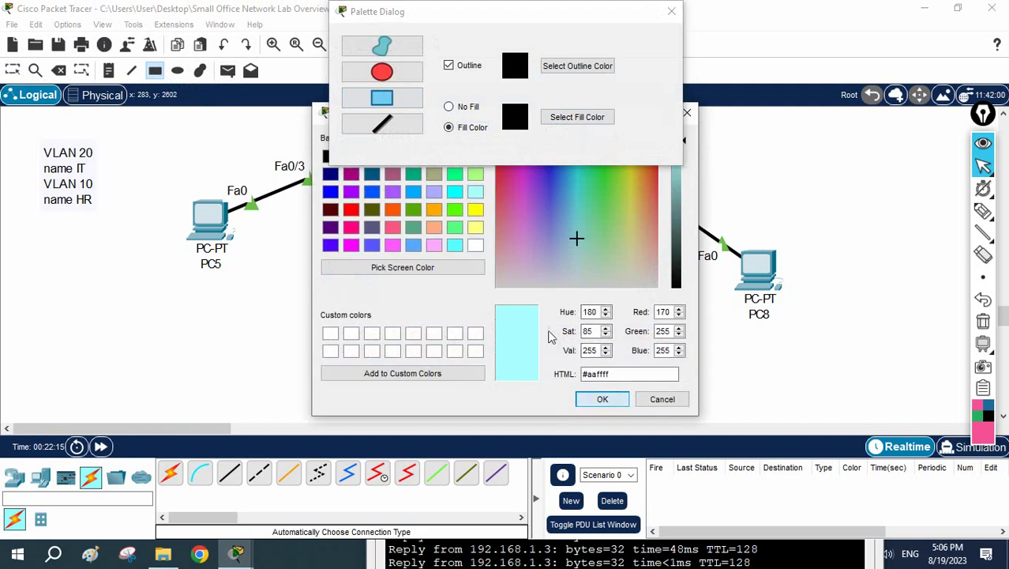
{"action": "left_click", "coordinate": [602, 398]}
{"action": "left_click_drag", "start_coordinate": [571, 18], "coordinate": [734, 23]}
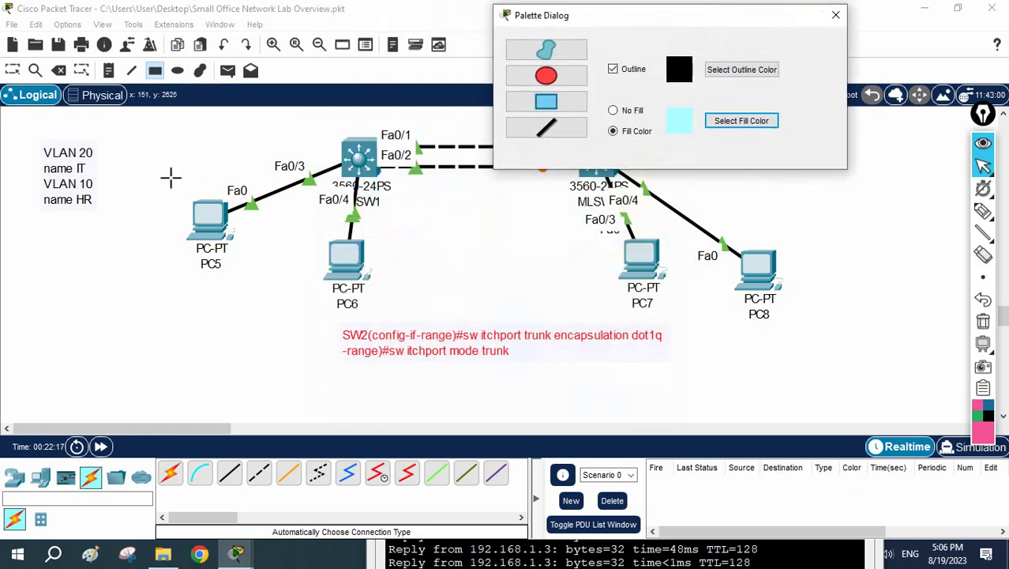
{"action": "left_click_drag", "start_coordinate": [156, 161], "coordinate": [292, 297]}
{"action": "left_click_drag", "start_coordinate": [571, 223], "coordinate": [679, 319]}
Draw outlined rectangles filled with light green #aaff7f around PC6 and PC8
{"action": "left_click", "coordinate": [722, 122]}
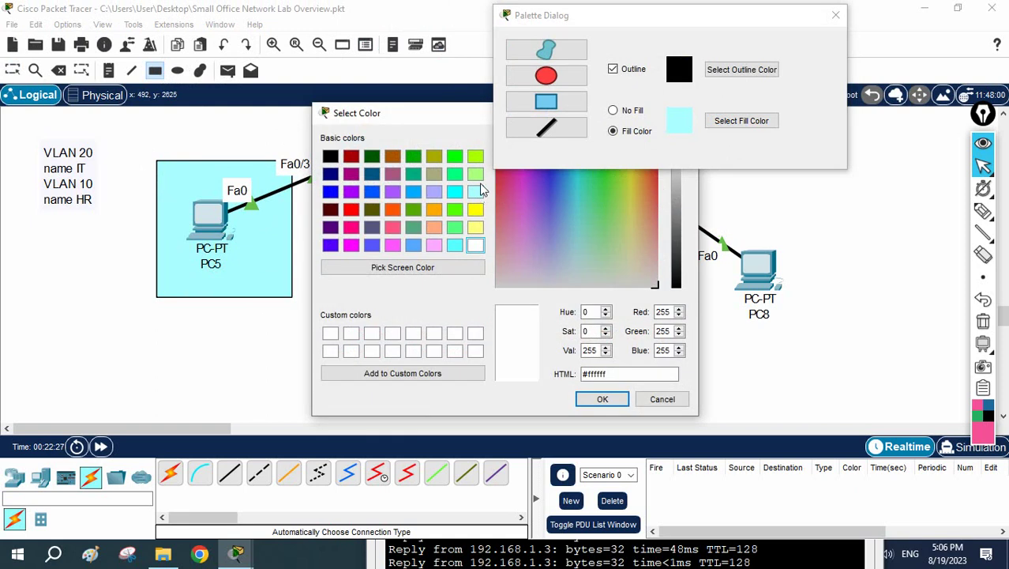
{"action": "left_click", "coordinate": [476, 174]}
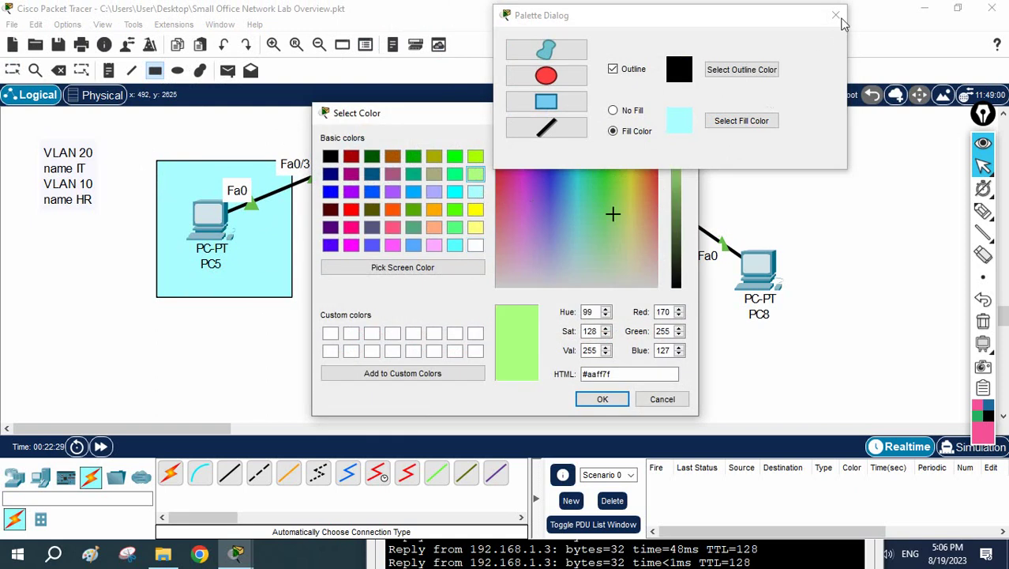
{"action": "left_click", "coordinate": [603, 399]}
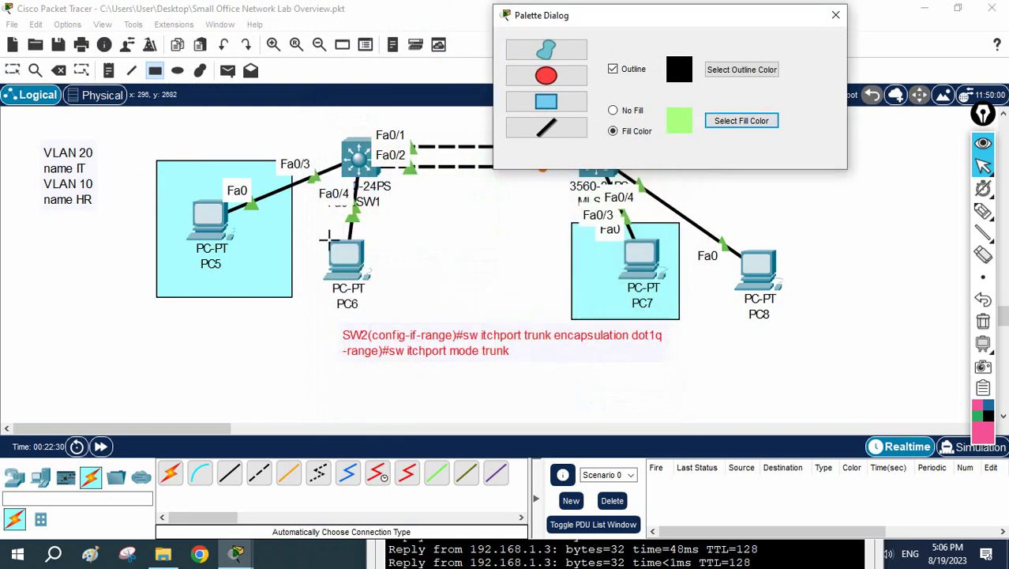
{"action": "left_click_drag", "start_coordinate": [311, 214], "coordinate": [435, 316]}
{"action": "left_click_drag", "start_coordinate": [715, 215], "coordinate": [822, 339]}
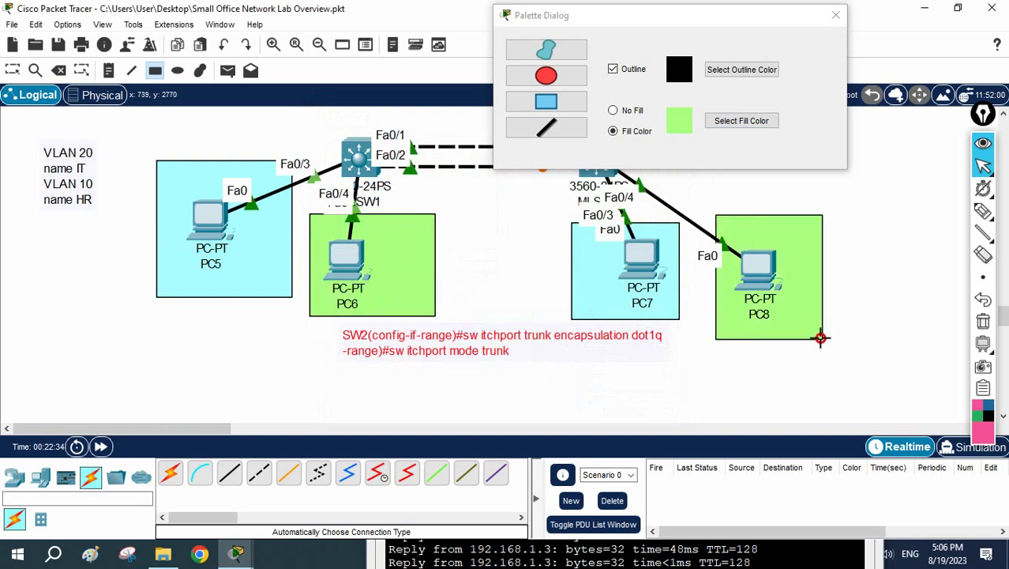
Color-code the VLAN note with a light green rectangle behind VLAN 10 HR and a light cyan #aaffff one behind VLAN 20 IT
{"action": "left_click_drag", "start_coordinate": [31, 177], "coordinate": [101, 225]}
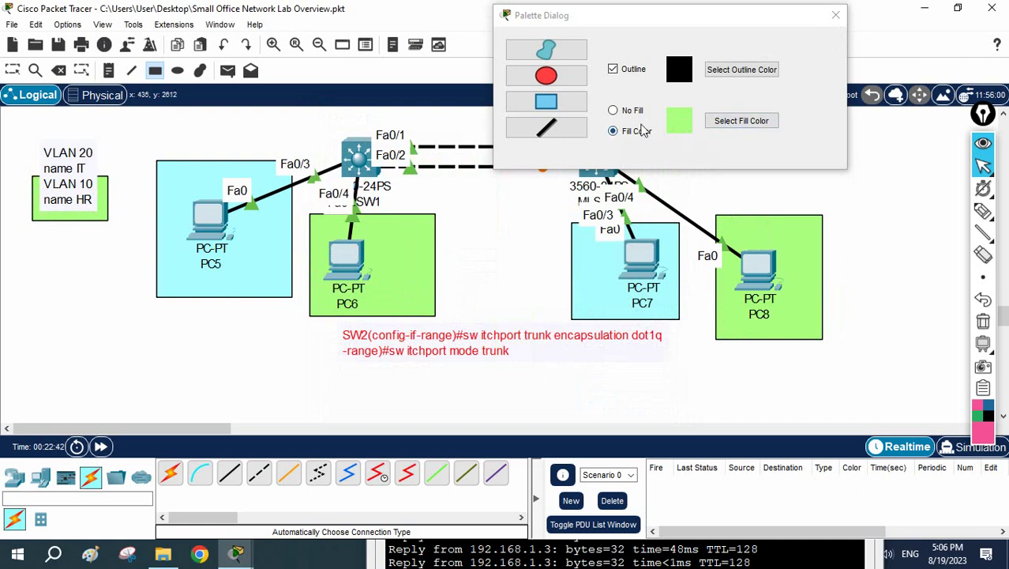
{"action": "left_click", "coordinate": [740, 123]}
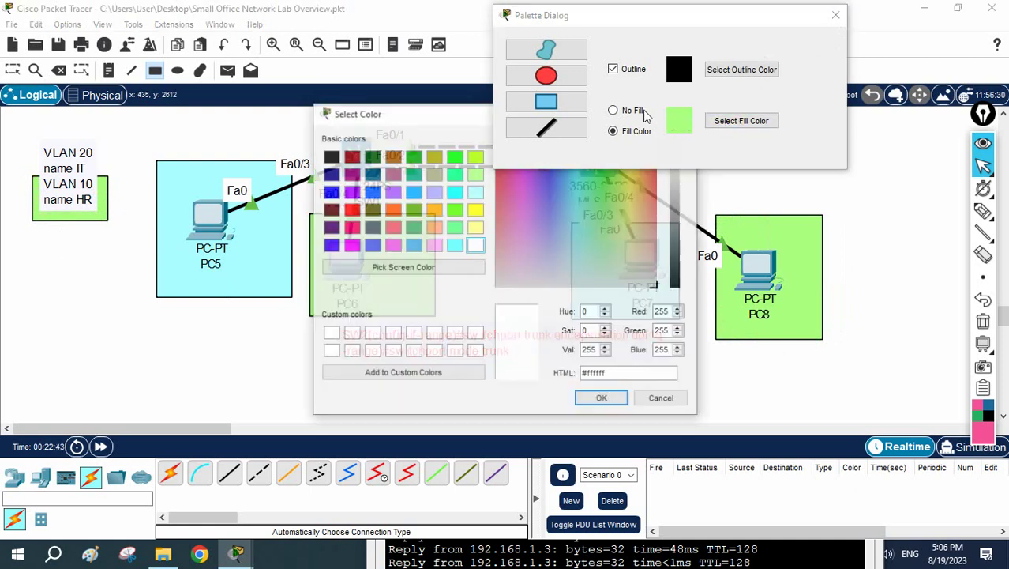
{"action": "left_click", "coordinate": [475, 192]}
{"action": "left_click", "coordinate": [600, 399]}
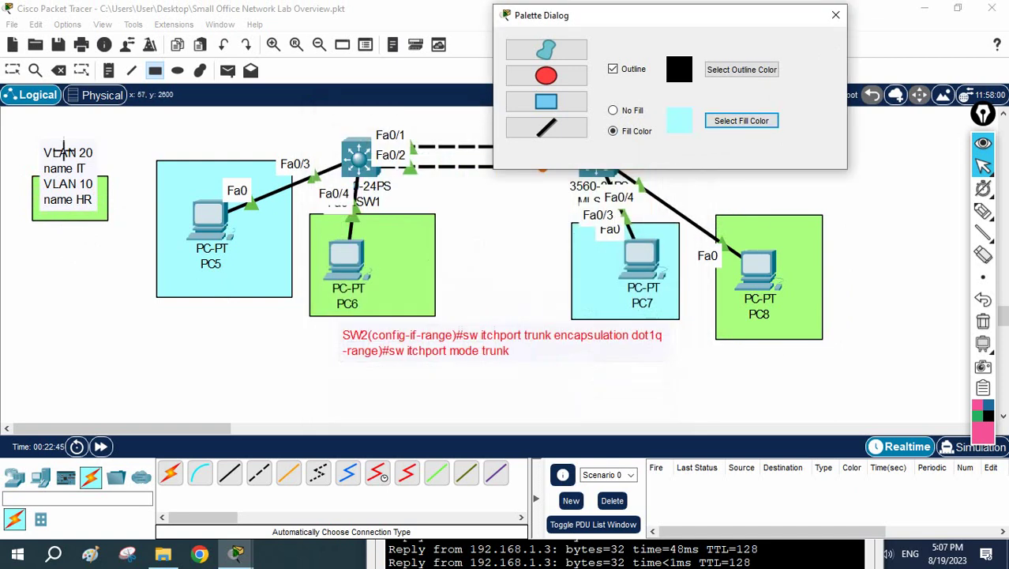
{"action": "left_click_drag", "start_coordinate": [25, 132], "coordinate": [111, 175]}
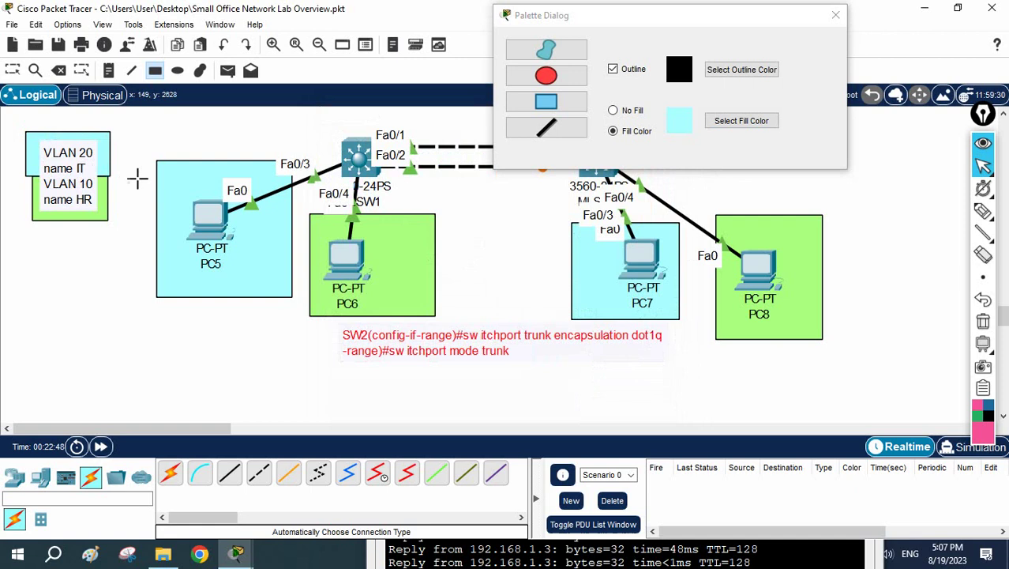
{"action": "left_click", "coordinate": [835, 15]}
{"action": "left_click", "coordinate": [12, 70]}
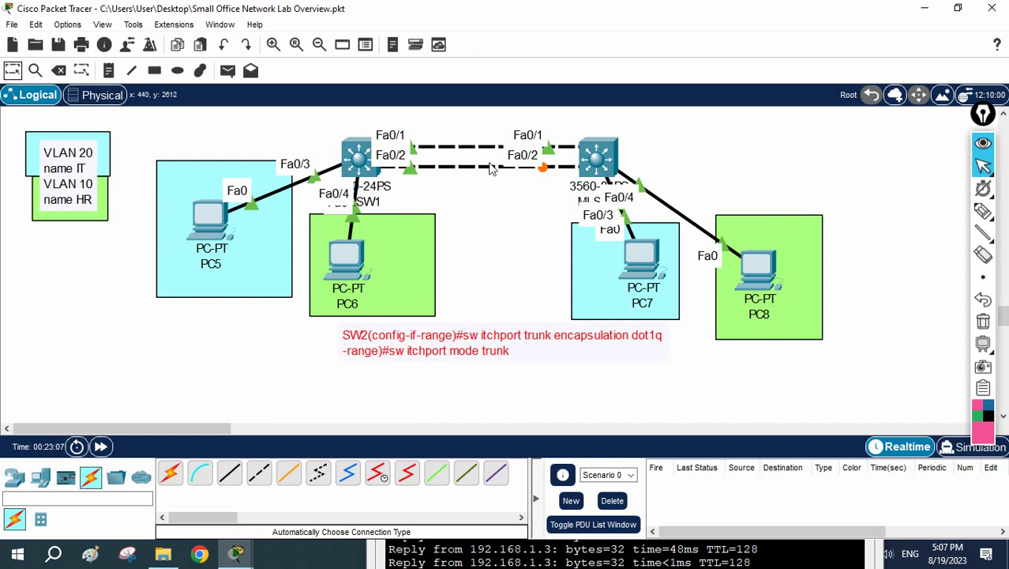
Open the command line of switch MLSW1 and arrange its widened window below the topology
{"action": "left_click", "coordinate": [359, 158]}
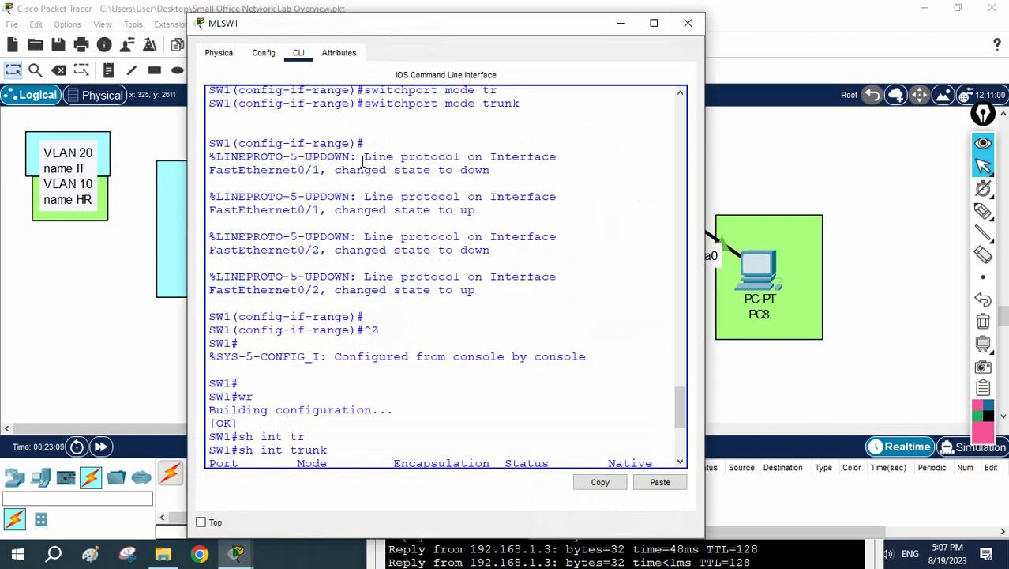
{"action": "left_click_drag", "start_coordinate": [704, 198], "coordinate": [971, 199]}
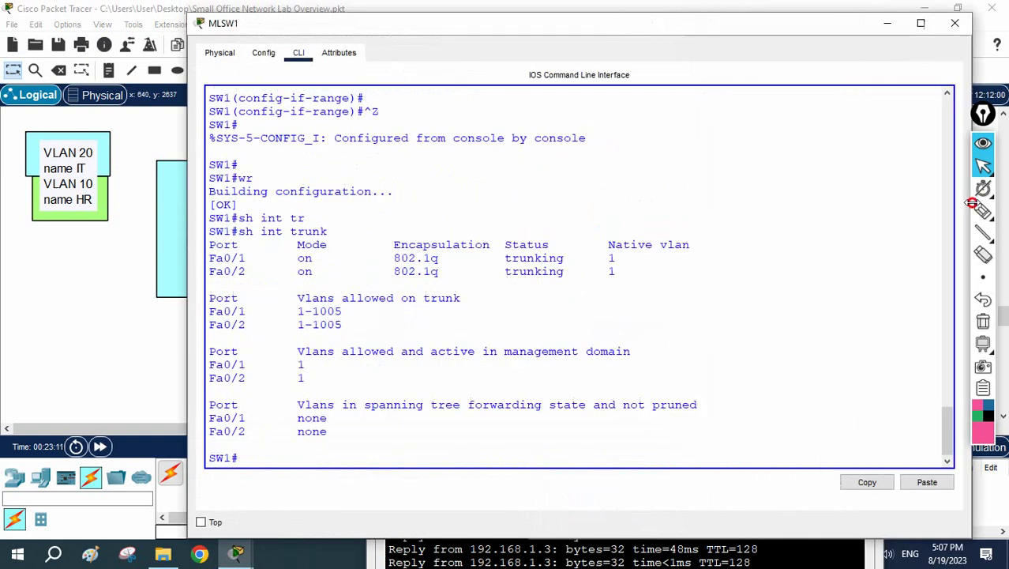
{"action": "left_click_drag", "start_coordinate": [623, 26], "coordinate": [562, 242]}
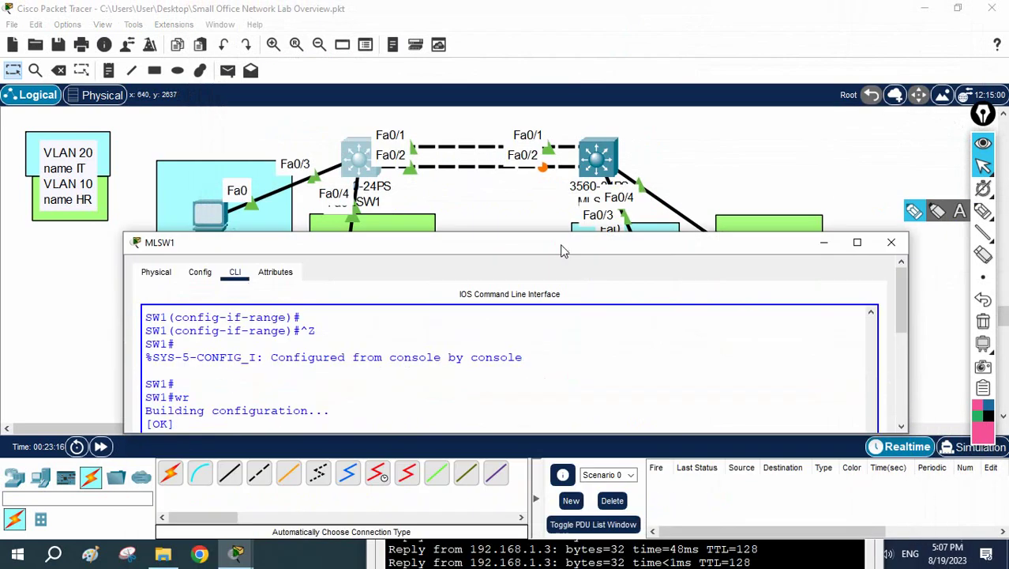
{"action": "left_click_drag", "start_coordinate": [900, 320], "coordinate": [897, 421]}
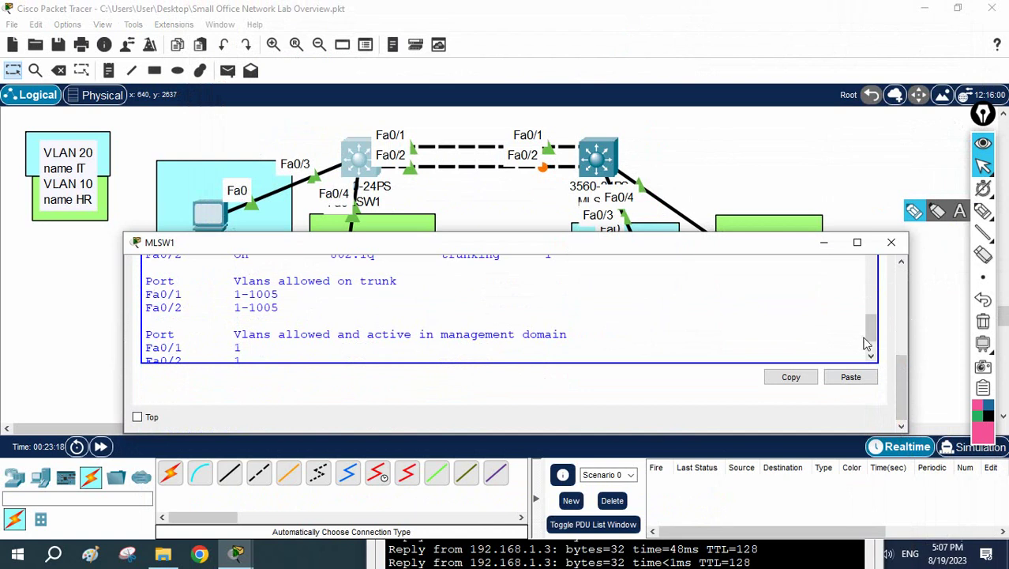
{"action": "left_click", "coordinate": [867, 377]}
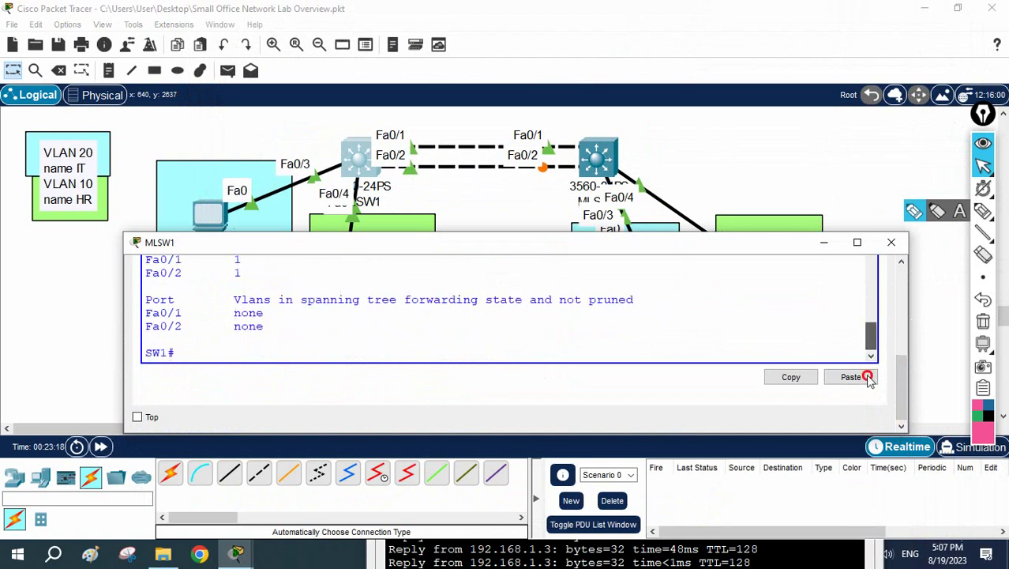
{"action": "left_click", "coordinate": [509, 244]}
{"action": "left_click_drag", "start_coordinate": [510, 247], "coordinate": [516, 328]}
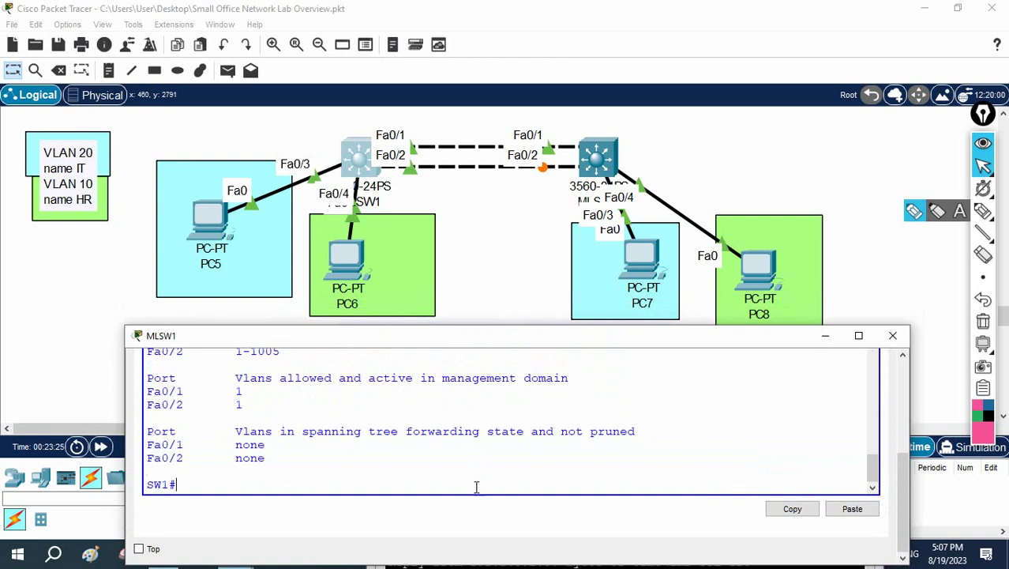
Enter global configuration mode on SW1 and create VLAN 20 with the name IT
{"action": "left_click", "coordinate": [471, 457]}
{"action": "key", "text": "Return"}
{"action": "type", "text": "config t"}
{"action": "key", "text": "Return"}
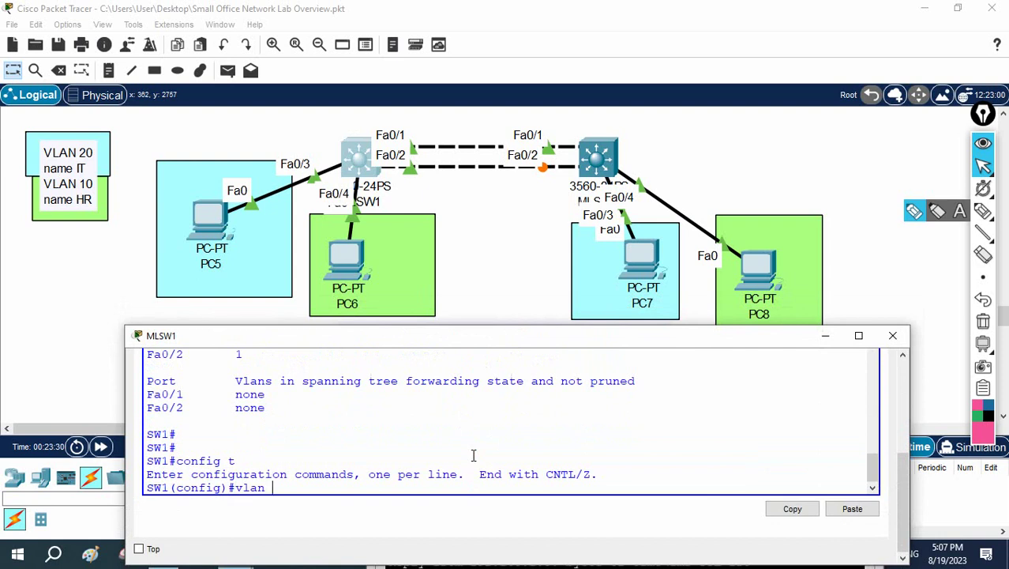
{"action": "type", "text": "vlan 20"}
{"action": "key", "text": "Return"}
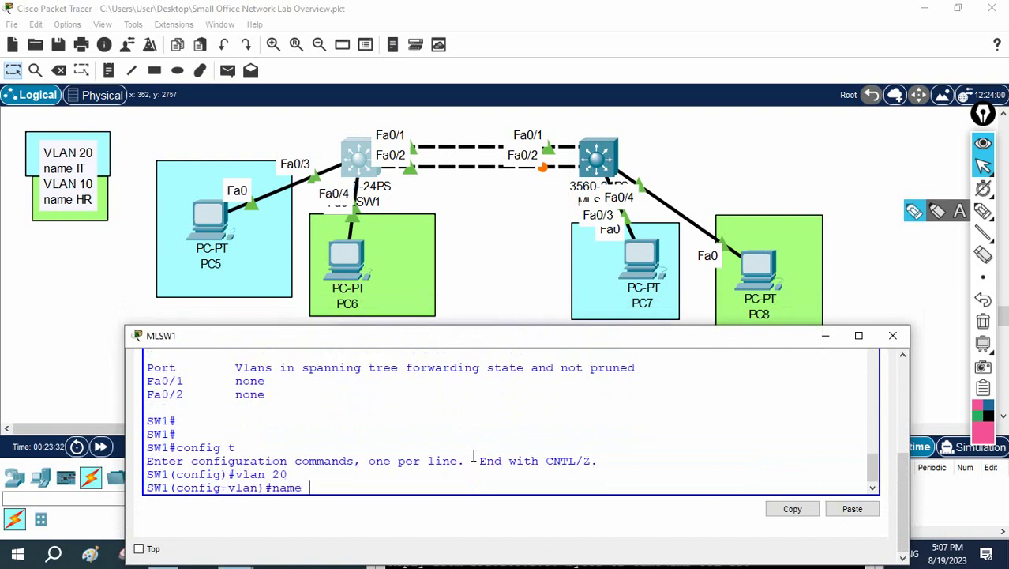
{"action": "type", "text": "name IT"}
{"action": "key", "text": "Return"}
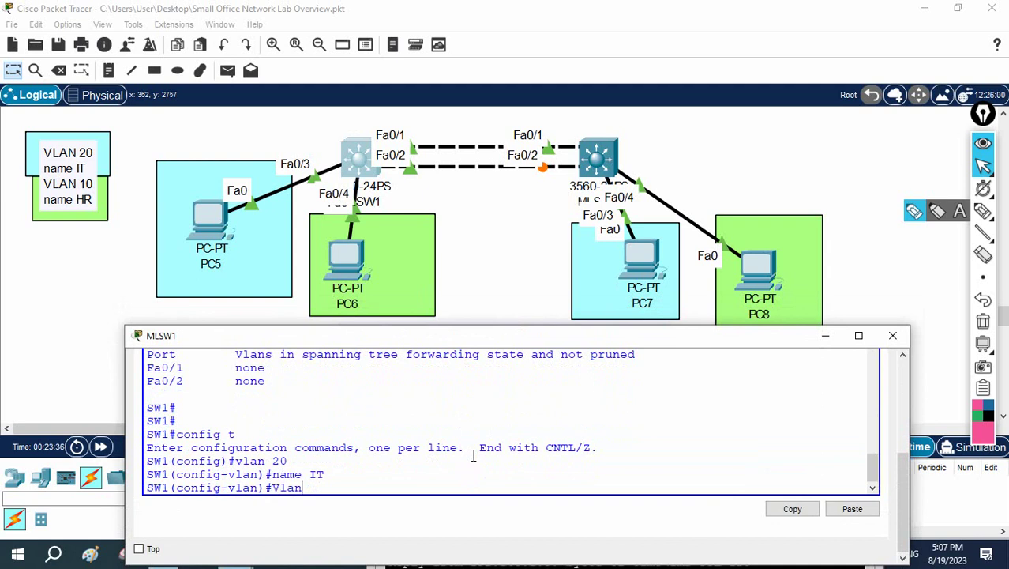
Create VLAN 10 on SW1 with the name HR
{"action": "type", "text": "Vlan 10"}
{"action": "key", "text": "Return"}
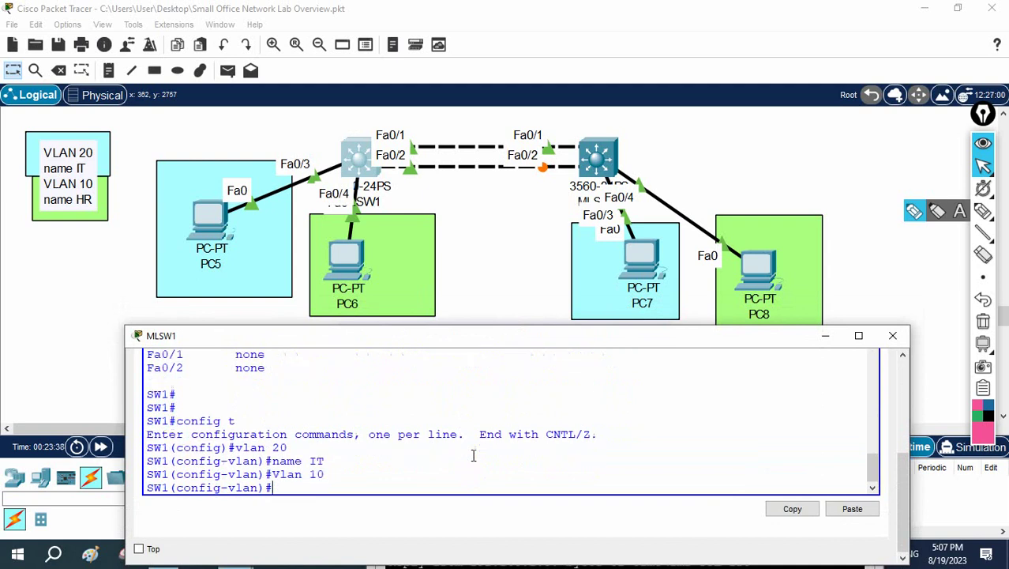
{"action": "type", "text": "name HR"}
{"action": "key", "text": "Return"}
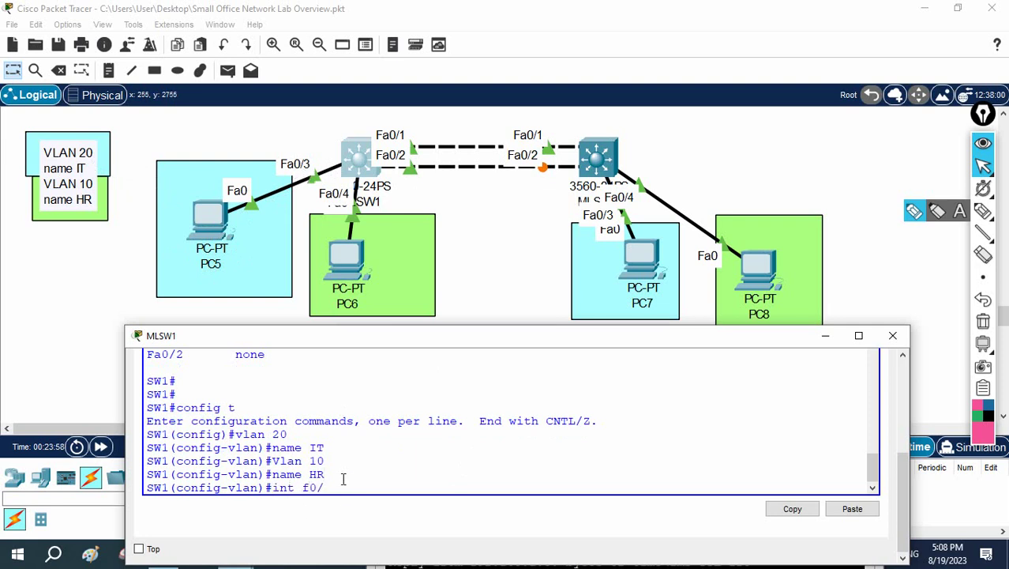
Configure interface f0/3 on SW1 with switchport access vlan 20
{"action": "key", "text": "Return"}
{"action": "type", "text": "sw"}
{"action": "key", "text": "Tab"}
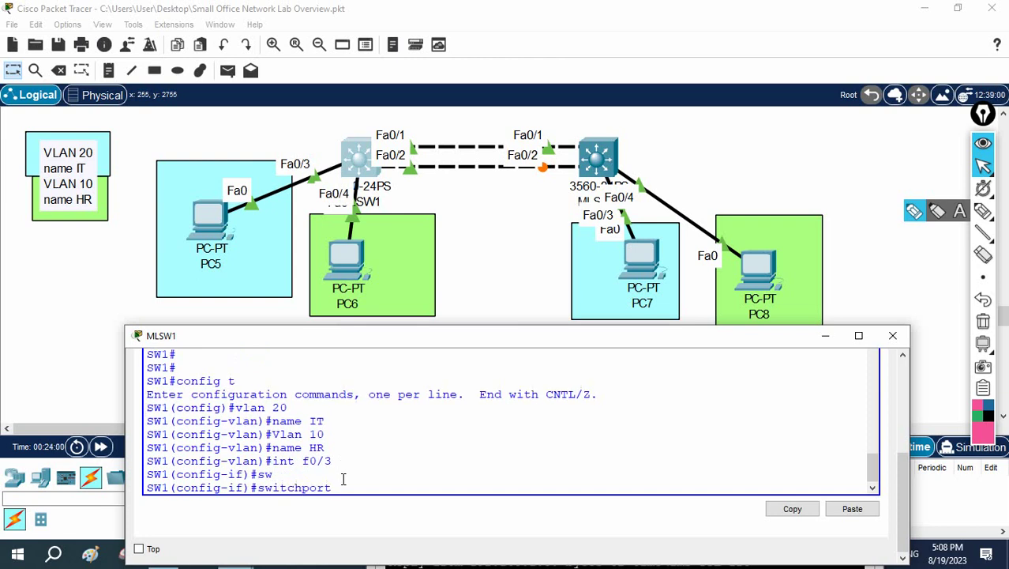
{"action": "type", "text": "acc"}
{"action": "key", "text": "Tab"}
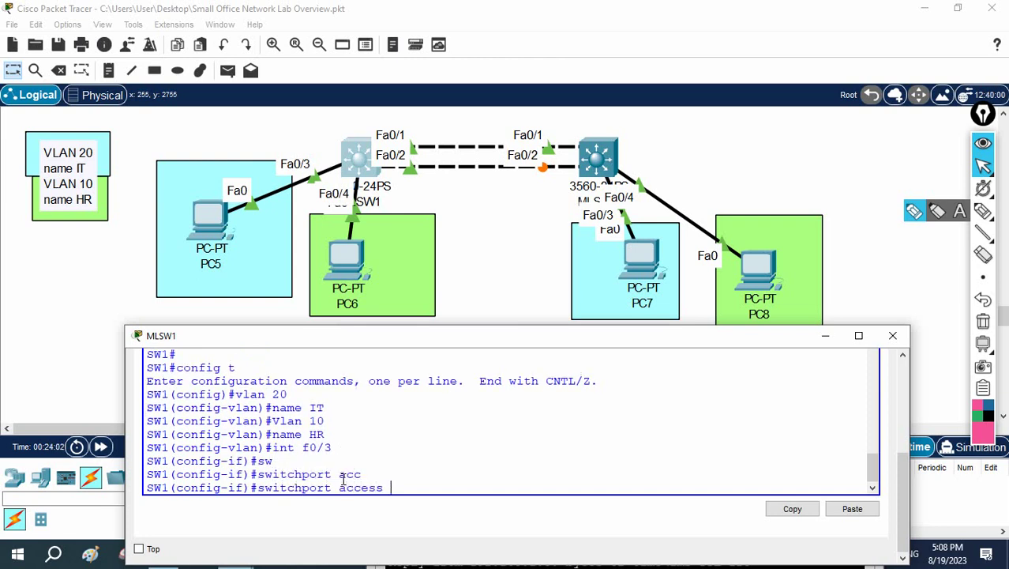
{"action": "type", "text": "vlan"}
{"action": "key", "text": "Tab"}
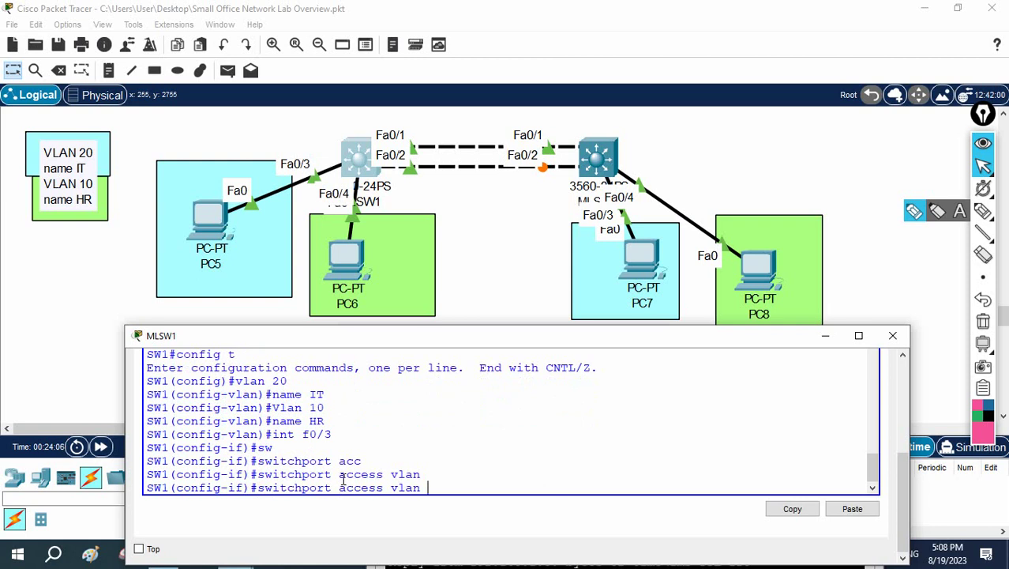
{"action": "type", "text": "20"}
{"action": "key", "text": "Return"}
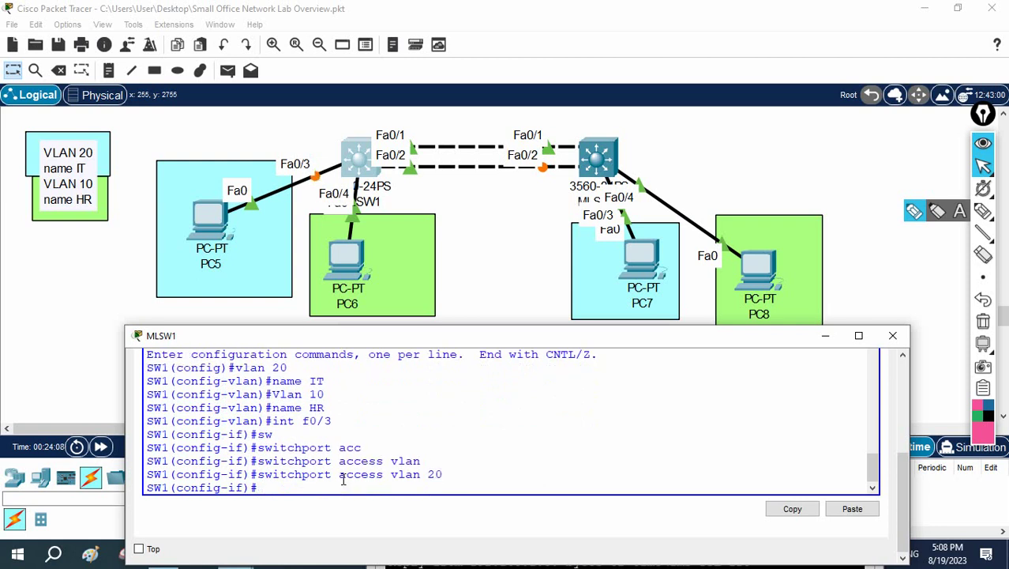
Set interface f0/3 on SW1 to access mode with switchport mode access
{"action": "type", "text": "sw"}
{"action": "key", "text": "Tab"}
{"action": "type", "text": "mo"}
{"action": "key", "text": "Tab"}
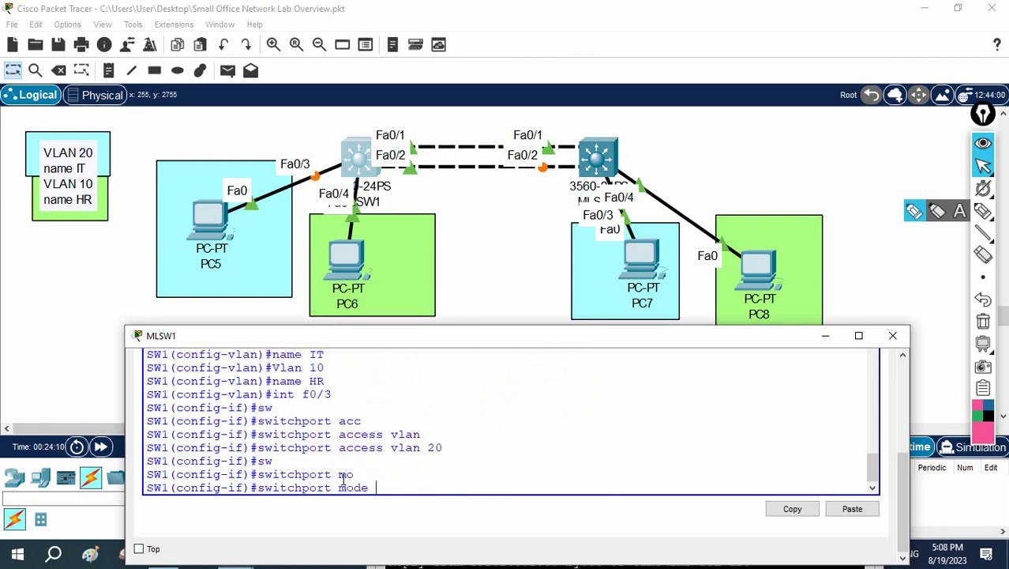
{"action": "type", "text": "acc"}
{"action": "key", "text": "Tab"}
{"action": "key", "text": "Return"}
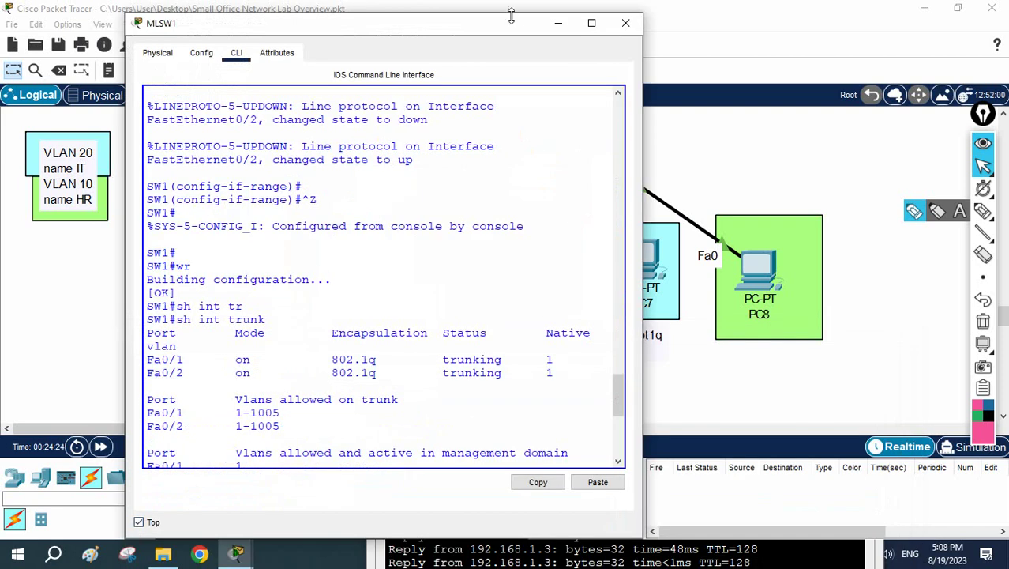
Arrange the widened MLSW1 window below the topology and move PC6 slightly to the right within its green area
{"action": "left_click_drag", "start_coordinate": [514, 16], "coordinate": [570, 330]}
{"action": "key", "text": "ctrl+z"}
{"action": "left_click_drag", "start_coordinate": [715, 388], "coordinate": [951, 389]}
{"action": "scroll", "coordinate": [735, 435], "scroll_direction": "down", "scroll_amount": 5}
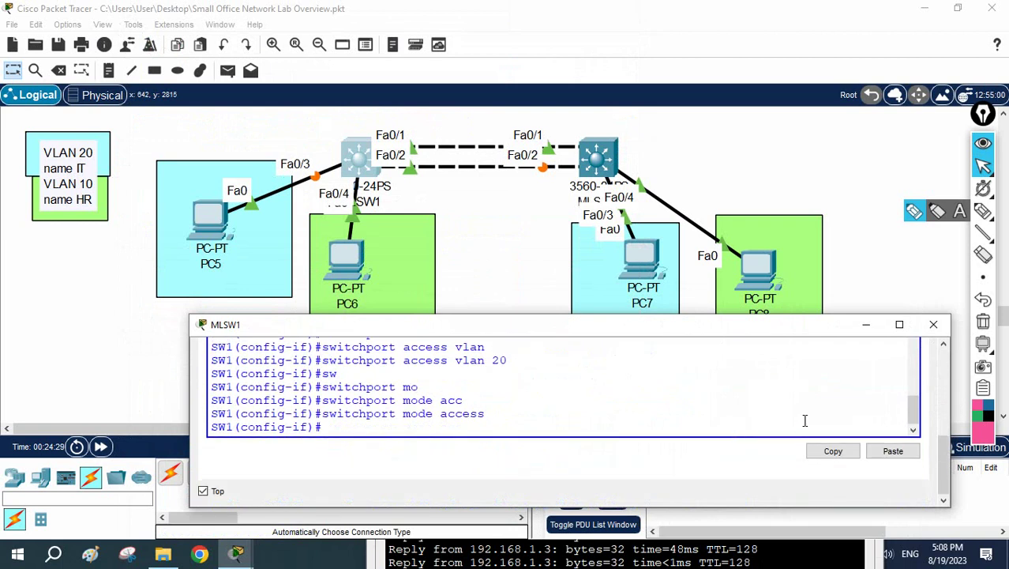
{"action": "left_click_drag", "start_coordinate": [344, 263], "coordinate": [392, 259]}
{"action": "left_click", "coordinate": [408, 432]}
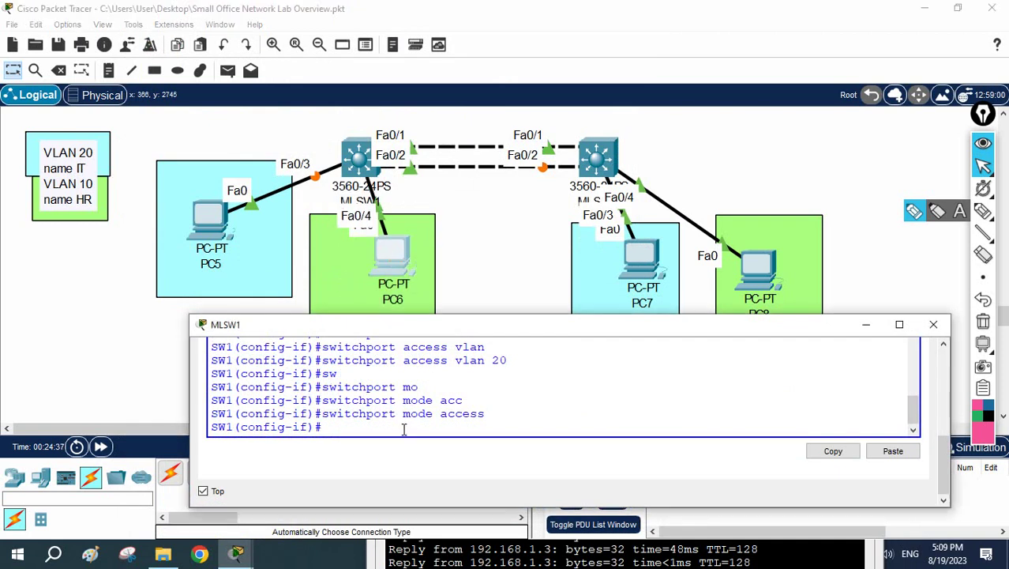
Enter interface f0/4 on SW1 and set it to access mode with switchport mode access
{"action": "type", "text": "int f0/4"}
{"action": "key", "text": "Return"}
{"action": "type", "text": "s"}
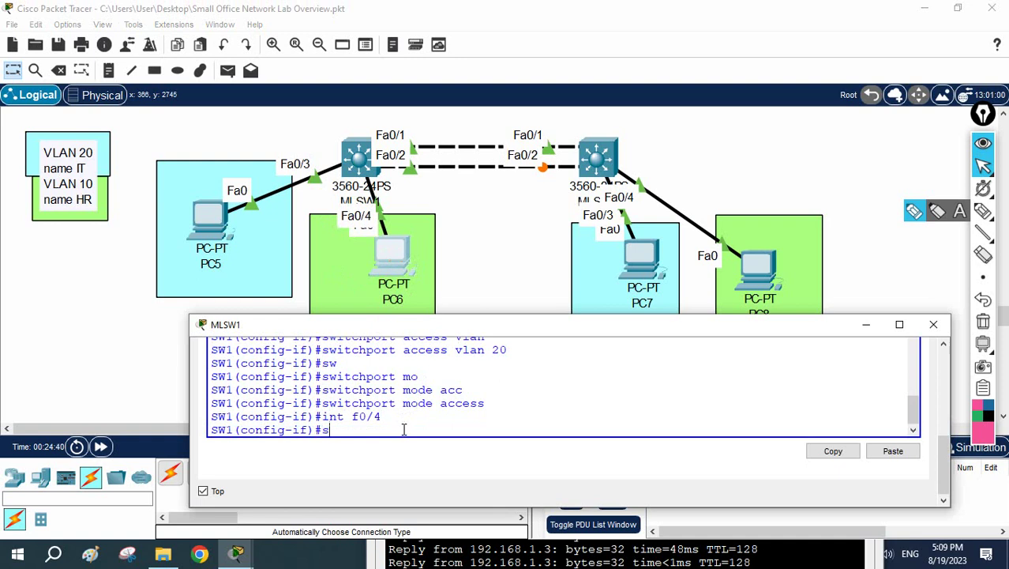
{"action": "type", "text": "w"}
{"action": "key", "text": "Tab"}
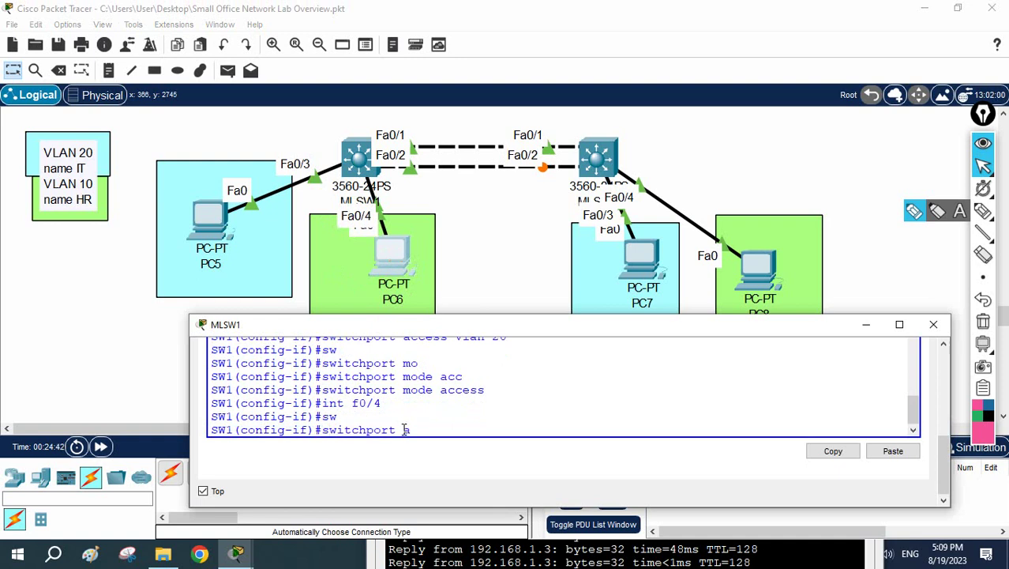
{"action": "type", "text": "mo"}
{"action": "key", "text": "Tab"}
{"action": "type", "text": "a"}
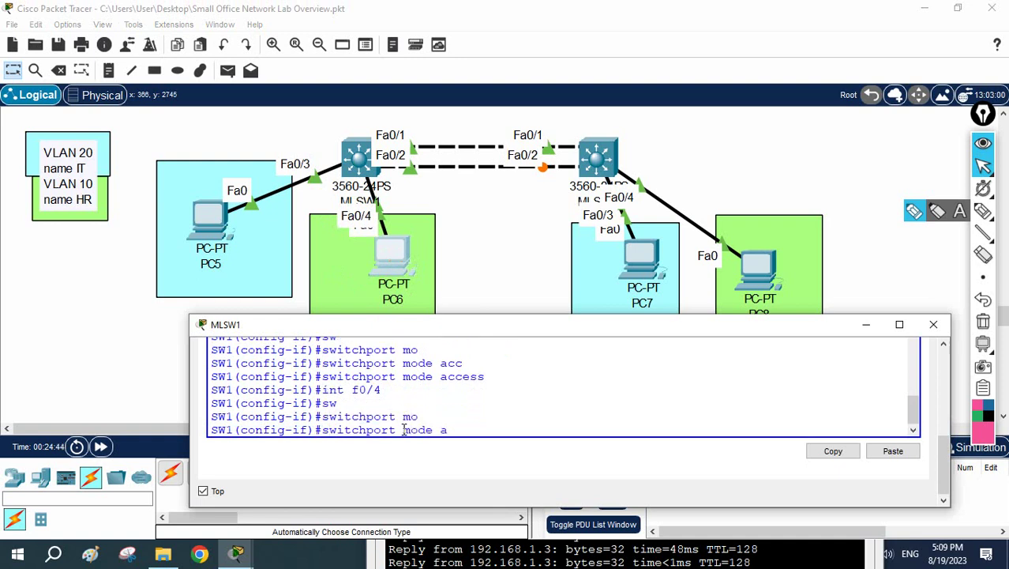
{"action": "type", "text": "cc"}
{"action": "key", "text": "Tab"}
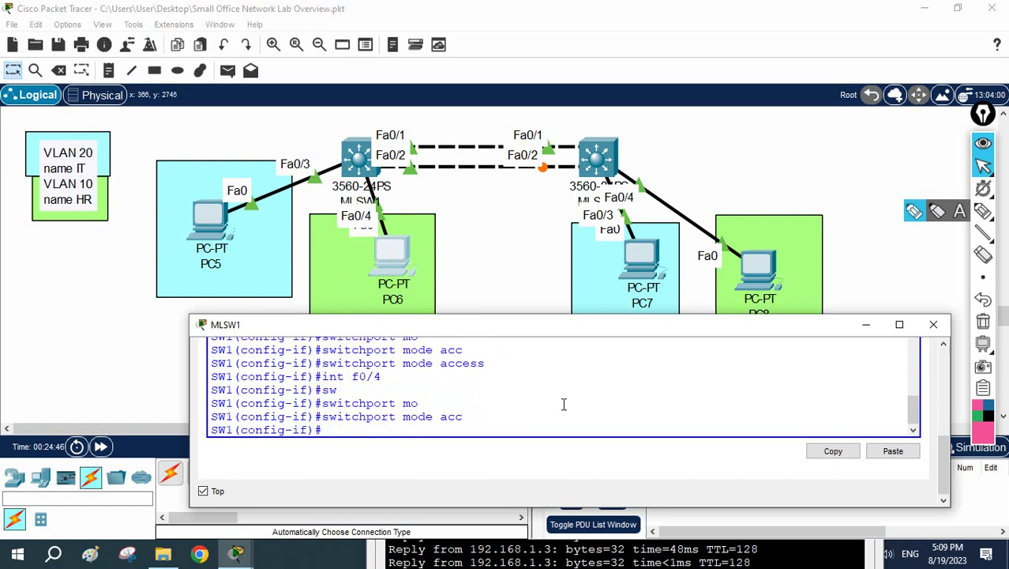
Assign interface f0/4 on SW1 to VLAN 10 with switchport access vlan 10
{"action": "type", "text": "sw"}
{"action": "key", "text": "Tab"}
{"action": "type", "text": "acc"}
{"action": "key", "text": "Tab"}
{"action": "type", "text": "vl"}
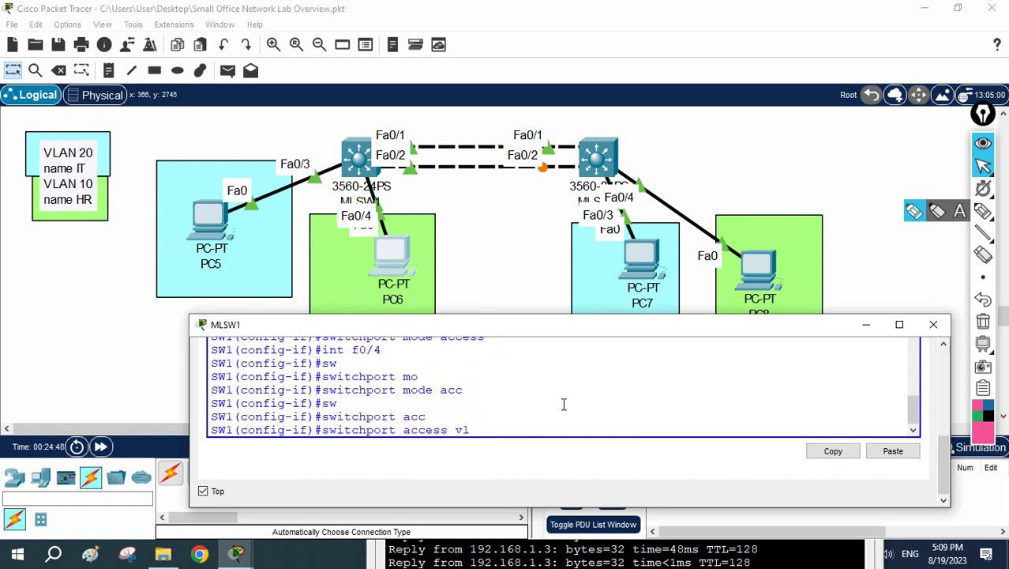
{"action": "key", "text": "Return"}
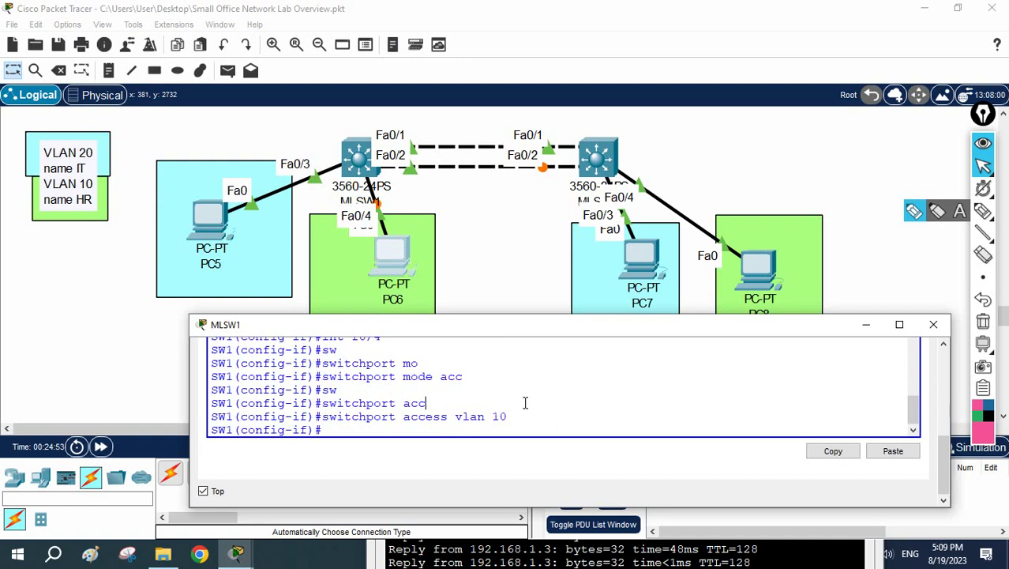
Leave configuration mode on SW1 and save the configuration with wr
{"action": "key", "text": "ctrl+z"}
{"action": "key", "text": "Return"}
{"action": "key", "text": "Return"}
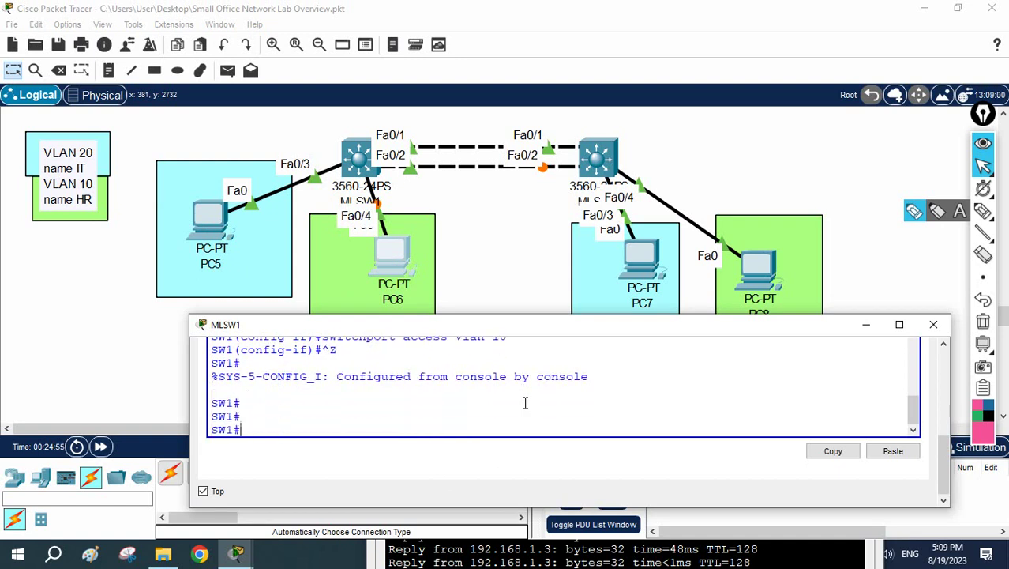
{"action": "type", "text": "wr"}
{"action": "key", "text": "Return"}
Display the brief VLAN table on SW1 and examine the port assignments of VLANs 1, 10 and 20
{"action": "type", "text": "sh vla"}
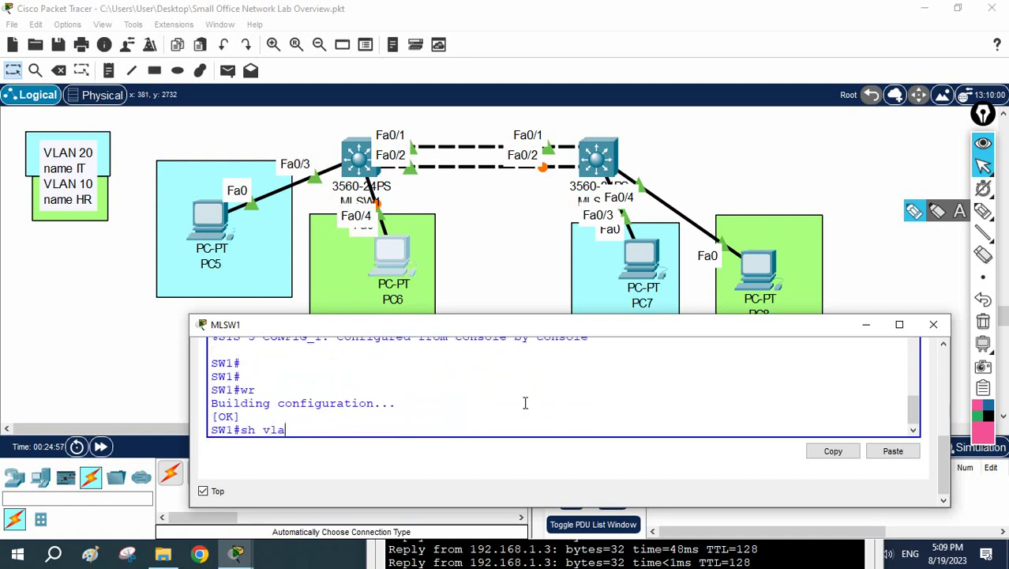
{"action": "type", "text": "n b"}
{"action": "key", "text": "Return"}
{"action": "scroll", "coordinate": [529, 395], "scroll_direction": "up", "scroll_amount": 1}
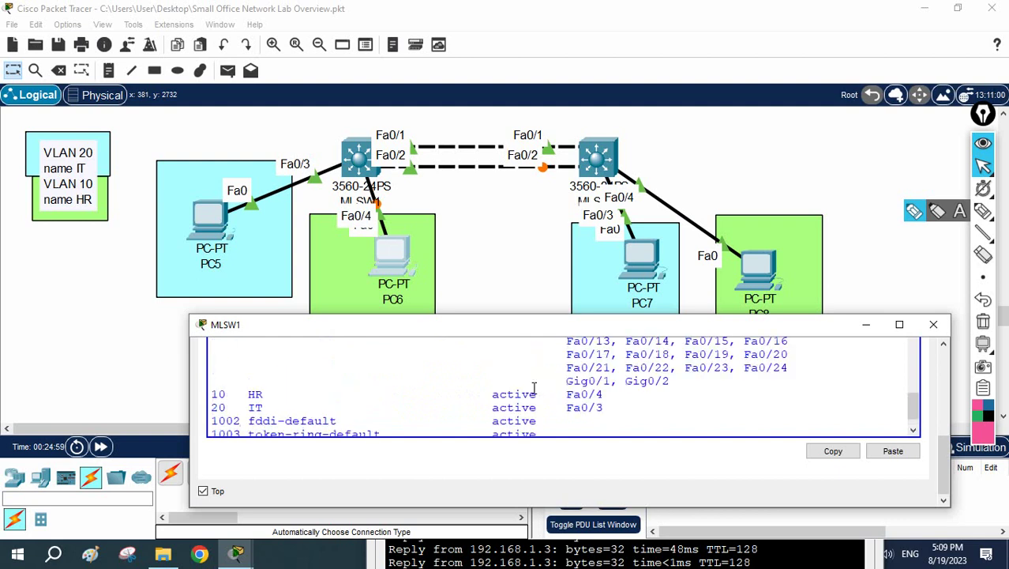
{"action": "scroll", "coordinate": [533, 386], "scroll_direction": "up", "scroll_amount": 2}
{"action": "left_click_drag", "start_coordinate": [530, 317], "coordinate": [537, 235]}
{"action": "scroll", "coordinate": [504, 379], "scroll_direction": "down", "scroll_amount": 2}
{"action": "scroll", "coordinate": [504, 380], "scroll_direction": "up", "scroll_amount": 1}
{"action": "scroll", "coordinate": [504, 381], "scroll_direction": "down", "scroll_amount": 1}
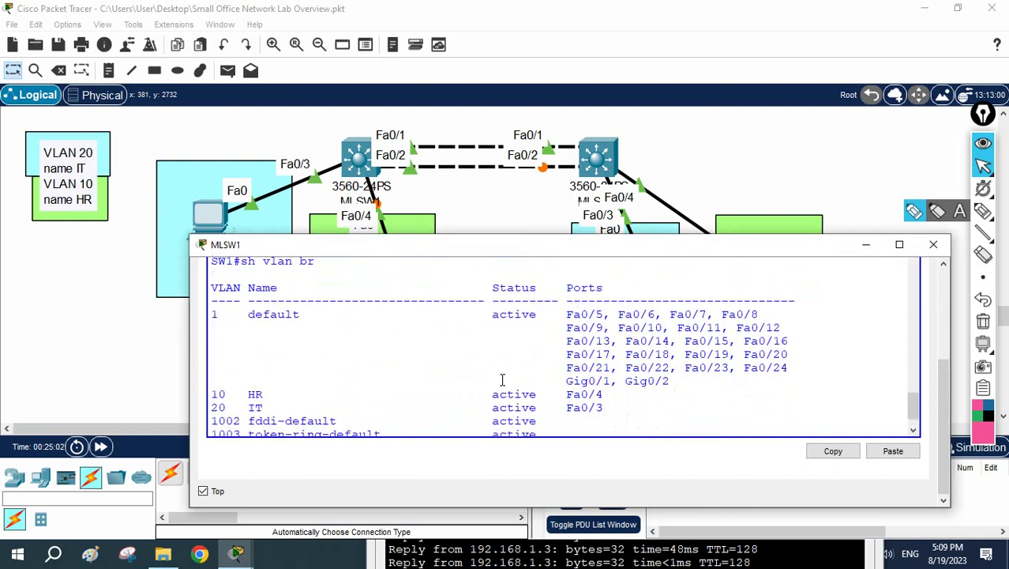
{"action": "left_click_drag", "start_coordinate": [212, 314], "coordinate": [699, 382]}
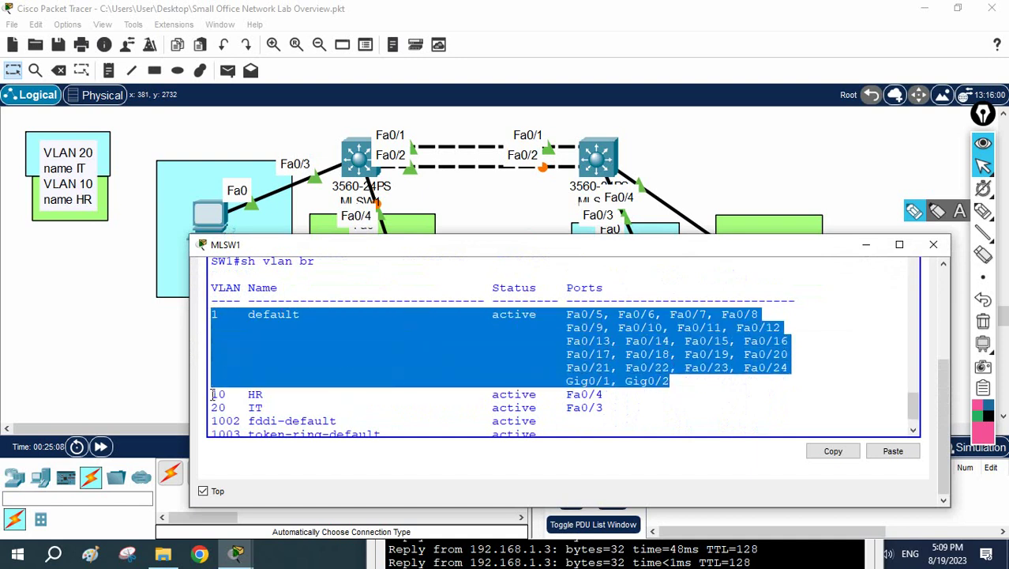
{"action": "mouse_move", "coordinate": [211, 394]}
{"action": "left_mouse_down"}
{"action": "mouse_move", "coordinate": [525, 419]}
{"action": "mouse_move", "coordinate": [615, 409]}
{"action": "mouse_move", "coordinate": [618, 391]}
{"action": "mouse_move", "coordinate": [213, 393]}
{"action": "left_mouse_up"}
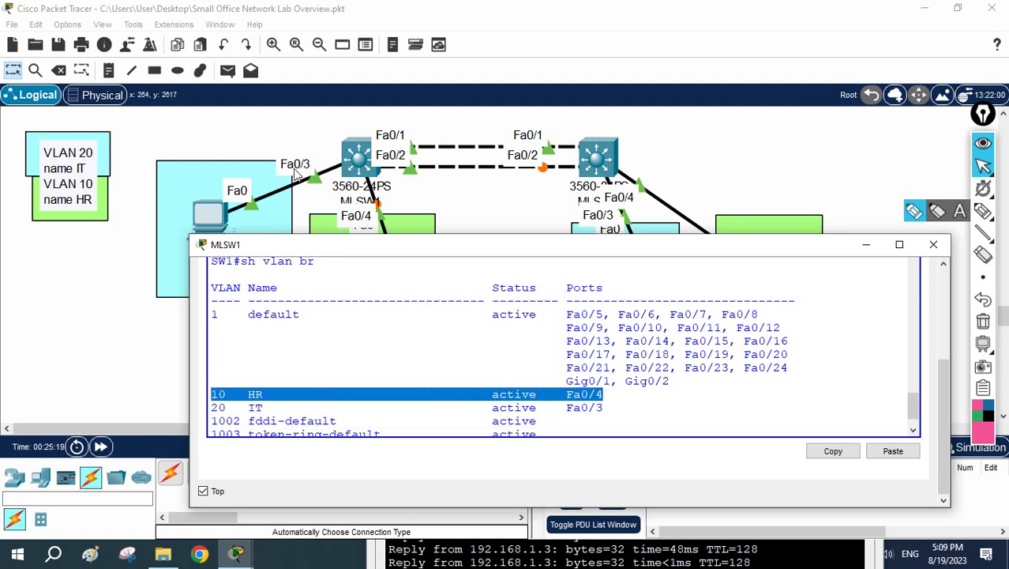
{"action": "left_click_drag", "start_coordinate": [614, 408], "coordinate": [204, 398]}
{"action": "left_click", "coordinate": [624, 407]}
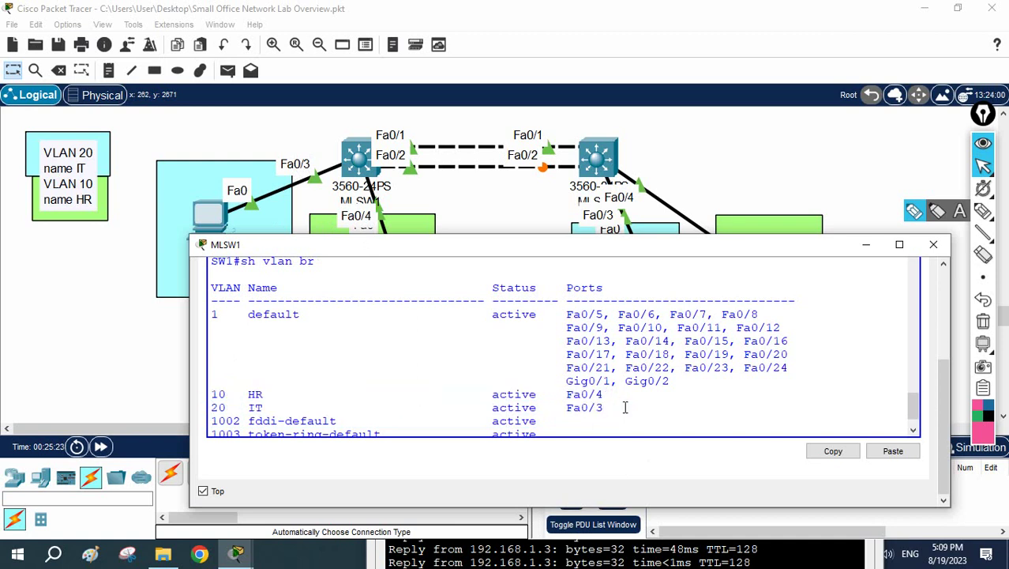
{"action": "scroll", "coordinate": [637, 403], "scroll_direction": "down", "scroll_amount": 2}
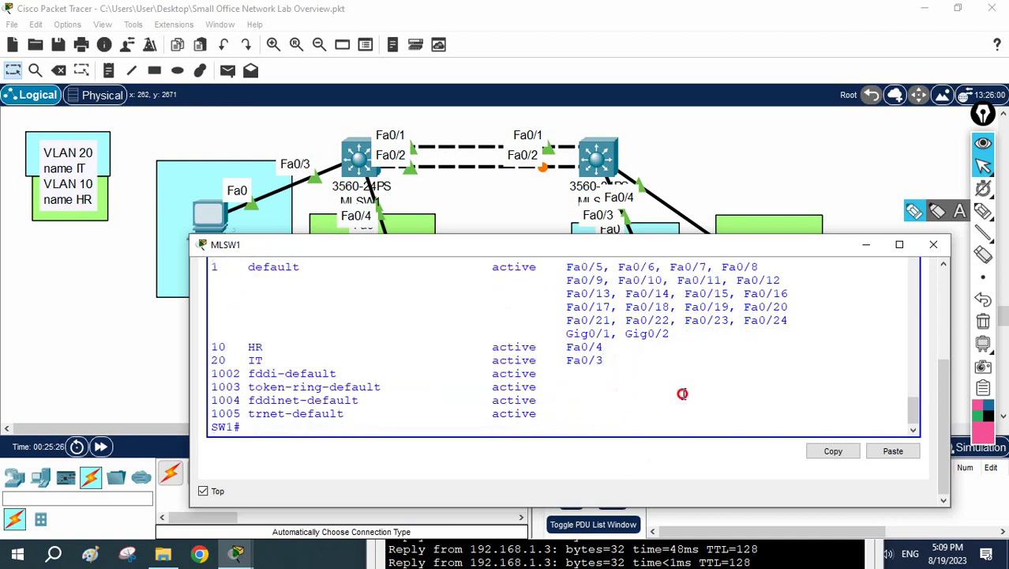
Save the SW1 configuration again with wr after the VLAN check
{"action": "type", "text": "wr"}
{"action": "key", "text": "Return"}
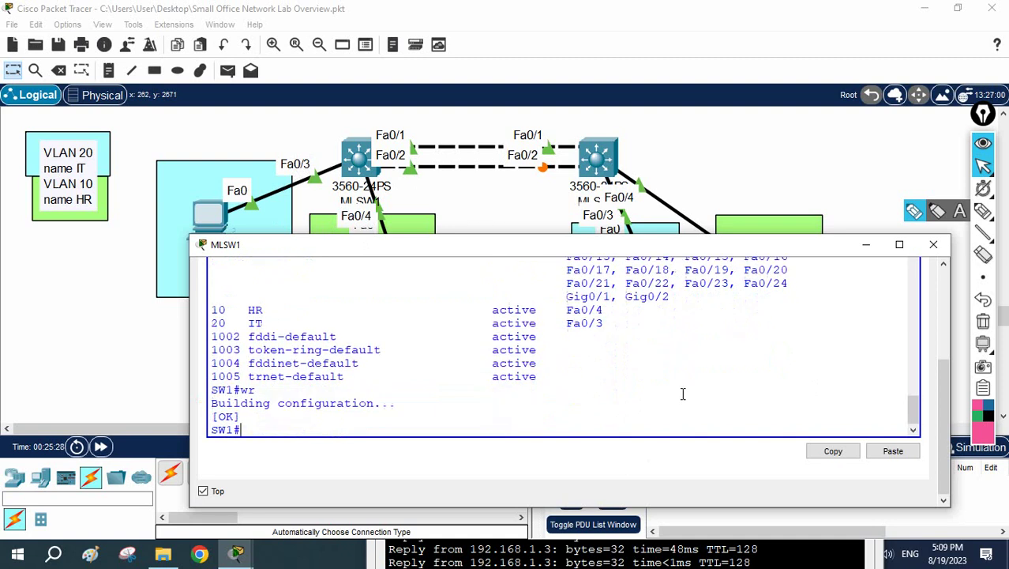
{"action": "key", "text": "Return"}
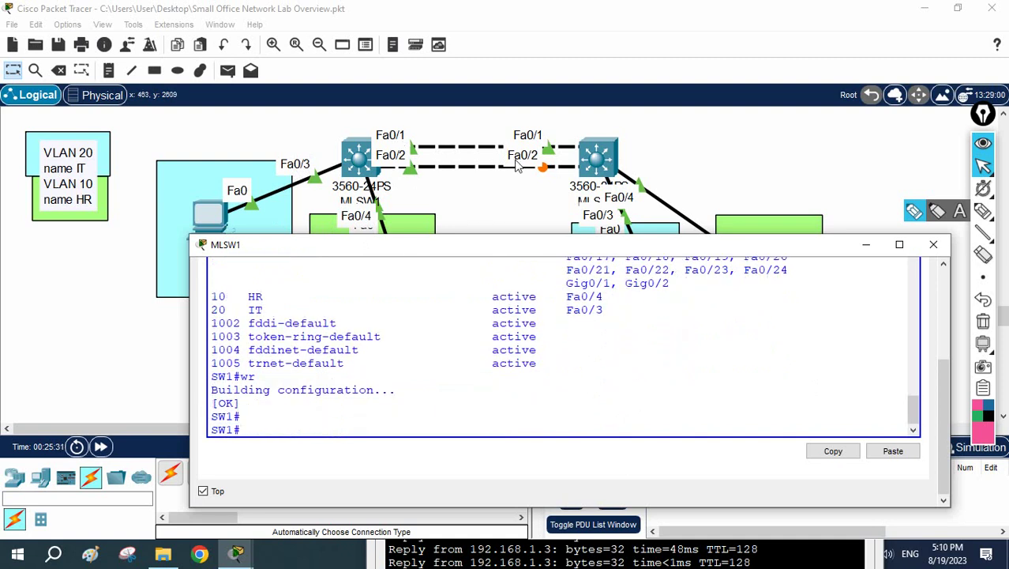
Enter global configuration mode on SW1 and open the interface range f0/1-2 for configuration
{"action": "type", "text": "config t"}
{"action": "key", "text": "Return"}
{"action": "type", "text": "int "}
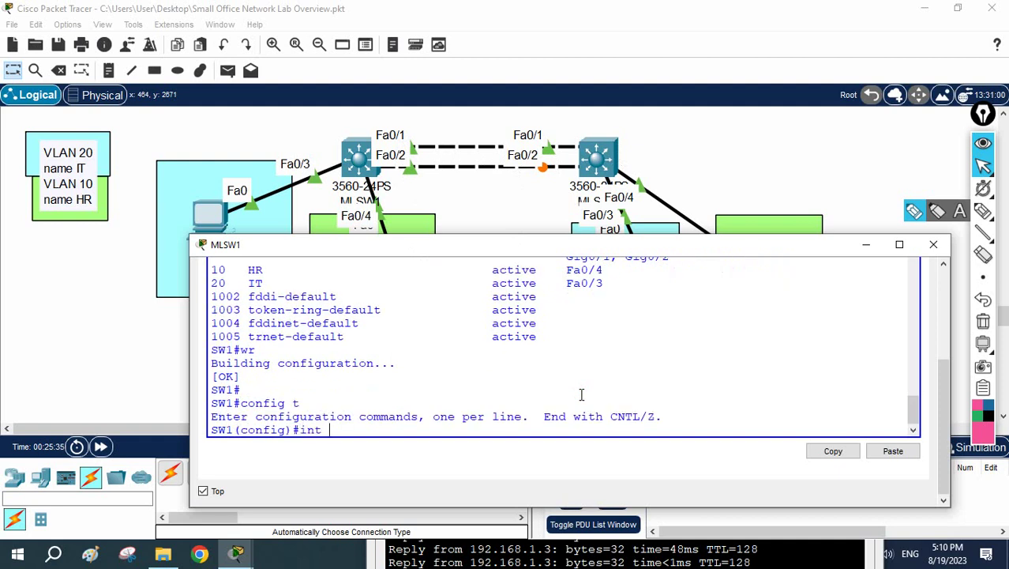
{"action": "type", "text": "r"}
{"action": "key", "text": "Tab"}
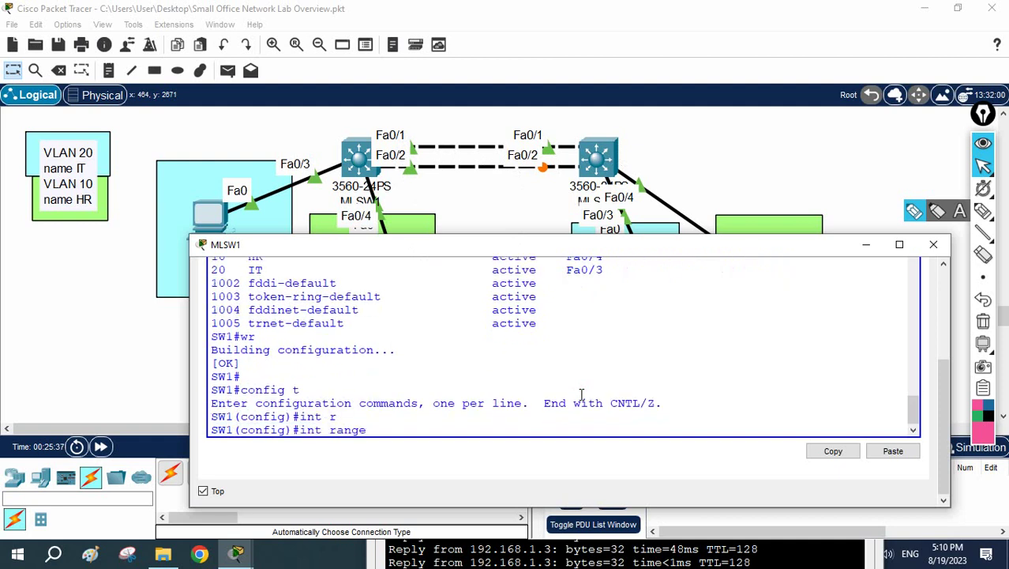
{"action": "type", "text": "f"}
{"action": "type", "text": "0/1-2"}
{"action": "key", "text": "Return"}
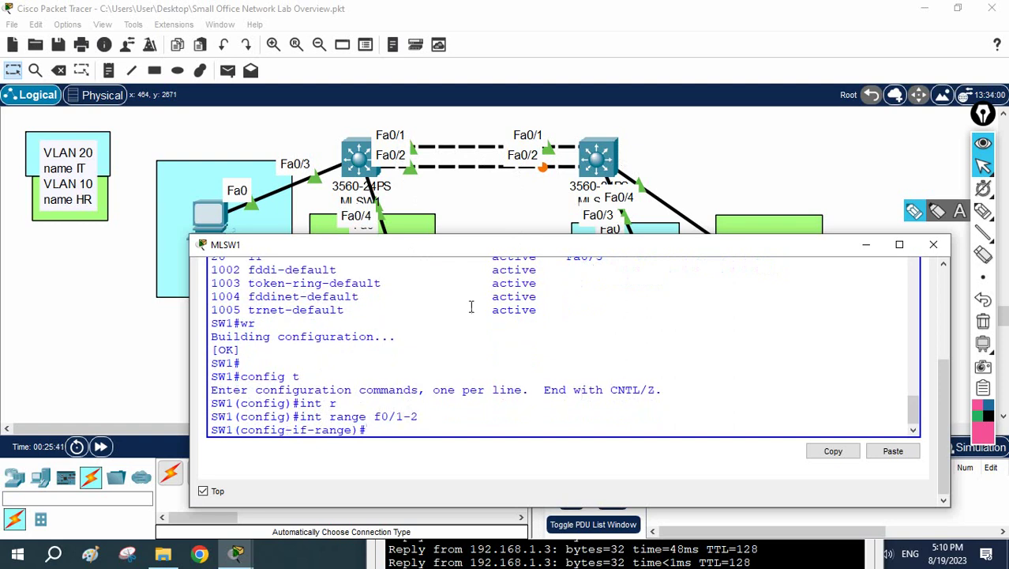
Set the trunk encapsulation of SW1's f0/1-2 range to dot1q
{"action": "type", "text": "sw"}
{"action": "key", "text": "Tab"}
{"action": "type", "text": "tr"}
{"action": "key", "text": "Tab"}
{"action": "type", "text": "en"}
{"action": "key", "text": "Tab"}
{"action": "type", "text": "do"}
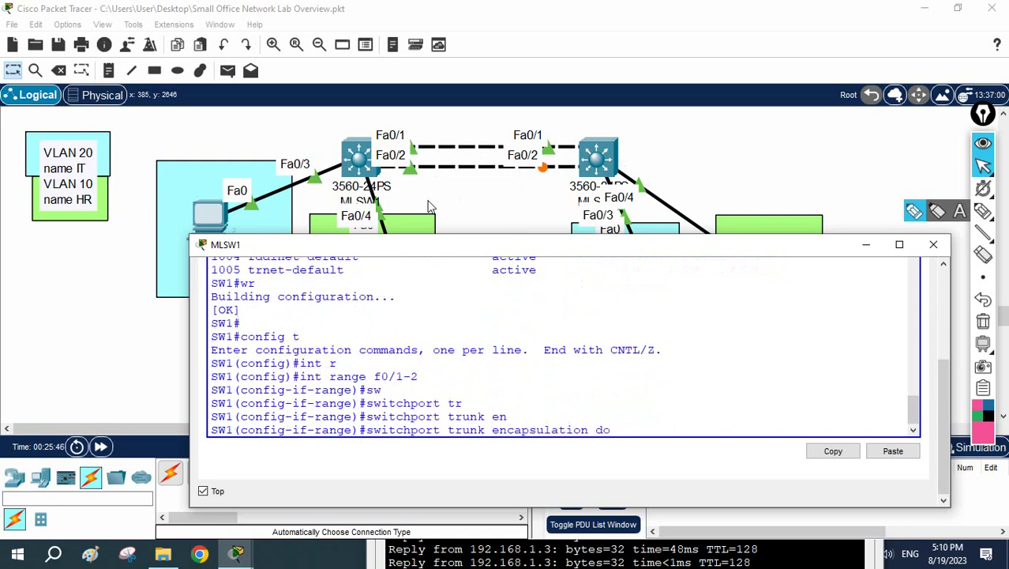
{"action": "key", "text": "Tab"}
{"action": "key", "text": "Return"}
Set SW1's f0/1-2 interface range to trunk mode with switchport mode trunk
{"action": "type", "text": "sw"}
{"action": "key", "text": "Tab"}
{"action": "type", "text": "m"}
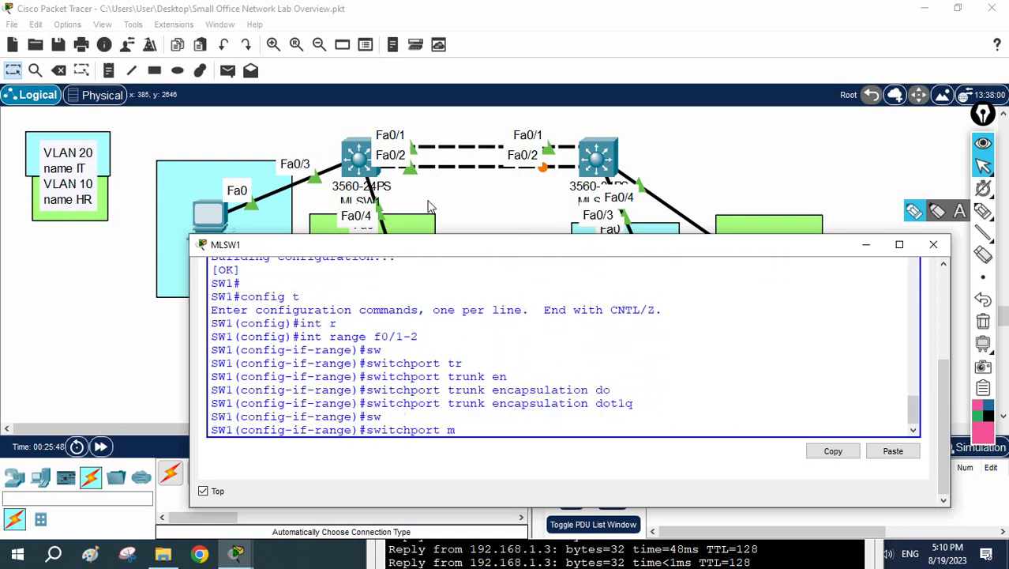
{"action": "type", "text": "o"}
{"action": "key", "text": "Tab"}
{"action": "type", "text": "tr"}
{"action": "key", "text": "Tab"}
{"action": "key", "text": "Return"}
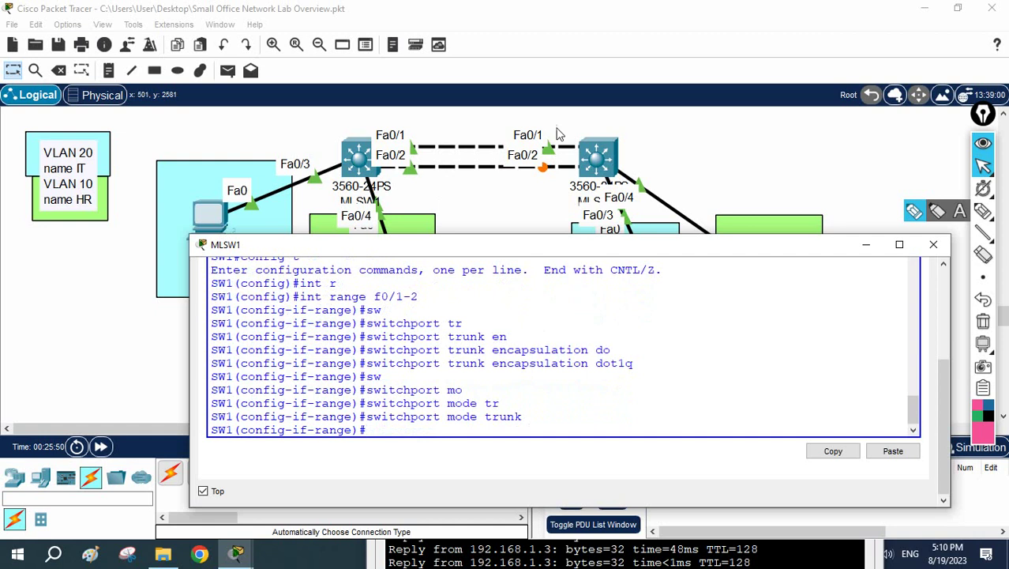
Review the interface range command and the trunk commands entered on SW1
{"action": "left_click_drag", "start_coordinate": [427, 300], "coordinate": [299, 297]}
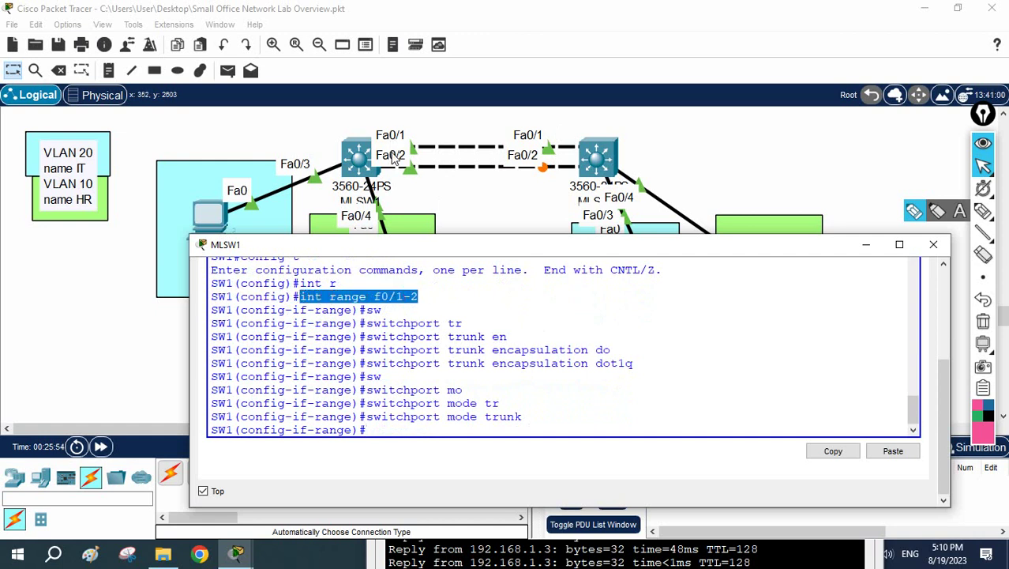
{"action": "left_click_drag", "start_coordinate": [530, 418], "coordinate": [353, 323]}
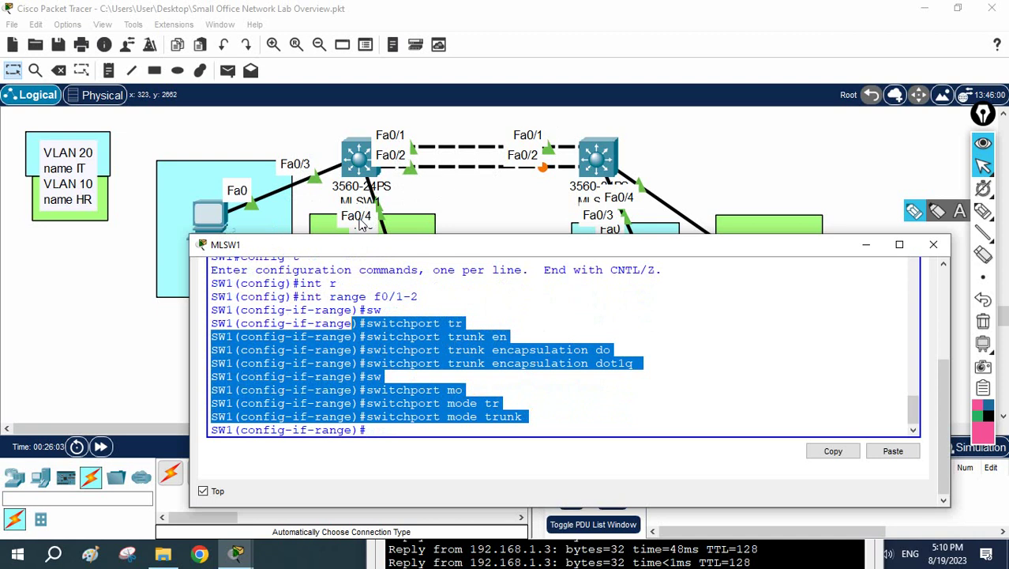
{"action": "left_click", "coordinate": [667, 395]}
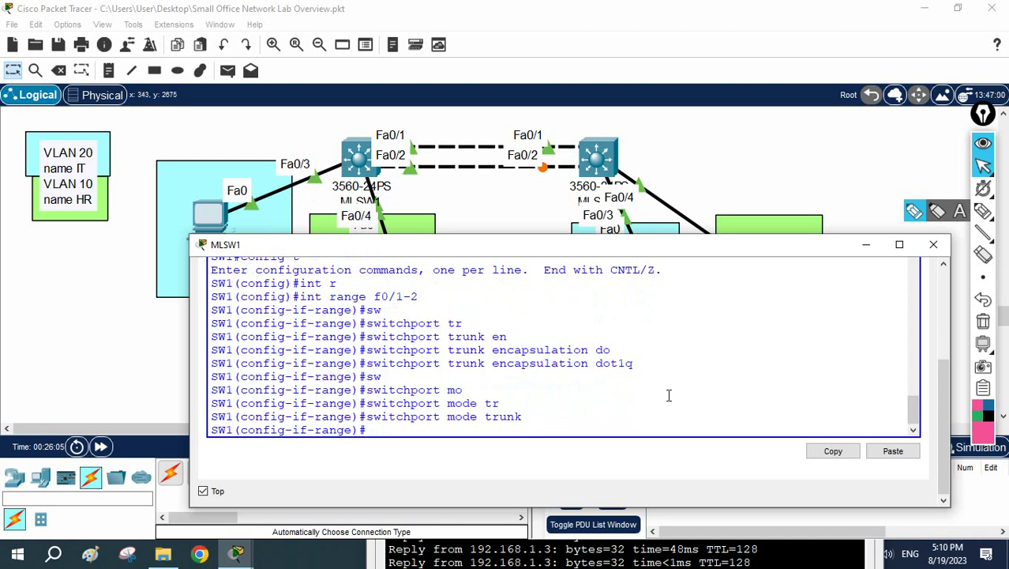
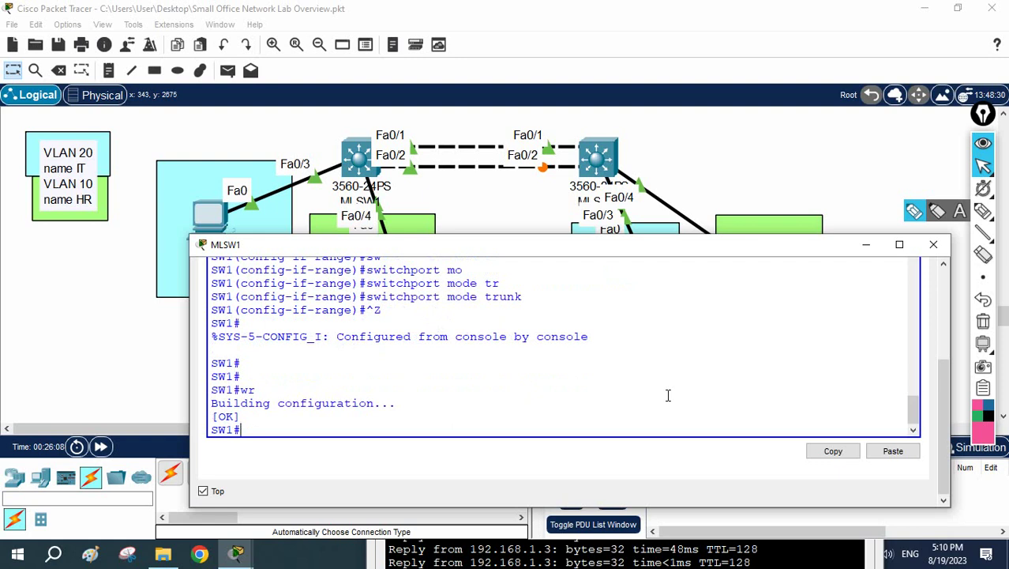
Close the MLSW1 window, open MLSW2's command line, keep its window on top and widen it below the switches
{"action": "left_click", "coordinate": [933, 244]}
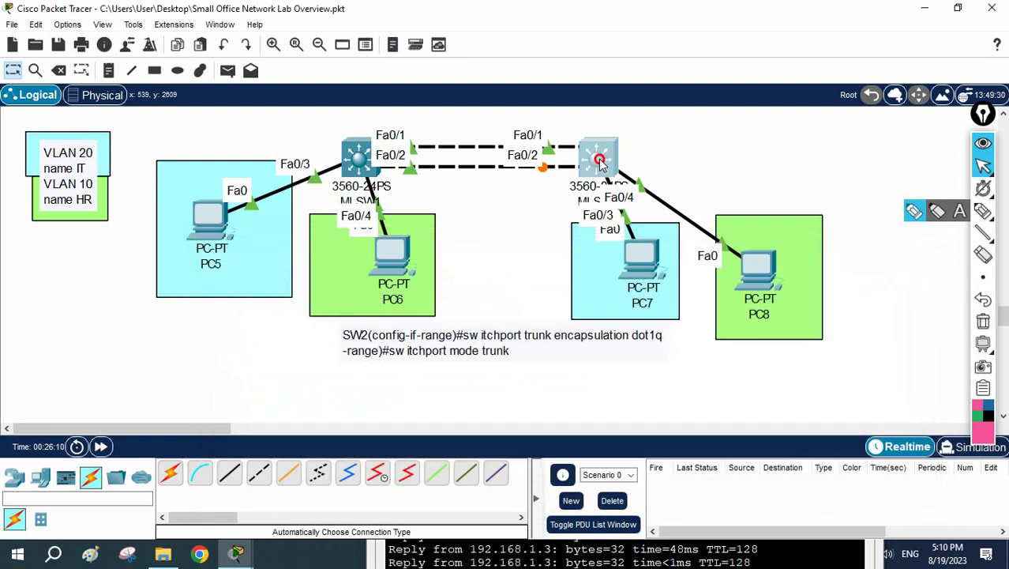
{"action": "left_click", "coordinate": [600, 161]}
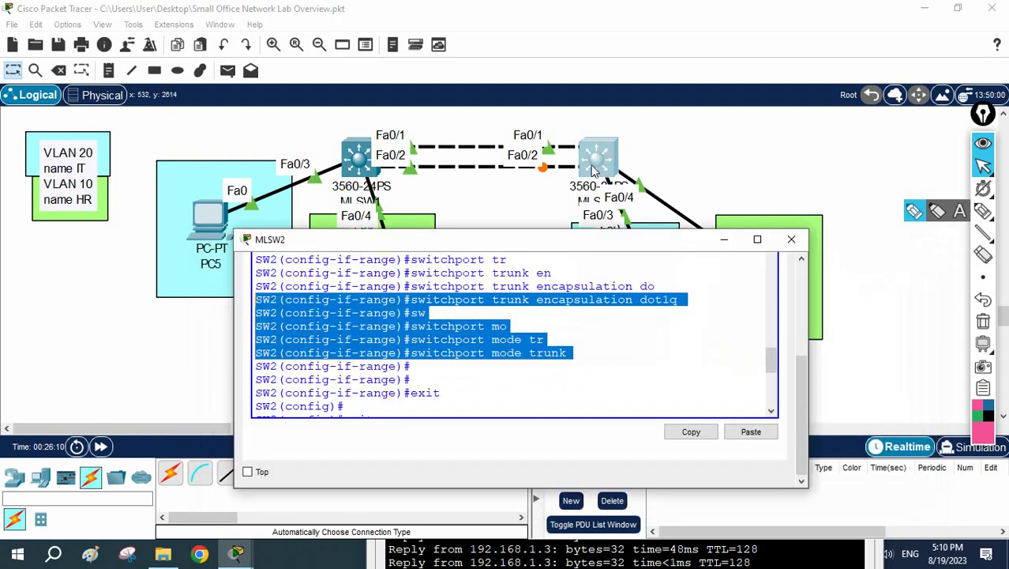
{"action": "double_click", "coordinate": [436, 490]}
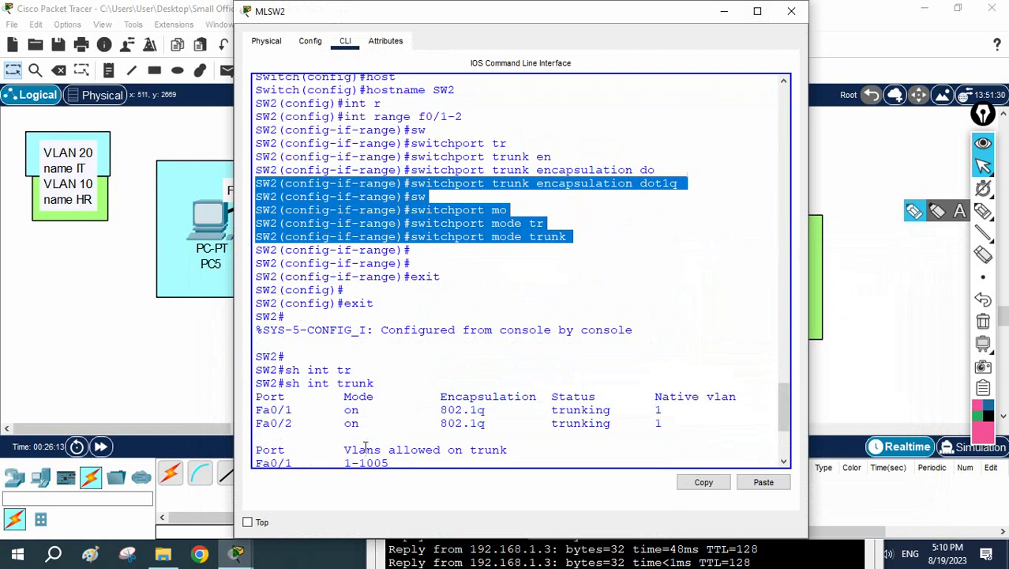
{"action": "left_click", "coordinate": [248, 522]}
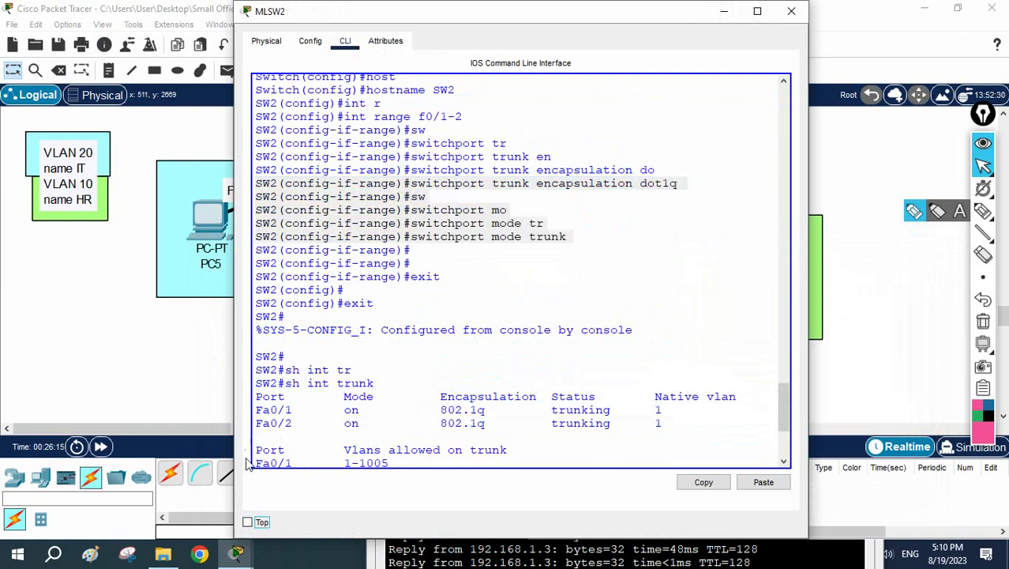
{"action": "double_click", "coordinate": [249, 536]}
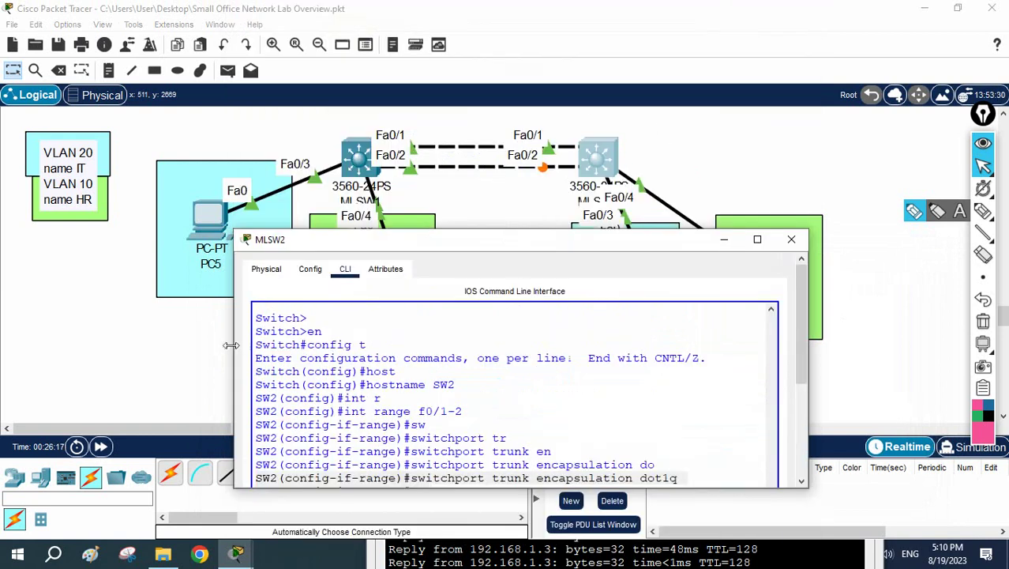
{"action": "left_click_drag", "start_coordinate": [230, 345], "coordinate": [85, 345]}
{"action": "scroll", "coordinate": [612, 405], "scroll_direction": "down", "scroll_amount": 5}
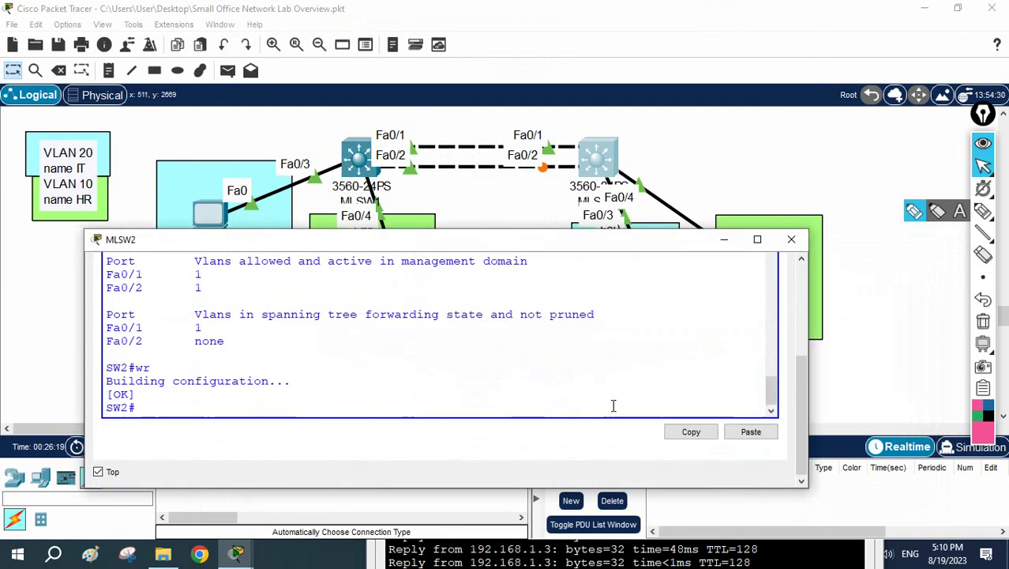
{"action": "left_click_drag", "start_coordinate": [403, 241], "coordinate": [497, 261]}
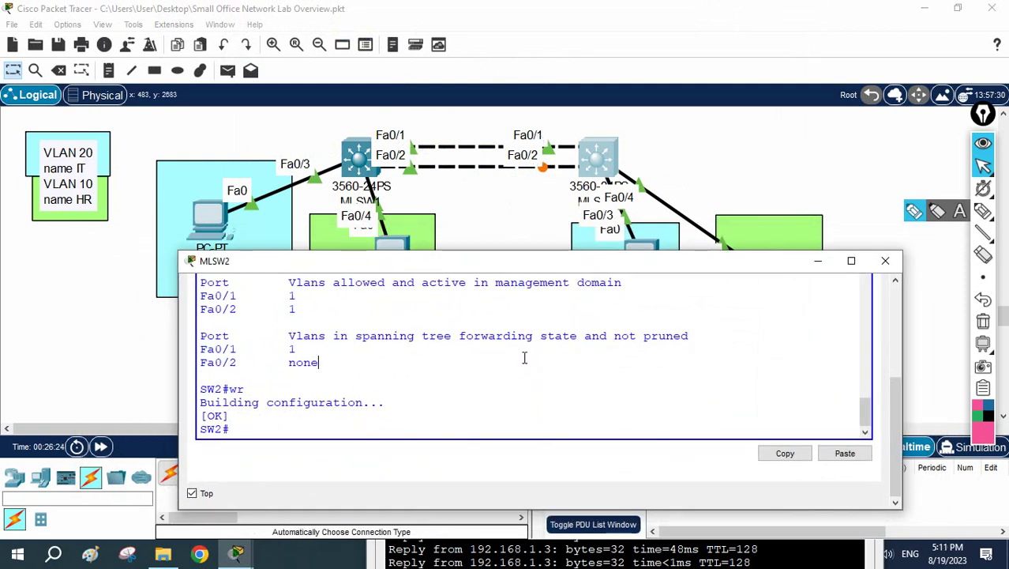
Enter global configuration mode on SW2 and open the interface range f0/1-2 for configuration
{"action": "type", "text": "config t"}
{"action": "key", "text": "Return"}
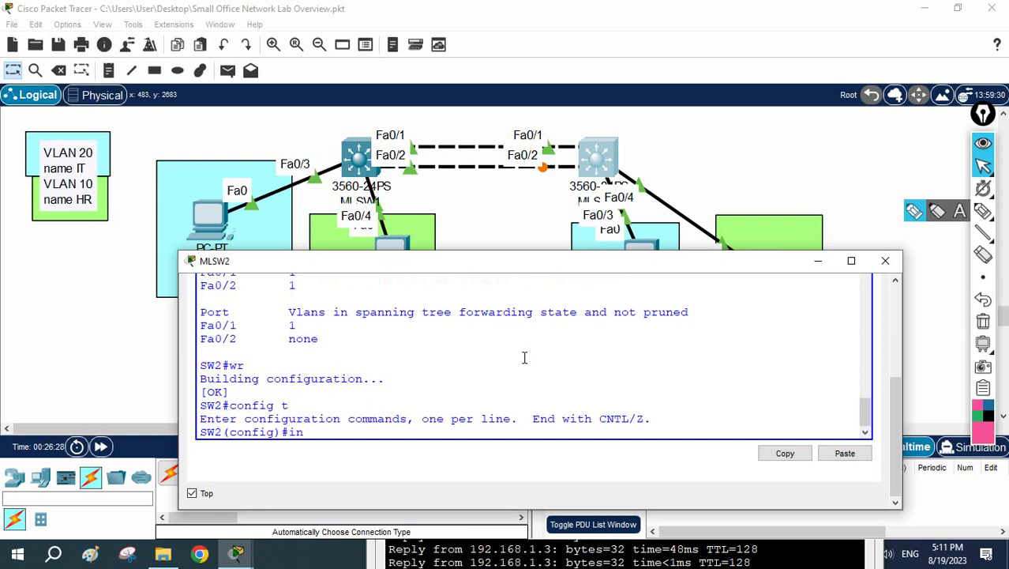
{"action": "type", "text": "int r"}
{"action": "key", "text": "Tab"}
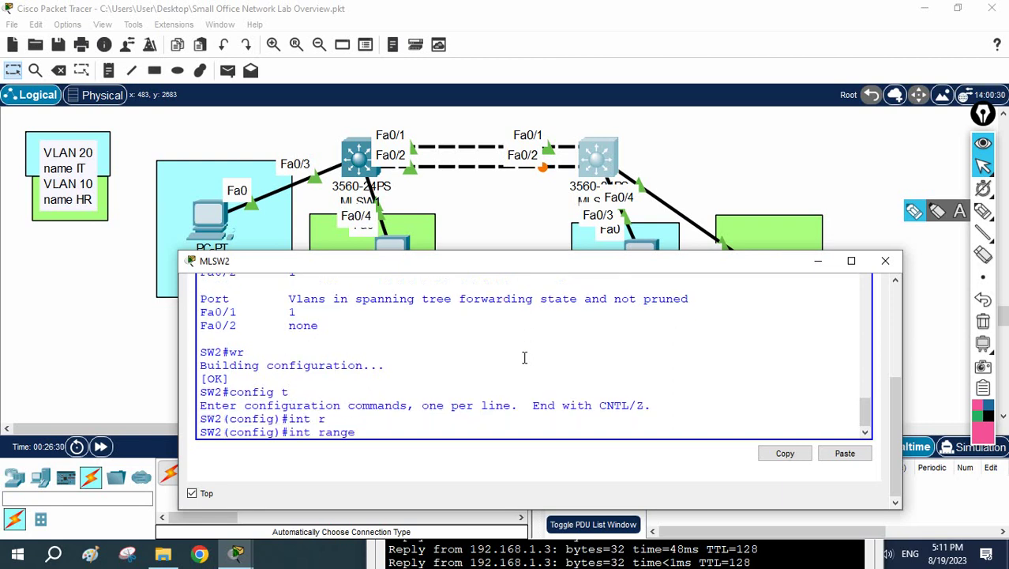
{"action": "type", "text": "f0/1-2"}
{"action": "key", "text": "Return"}
Set the trunk encapsulation of SW2's f0/1-2 range to dot1q with switchport trunk encapsulation dot1q
{"action": "type", "text": "sw"}
{"action": "key", "text": "Tab"}
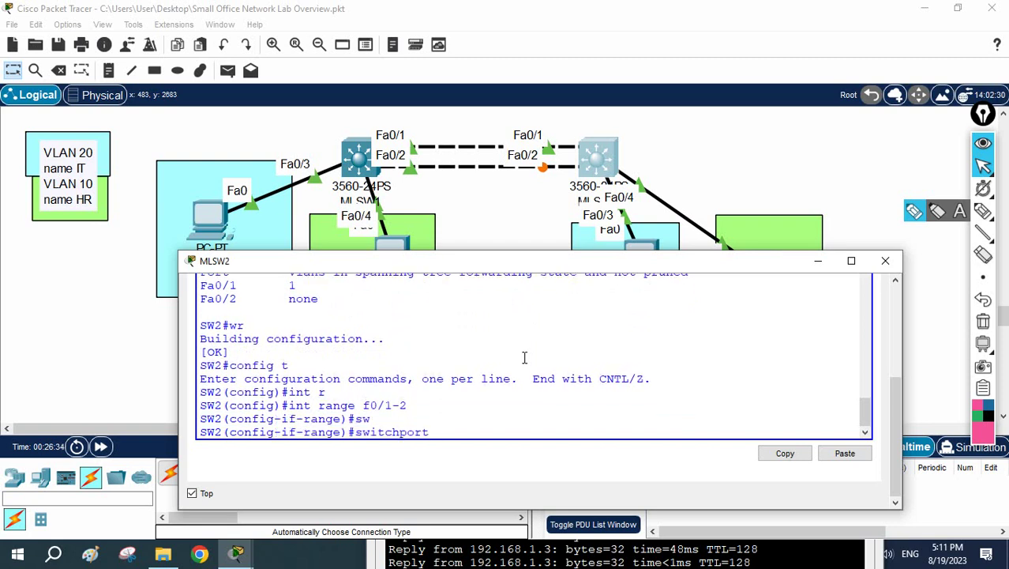
{"action": "type", "text": "tr"}
{"action": "key", "text": "Tab"}
{"action": "type", "text": "e"}
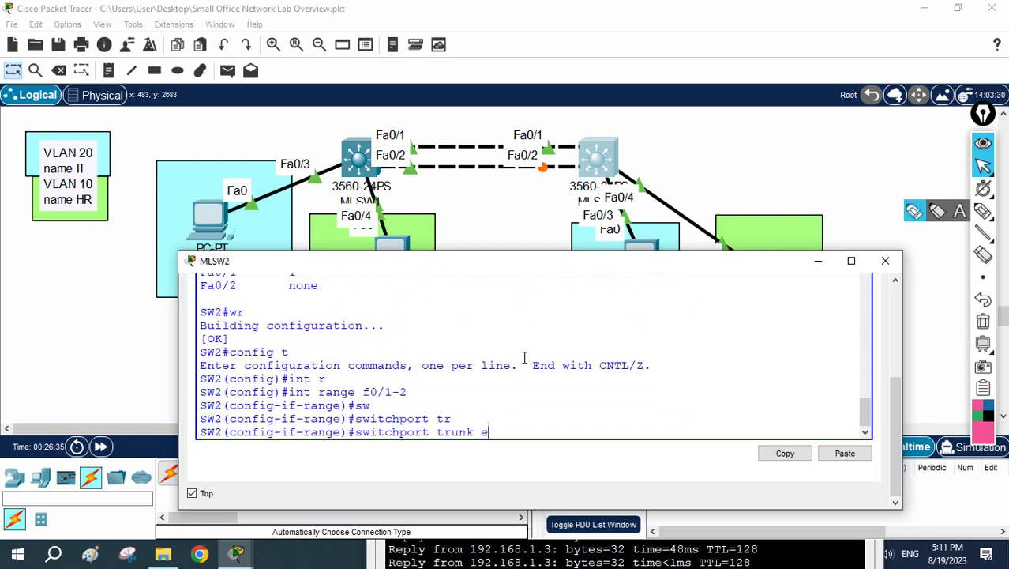
{"action": "type", "text": "m"}
{"action": "key", "text": "Tab"}
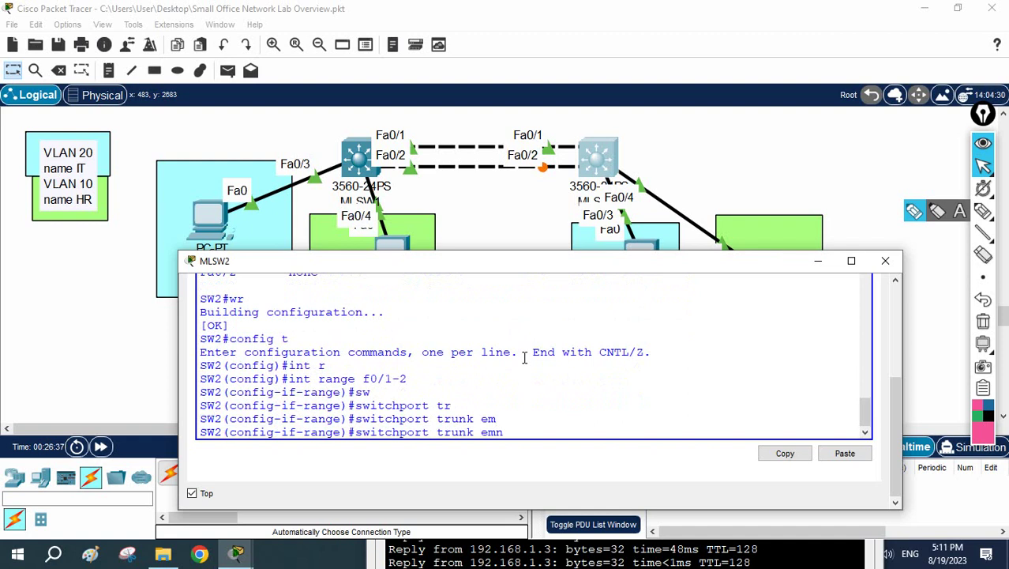
{"action": "key", "text": "Tab"}
{"action": "key", "text": "BackSpace"}
{"action": "type", "text": "n"}
{"action": "key", "text": "Tab"}
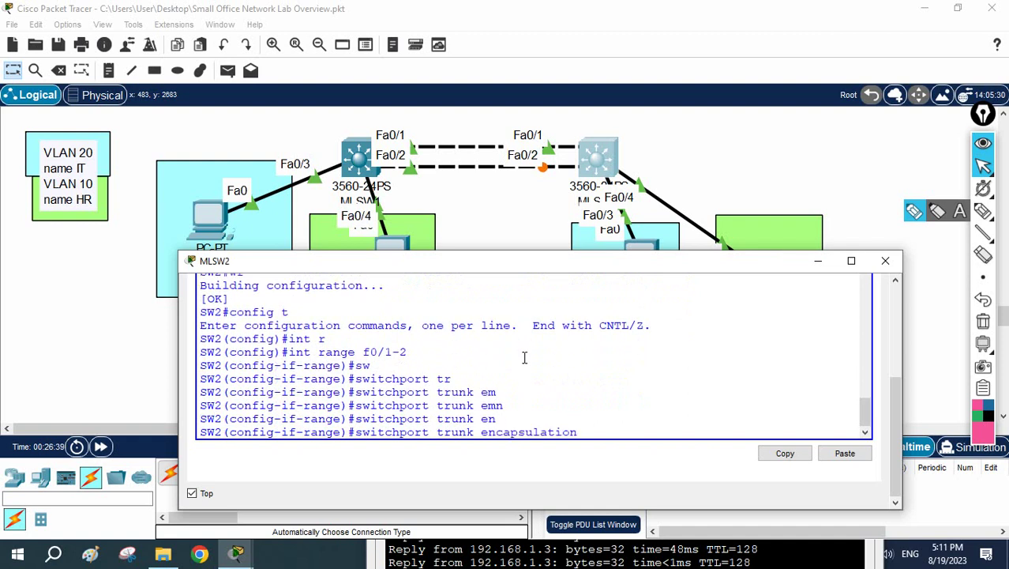
{"action": "type", "text": "do"}
{"action": "key", "text": "Tab"}
{"action": "key", "text": "Return"}
Set SW2's f0/1-2 interface range to trunk mode with switchport mode trunk
{"action": "type", "text": "sw"}
{"action": "key", "text": "Tab"}
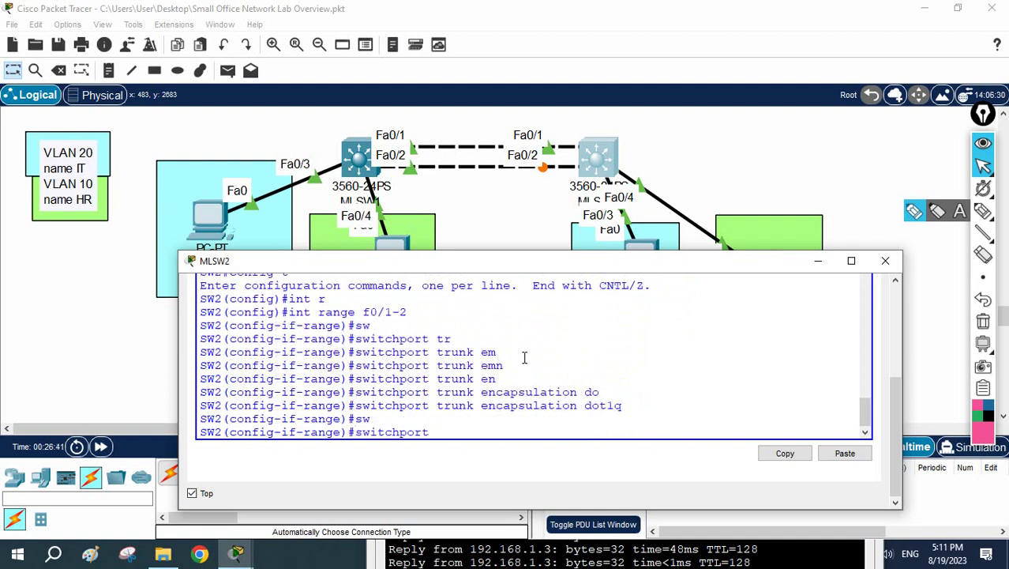
{"action": "type", "text": "mo"}
{"action": "key", "text": "Tab"}
{"action": "type", "text": "tr"}
{"action": "key", "text": "Tab"}
{"action": "key", "text": "Return"}
{"action": "key", "text": "Return"}
{"action": "key", "text": "Return"}
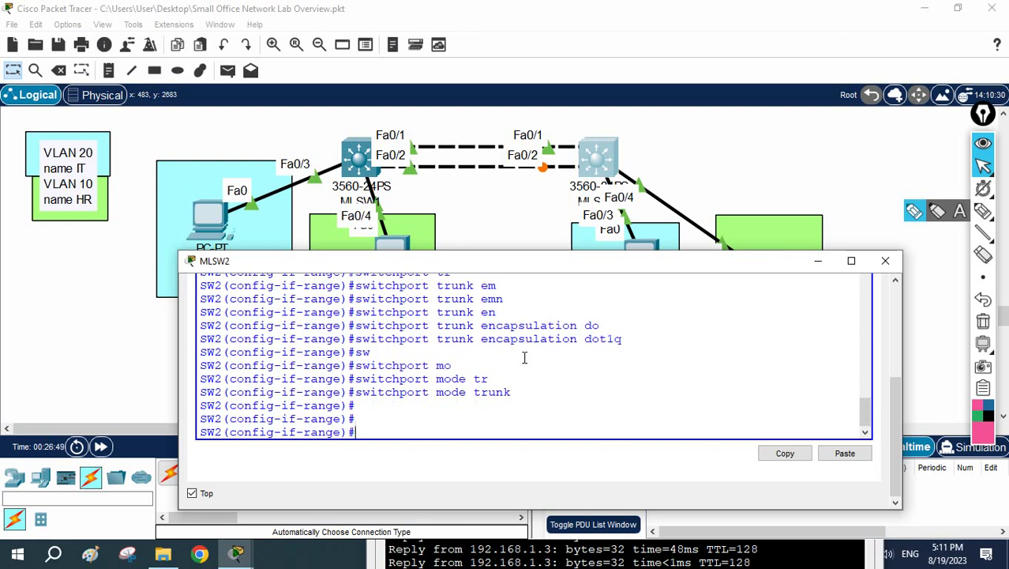
Exit the interface range configuration on SW2 back to global configuration mode
{"action": "type", "text": "ex"}
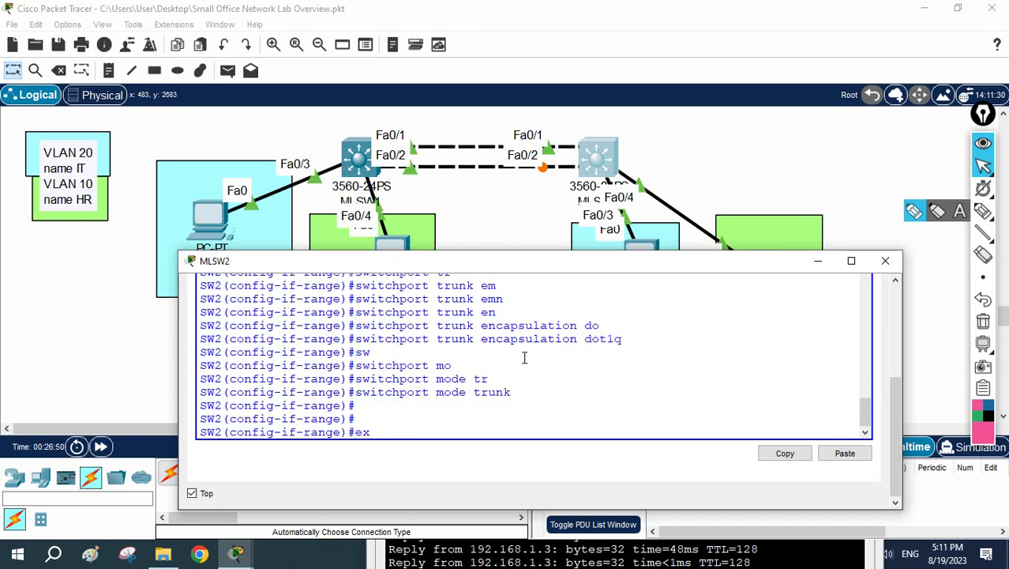
{"action": "type", "text": "ti"}
{"action": "key", "text": "Return"}
{"action": "type", "text": "exi"}
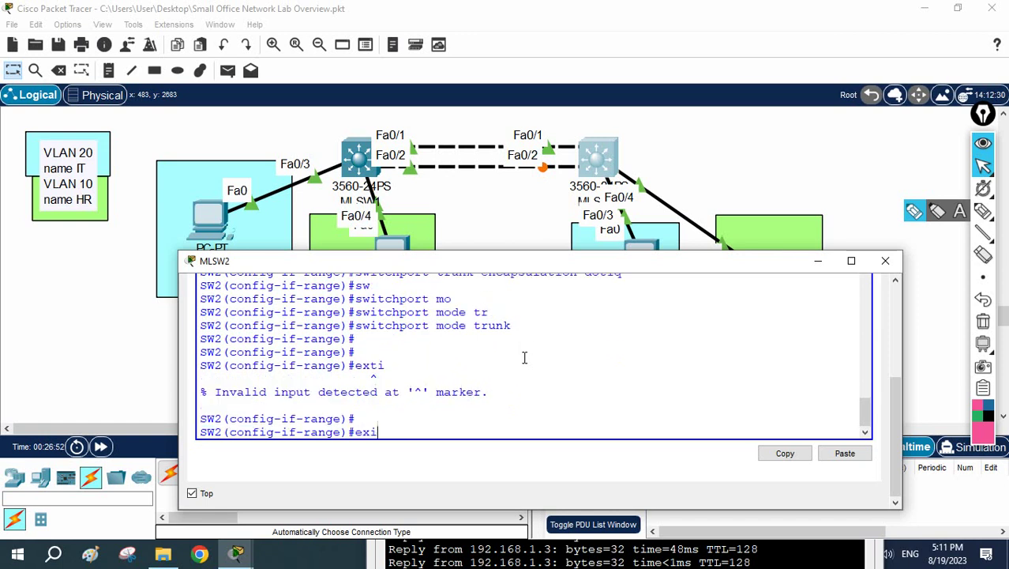
{"action": "type", "text": "t"}
{"action": "key", "text": "Return"}
{"action": "key", "text": "Return"}
{"action": "key", "text": "Return"}
{"action": "key", "text": "Return"}
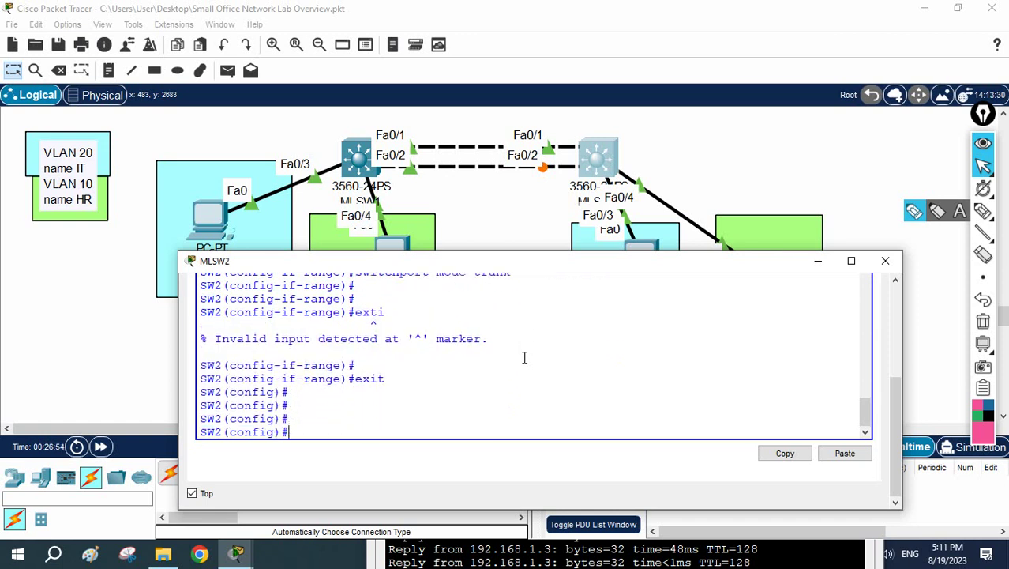
Move PC8 aside to check which MLSW2 port it uses, then place it back in its green area
{"action": "left_click_drag", "start_coordinate": [510, 261], "coordinate": [495, 340]}
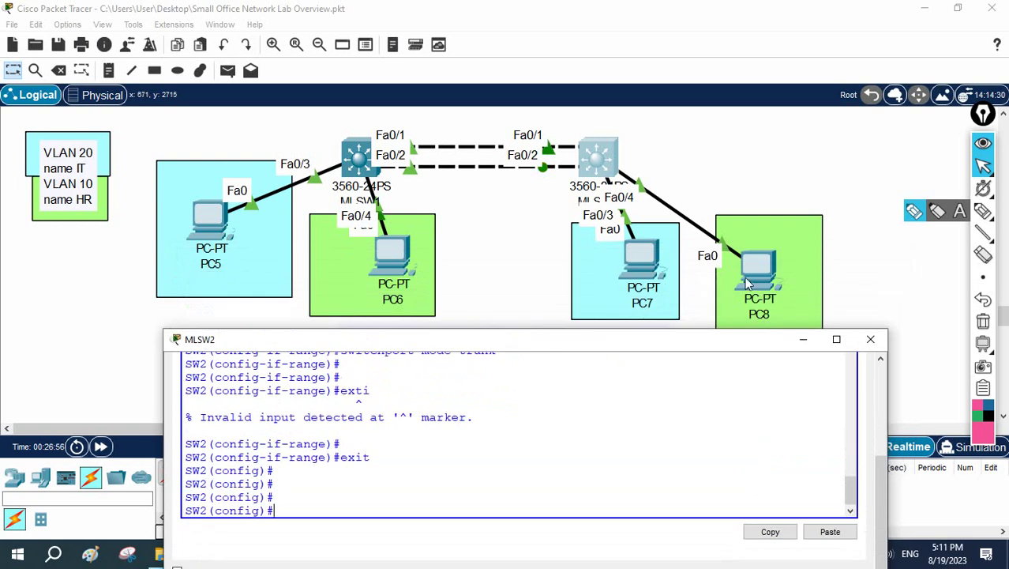
{"action": "left_click_drag", "start_coordinate": [766, 278], "coordinate": [818, 177]}
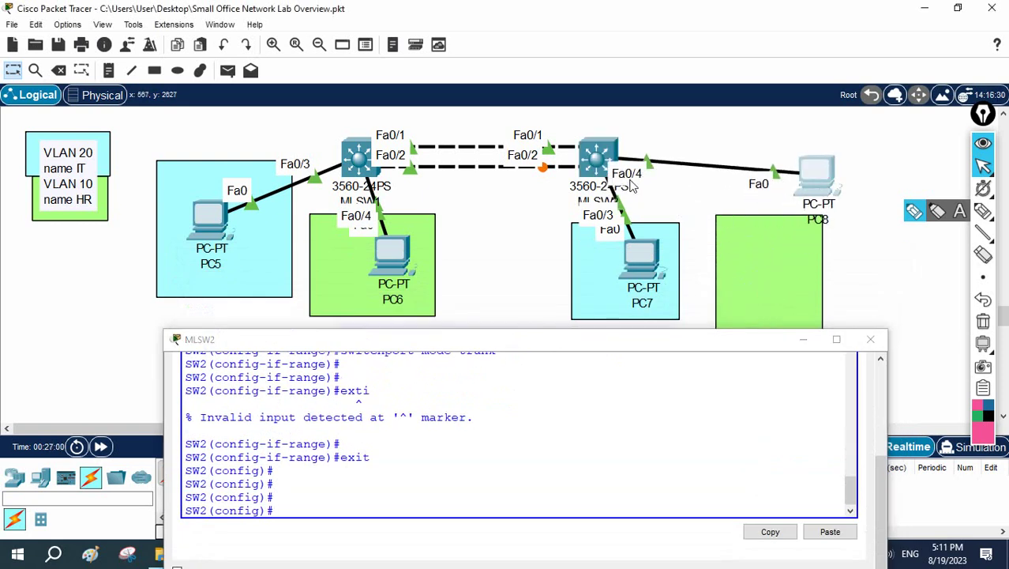
{"action": "left_click_drag", "start_coordinate": [820, 179], "coordinate": [784, 247]}
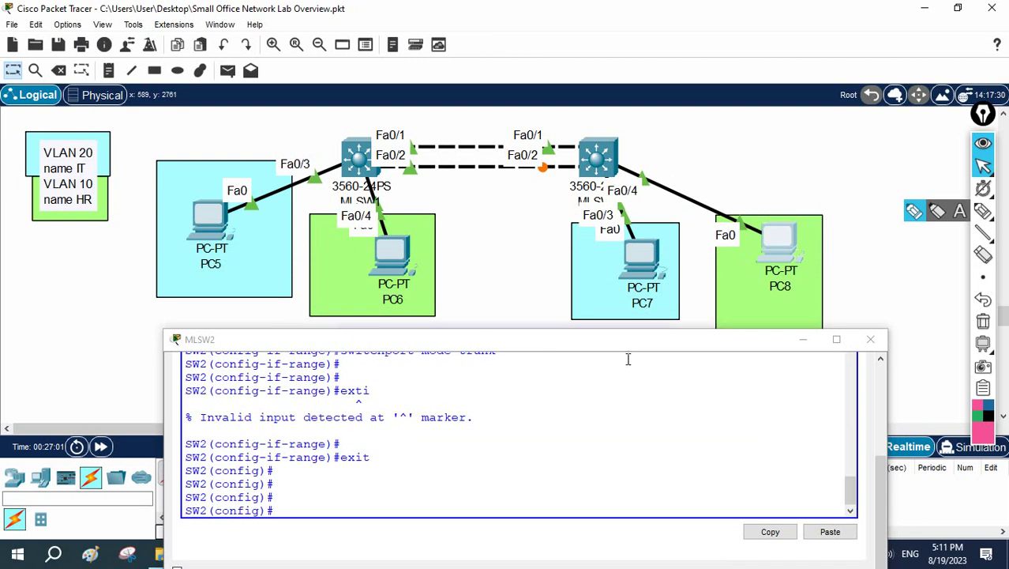
{"action": "left_click_drag", "start_coordinate": [623, 342], "coordinate": [589, 300]}
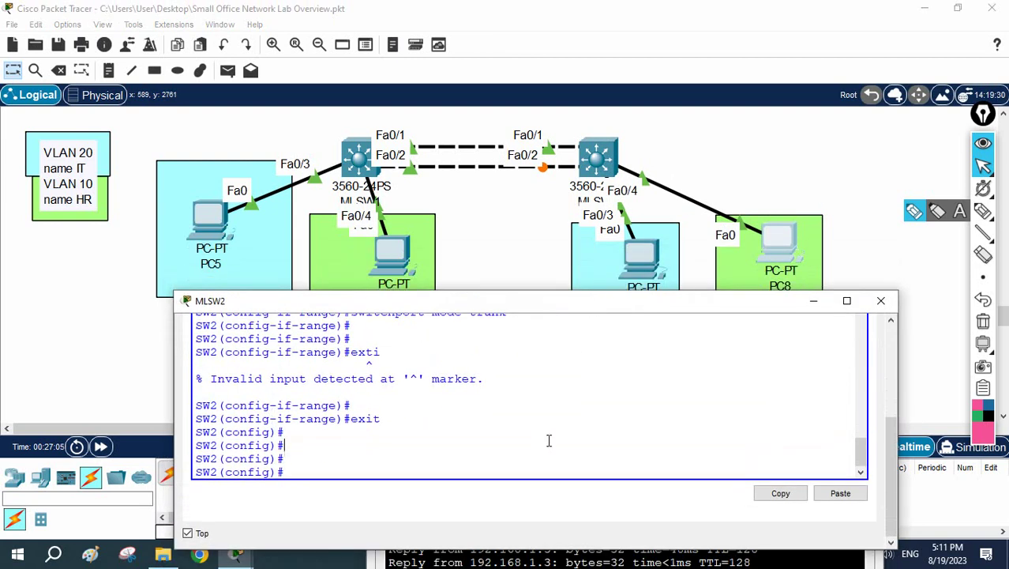
Open interface f0/4 on SW2 and set it to access mode with switchport mode access
{"action": "type", "text": "int f0/4"}
{"action": "key", "text": "Return"}
{"action": "type", "text": "sw"}
{"action": "key", "text": "Tab"}
{"action": "type", "text": "m"}
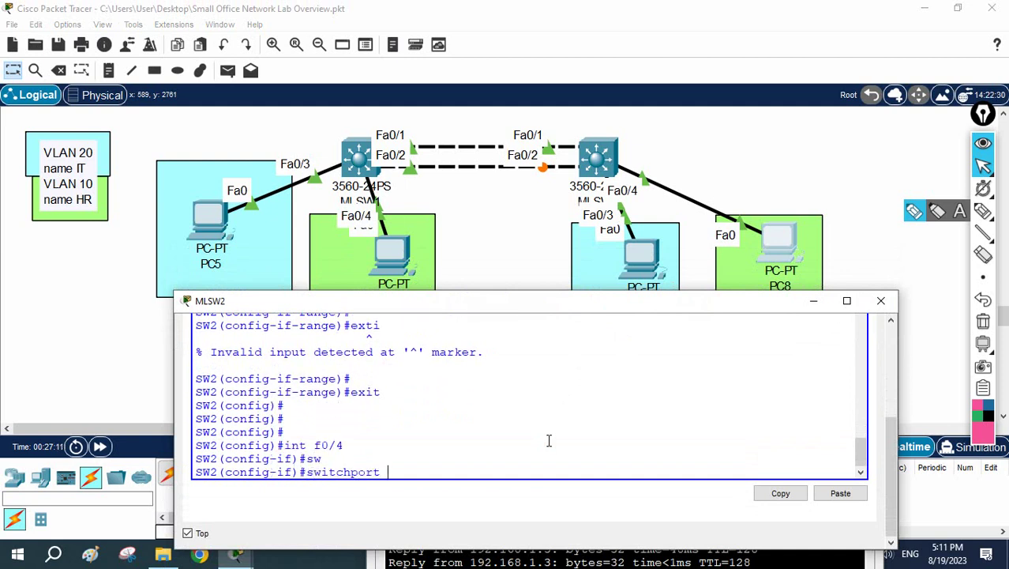
{"action": "key", "text": "Tab"}
{"action": "type", "text": "t"}
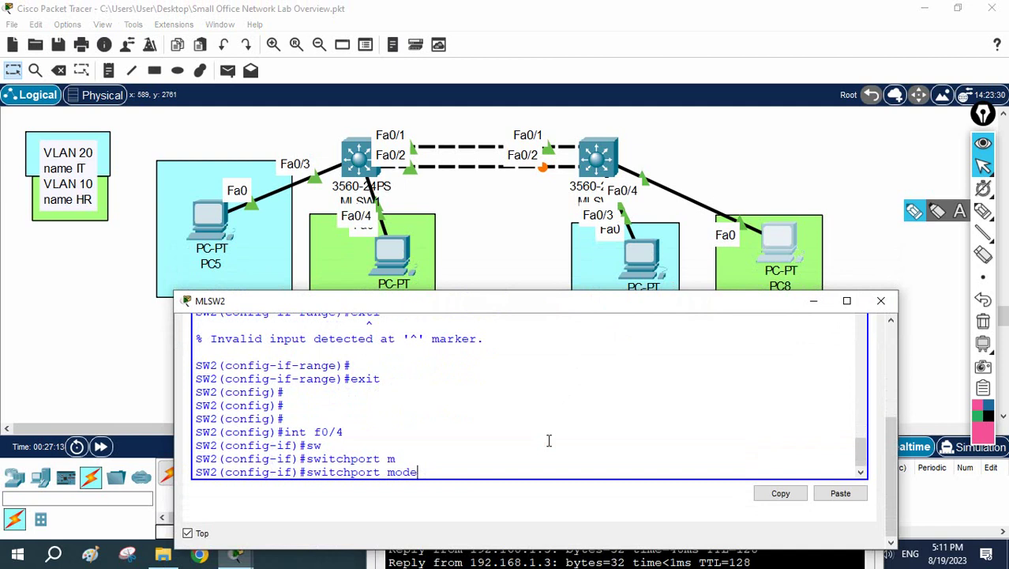
{"action": "type", "text": "cc"}
{"action": "key", "text": "Tab"}
{"action": "key", "text": "Return"}
Assign SW2's f0/4 interface to VLAN 10 with switchport access vlan 10
{"action": "type", "text": "sw"}
{"action": "key", "text": "Tab"}
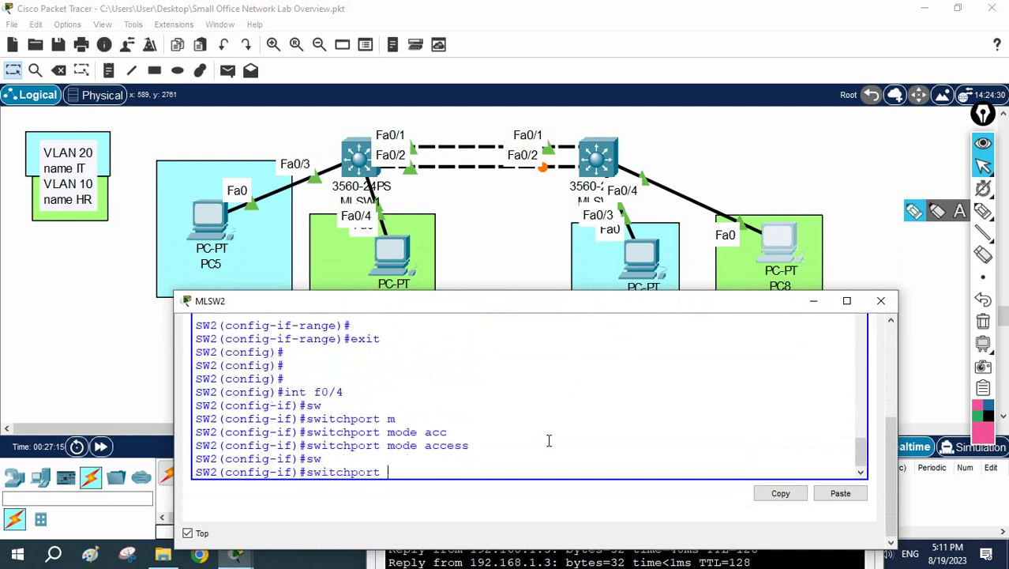
{"action": "type", "text": "ac"}
{"action": "key", "text": "Tab"}
{"action": "type", "text": "cla"}
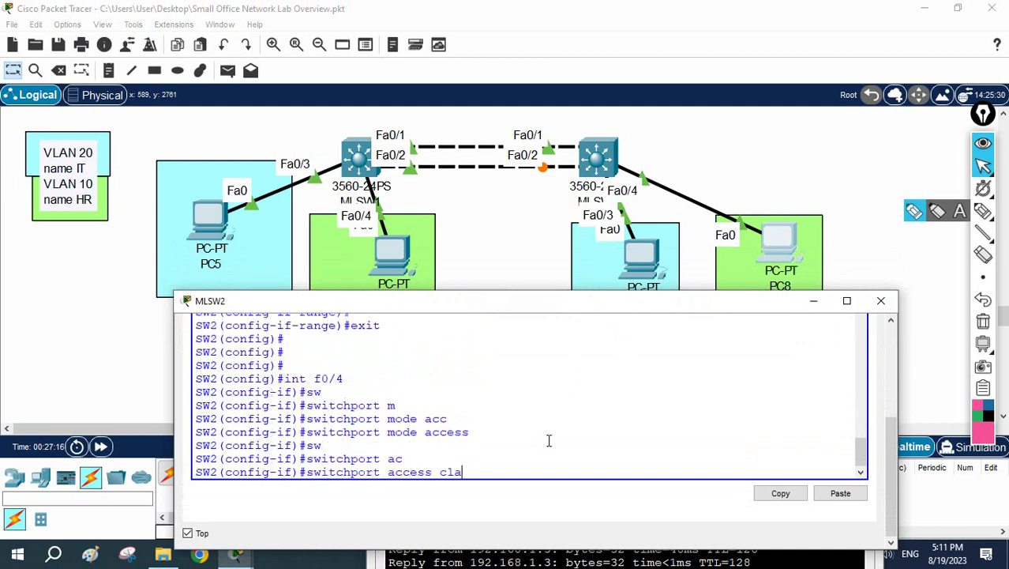
{"action": "key", "text": "BackSpace"}
{"action": "key", "text": "BackSpace"}
{"action": "type", "text": "lan 10"}
{"action": "key", "text": "Return"}
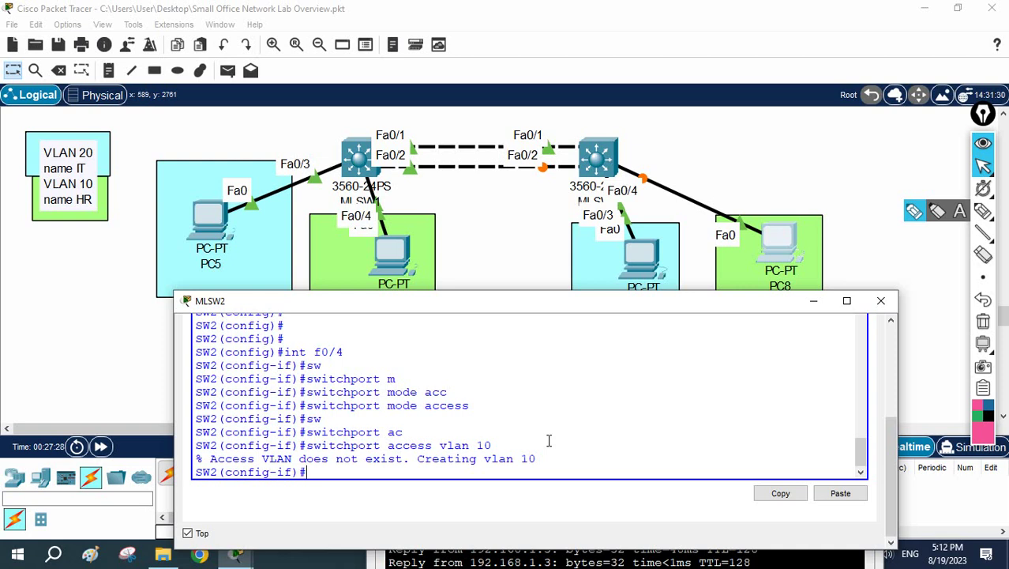
Exit interface and global configuration on SW2 back to privileged EXEC mode
{"action": "type", "text": "exit"}
{"action": "key", "text": "Return"}
{"action": "key", "text": "Return"}
{"action": "key", "text": "Return"}
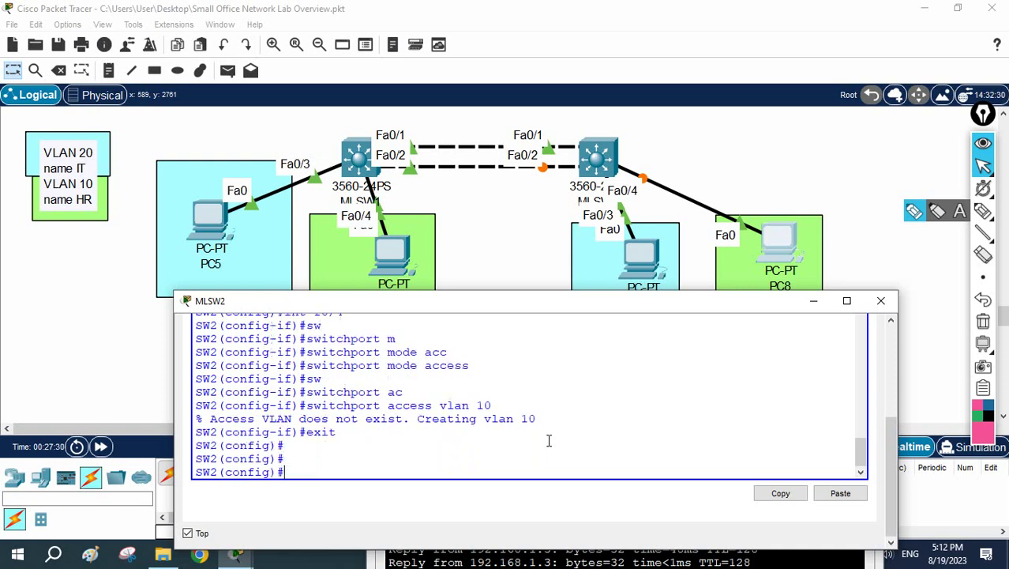
{"action": "type", "text": "exit"}
{"action": "key", "text": "Return"}
{"action": "key", "text": "Return"}
{"action": "key", "text": "Return"}
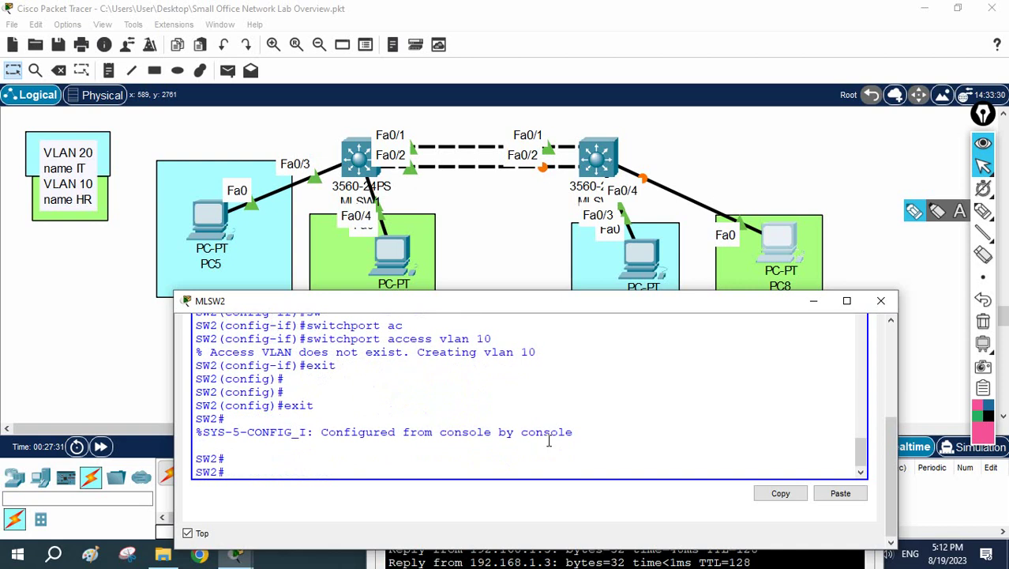
Display SW2's VLAN summary with sh vlan b and examine the name and assigned port of VLAN 10
{"action": "left_click_drag", "start_coordinate": [521, 336], "coordinate": [313, 338]}
{"action": "left_click", "coordinate": [387, 338]}
{"action": "type", "text": "sh vlan b"}
{"action": "key", "text": "Return"}
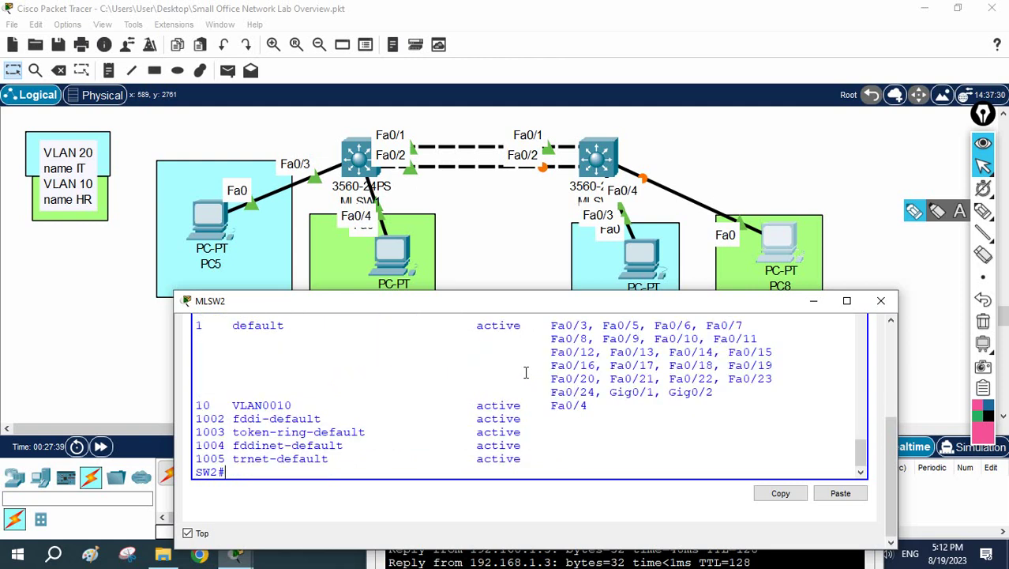
{"action": "left_click_drag", "start_coordinate": [197, 404], "coordinate": [588, 409]}
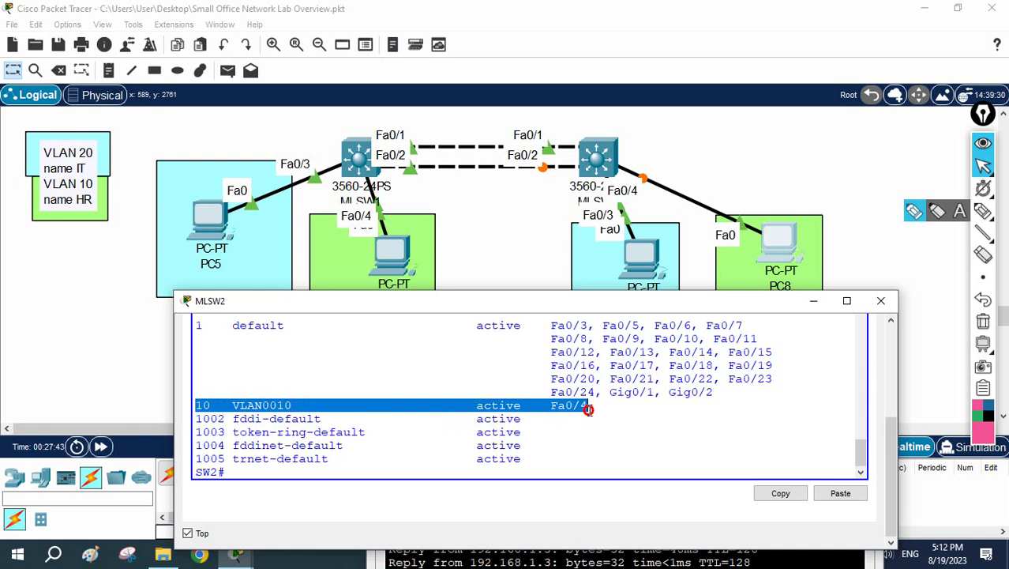
{"action": "left_click", "coordinate": [214, 404]}
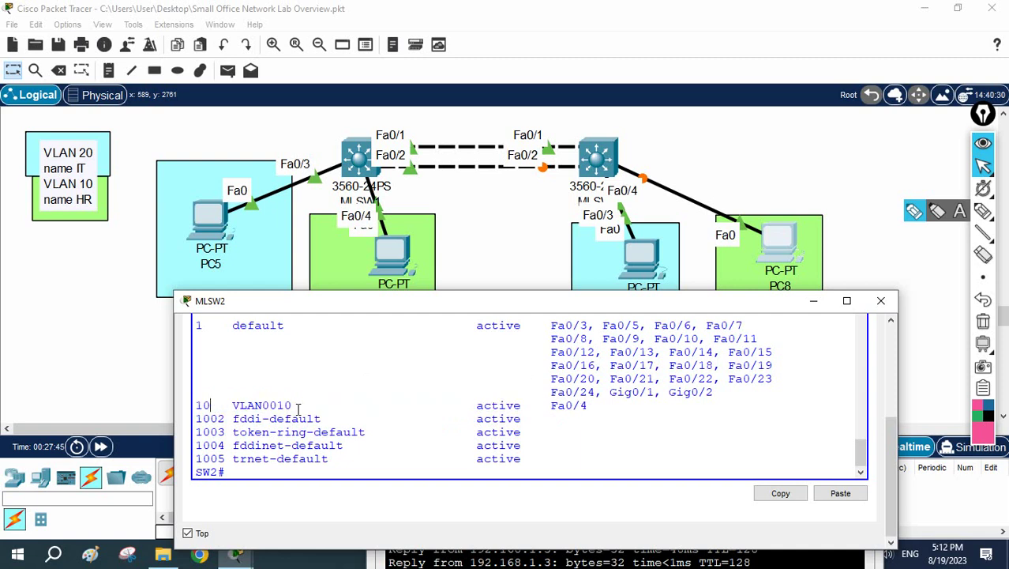
{"action": "left_click_drag", "start_coordinate": [298, 405], "coordinate": [235, 404]}
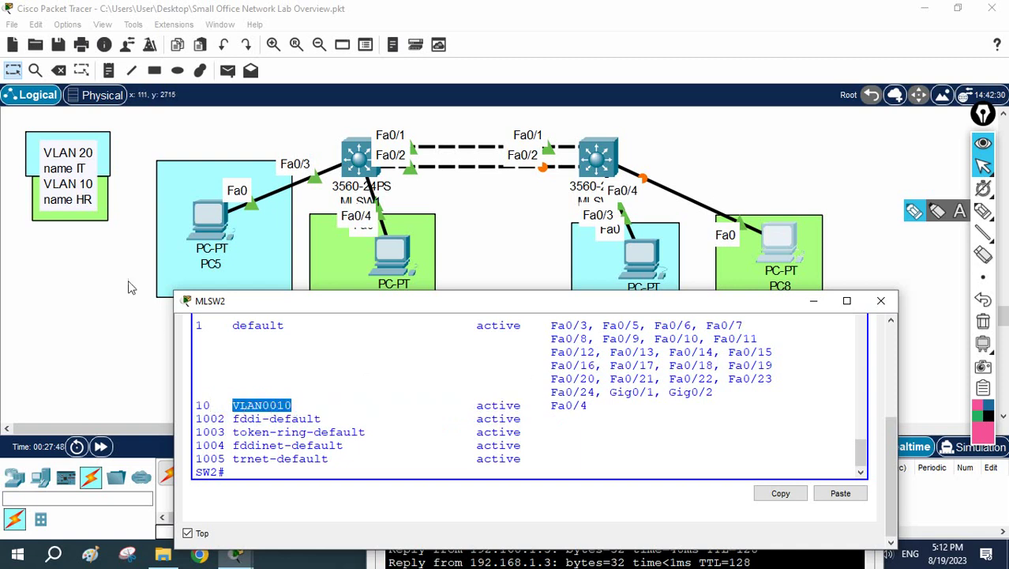
{"action": "left_click", "coordinate": [381, 403]}
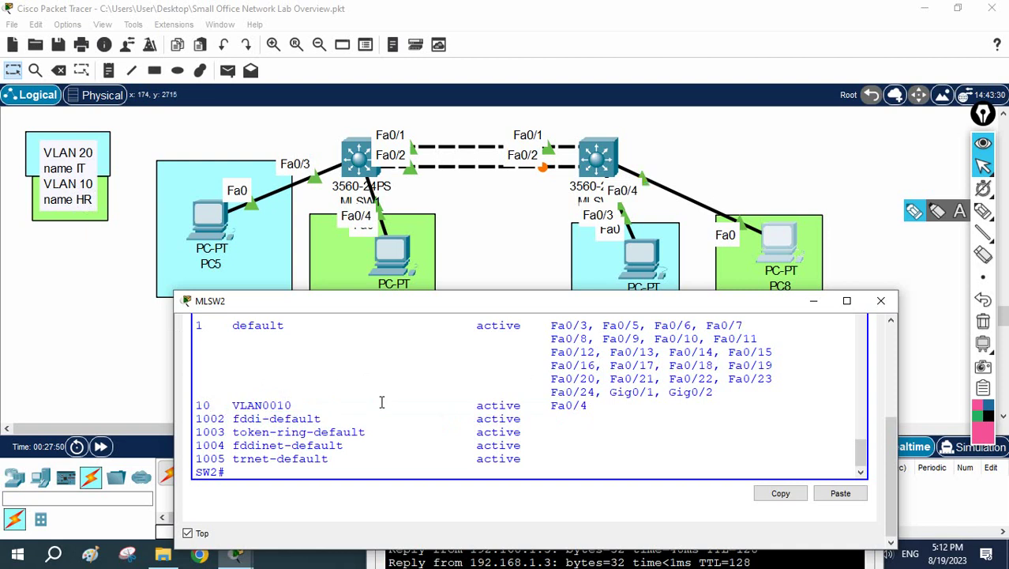
Enter global configuration on SW2 and name VLAN 10 with vlan 10 and name HR
{"action": "type", "text": "config t"}
{"action": "key", "text": "Return"}
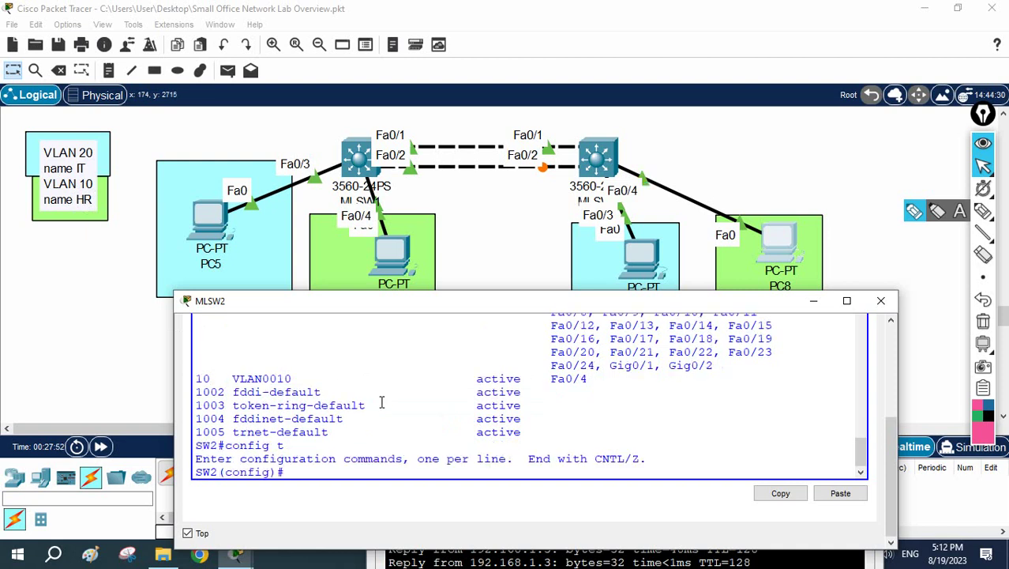
{"action": "type", "text": "int"}
{"action": "type", "text": "vlan"}
{"action": "type", "text": " 10"}
{"action": "key", "text": "Return"}
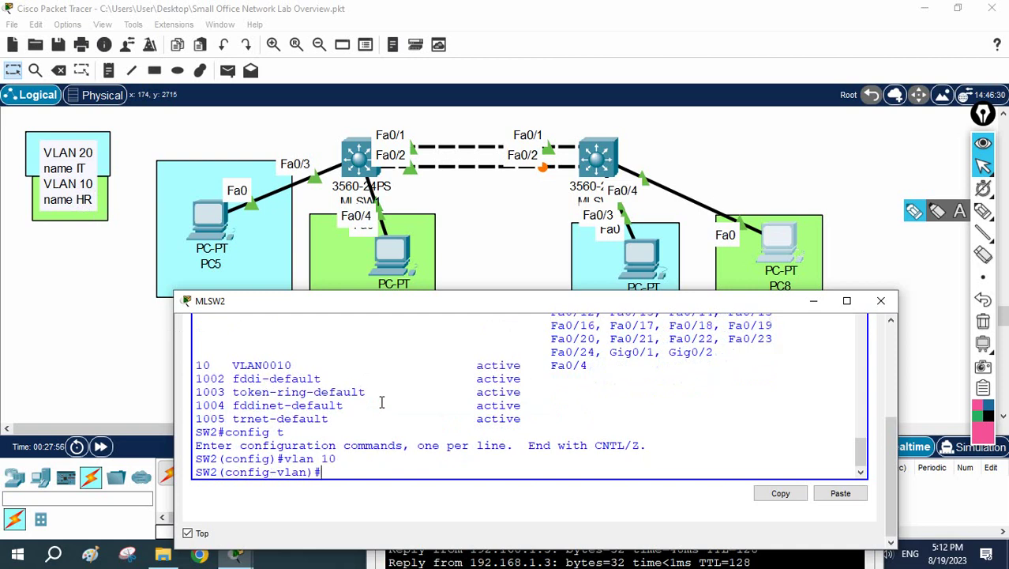
{"action": "type", "text": "name HR"}
{"action": "key", "text": "Return"}
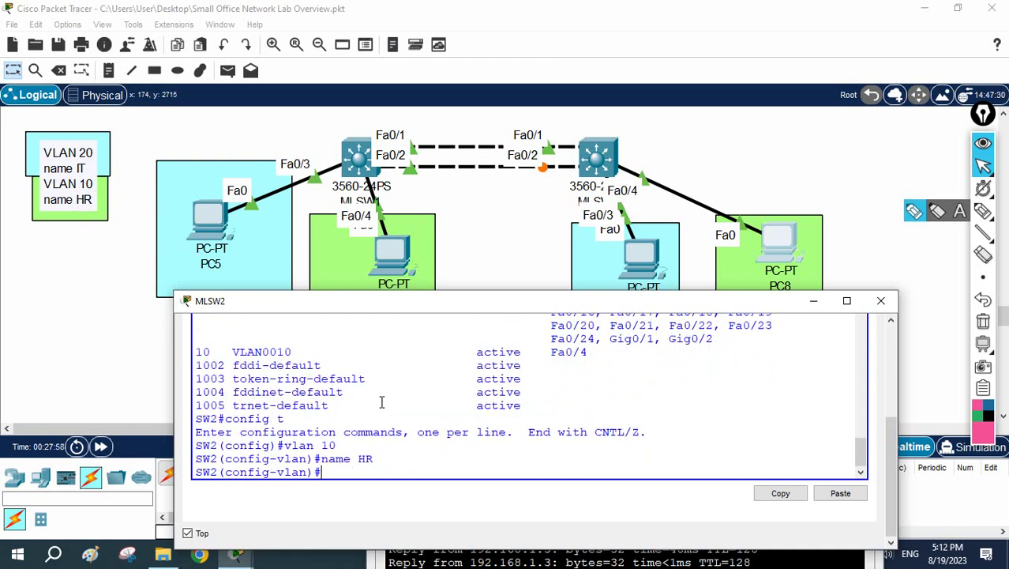
Run do sh vlan b on SW2 and compare VLAN 10's name with the one in the earlier listing
{"action": "type", "text": "do sh vlan b"}
{"action": "key", "text": "Return"}
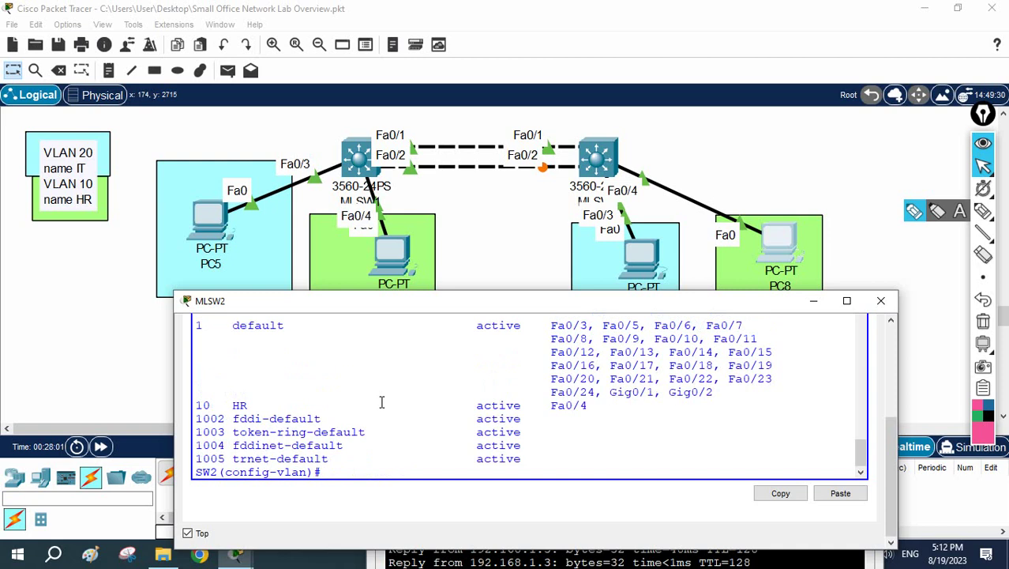
{"action": "scroll", "coordinate": [289, 408], "scroll_direction": "up", "scroll_amount": 6}
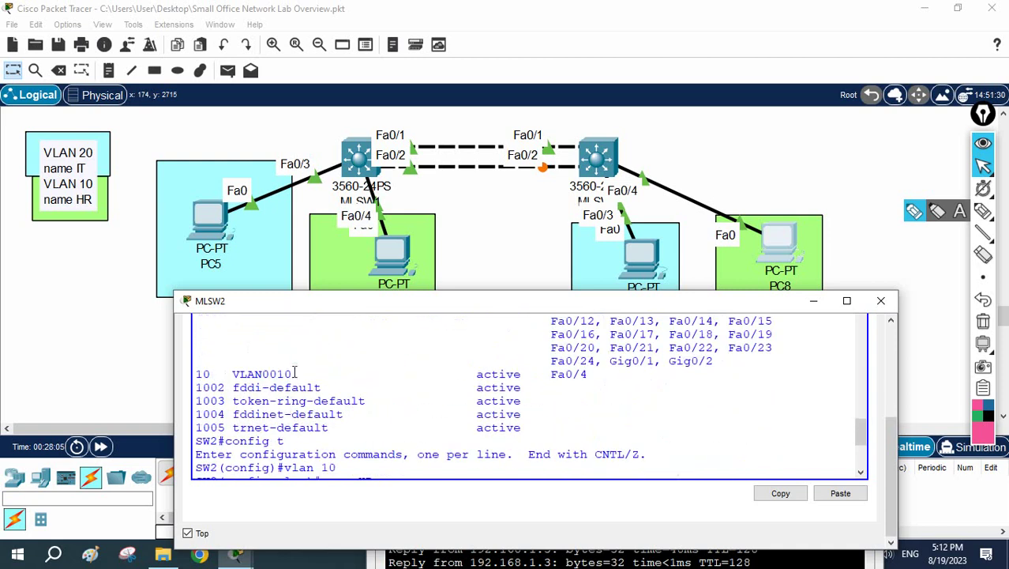
{"action": "left_click_drag", "start_coordinate": [292, 373], "coordinate": [215, 377]}
{"action": "scroll", "coordinate": [214, 378], "scroll_direction": "down", "scroll_amount": 5}
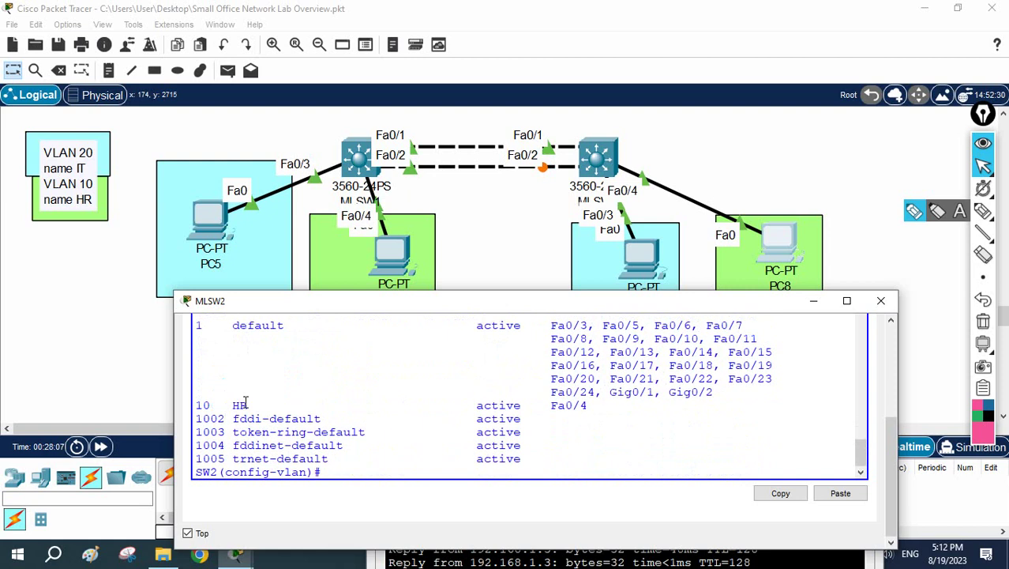
{"action": "left_click_drag", "start_coordinate": [261, 402], "coordinate": [224, 403]}
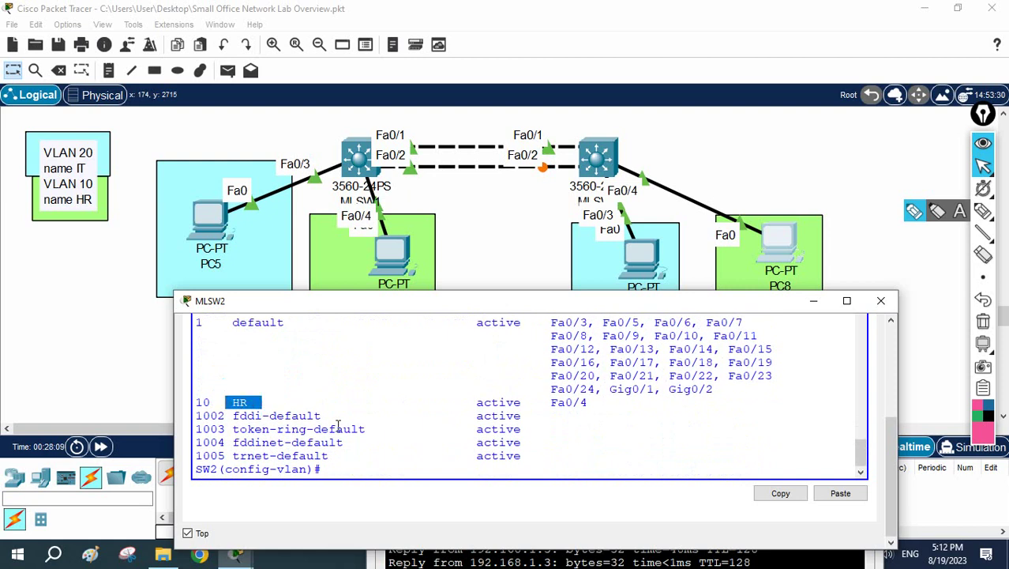
Create VLAN 20 on SW2 with the name IT and exit to global configuration
{"action": "type", "text": "vlan "}
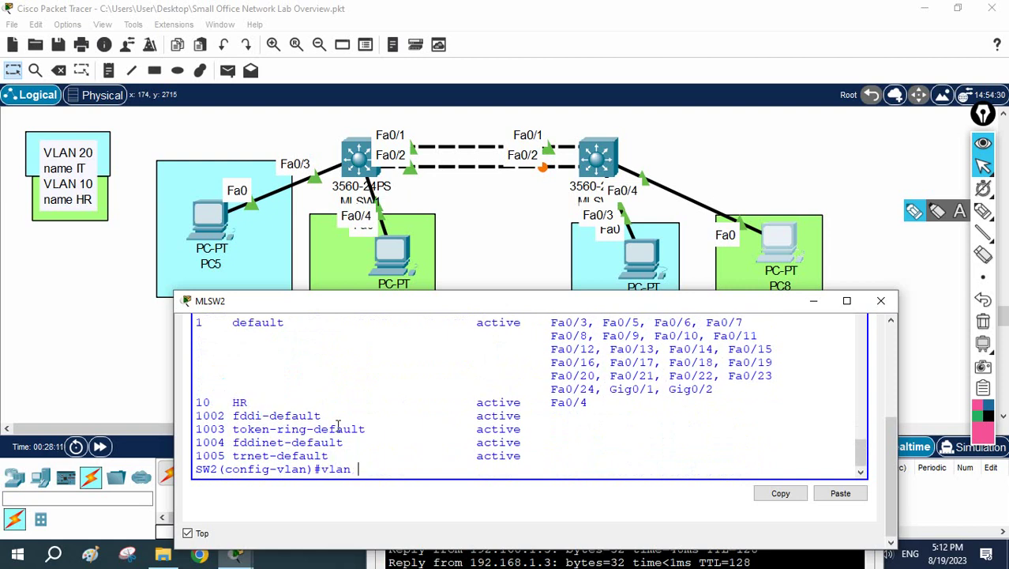
{"action": "type", "text": "20"}
{"action": "key", "text": "Return"}
{"action": "type", "text": "na"}
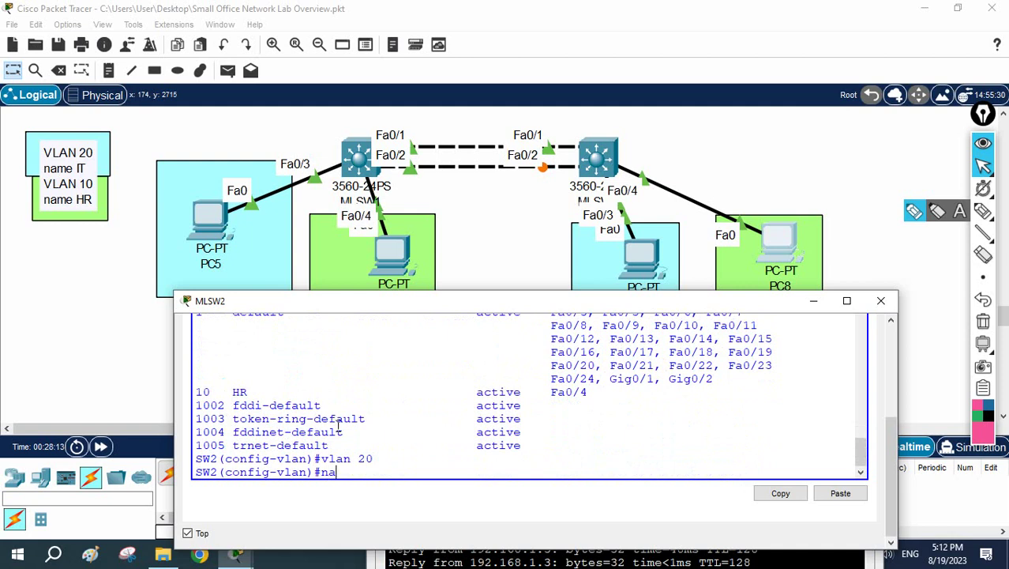
{"action": "type", "text": "me IT"}
{"action": "key", "text": "Return"}
{"action": "key", "text": "Return"}
{"action": "type", "text": "exit"}
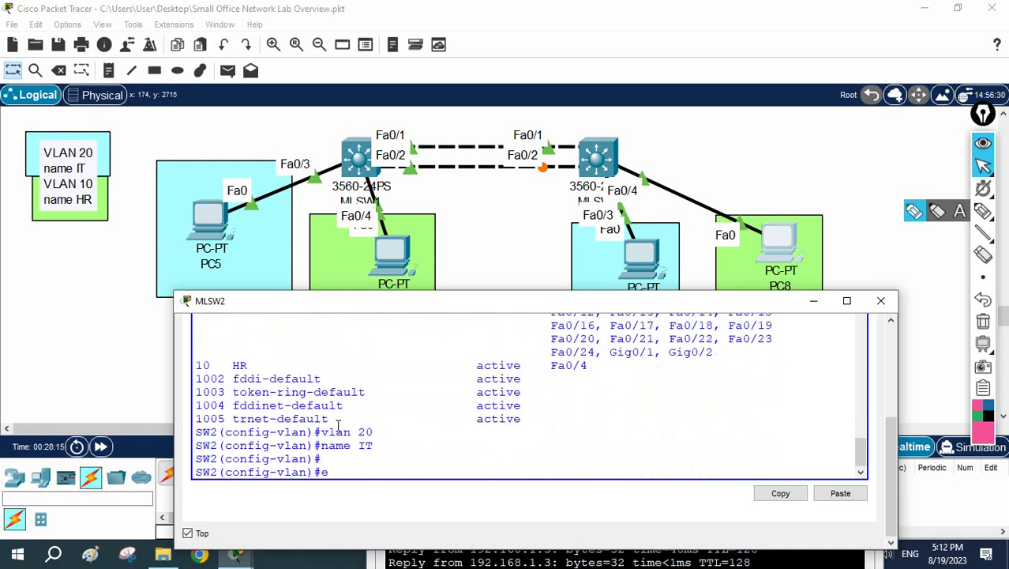
{"action": "key", "text": "Return"}
{"action": "key", "text": "Return"}
{"action": "key", "text": "Return"}
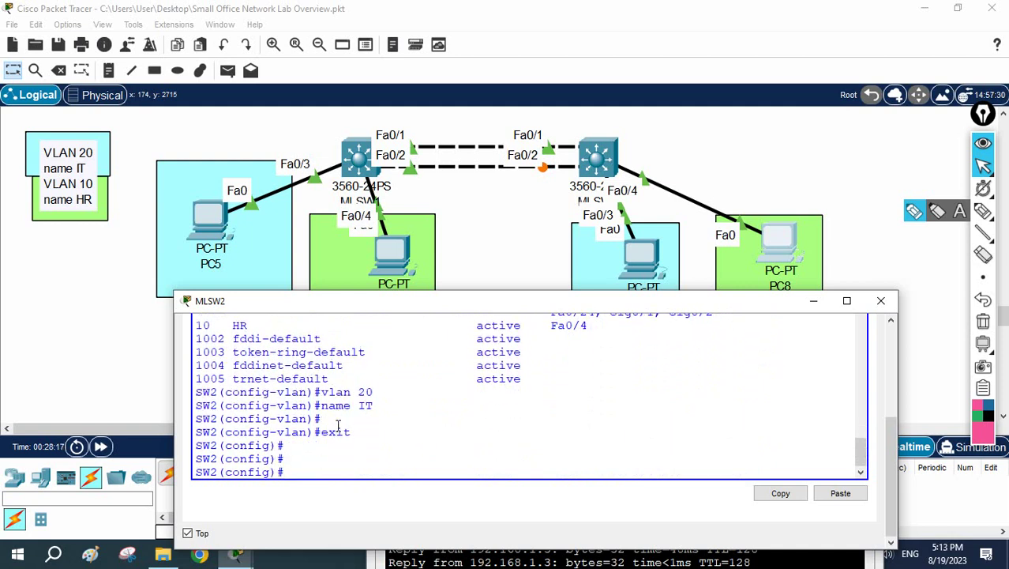
Move PC8 slightly up and PC7 slightly down in the topology, then return to SW2's command line
{"action": "left_click_drag", "start_coordinate": [772, 244], "coordinate": [784, 226]}
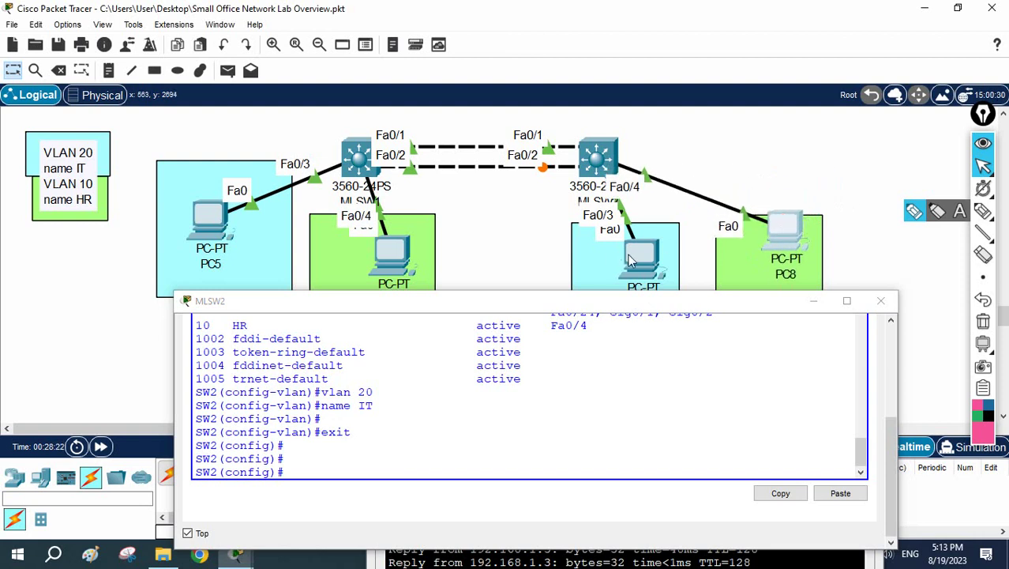
{"action": "mouse_move", "coordinate": [638, 257]}
{"action": "left_mouse_down"}
{"action": "mouse_move", "coordinate": [586, 277]}
{"action": "mouse_move", "coordinate": [600, 312]}
{"action": "mouse_move", "coordinate": [667, 288]}
{"action": "mouse_move", "coordinate": [656, 307]}
{"action": "mouse_move", "coordinate": [646, 284]}
{"action": "mouse_move", "coordinate": [612, 272]}
{"action": "mouse_move", "coordinate": [636, 270]}
{"action": "left_mouse_up"}
{"action": "left_click", "coordinate": [600, 400]}
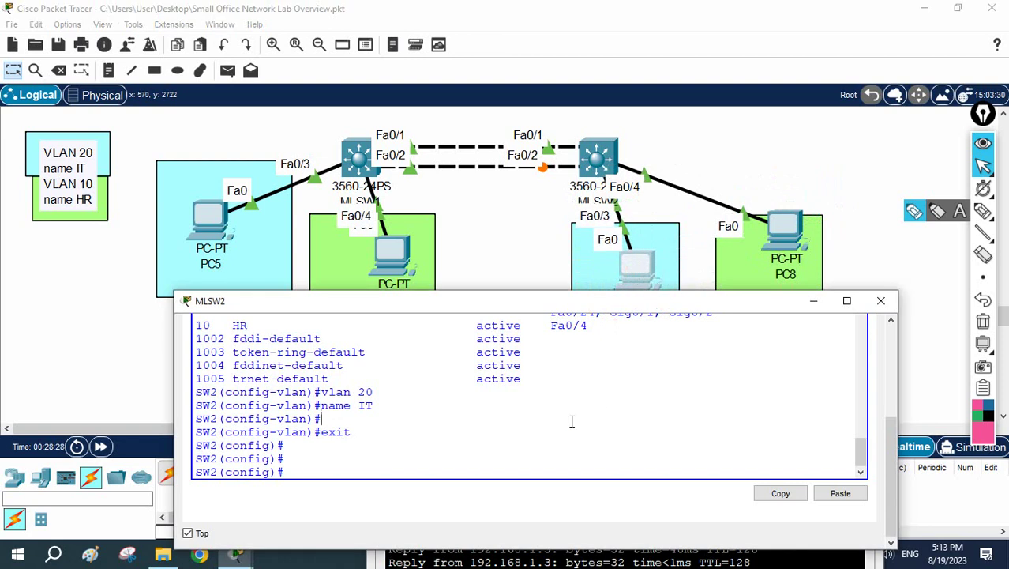
Open interface f0/3 on SW2 and assign it to VLAN 20 with switchport access vlan 20
{"action": "type", "text": "int f0/3"}
{"action": "key", "text": "Return"}
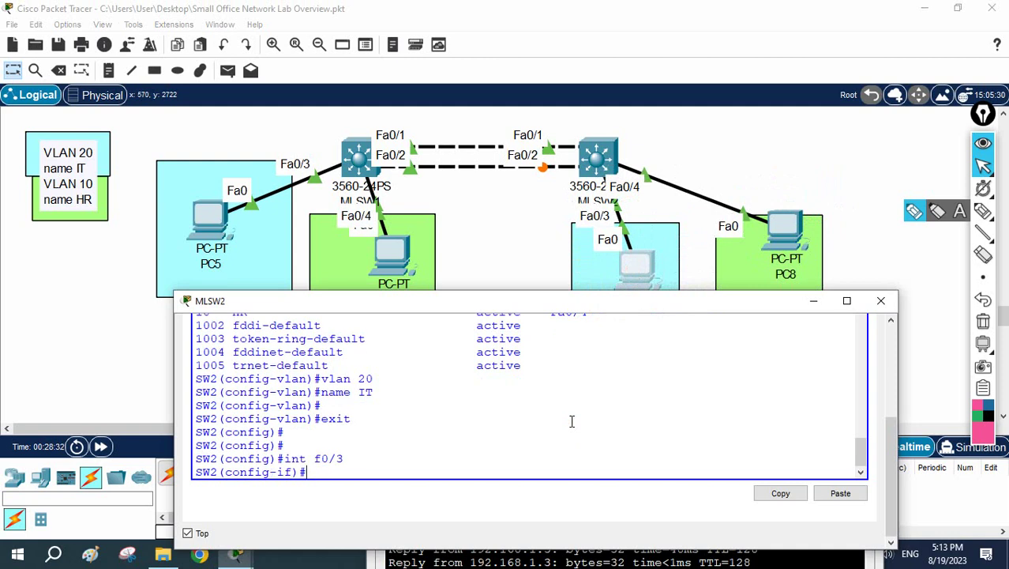
{"action": "type", "text": "sw"}
{"action": "key", "text": "Tab"}
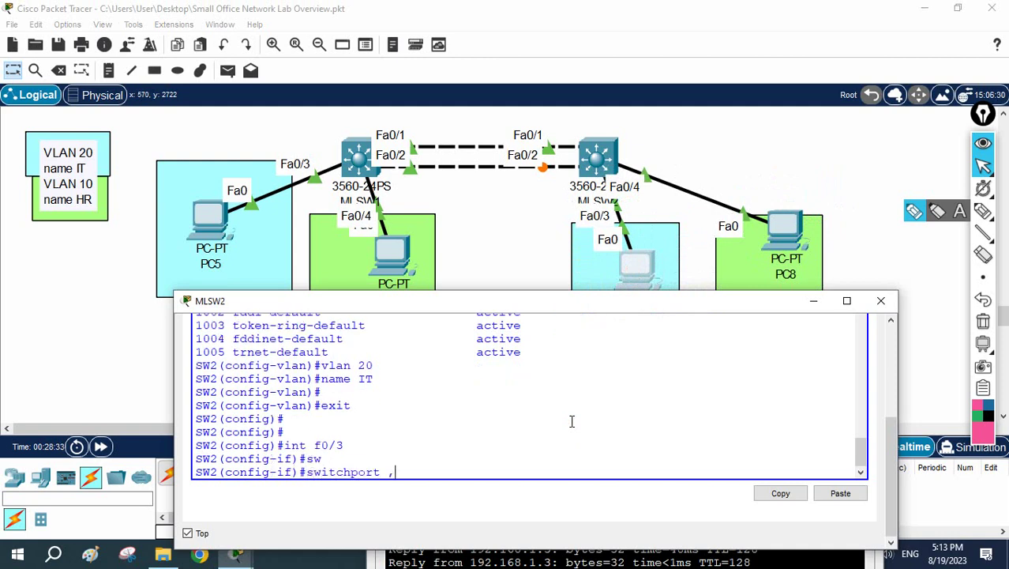
{"action": "type", "text": "acc"}
{"action": "key", "text": "Tab"}
{"action": "type", "text": "vlan"}
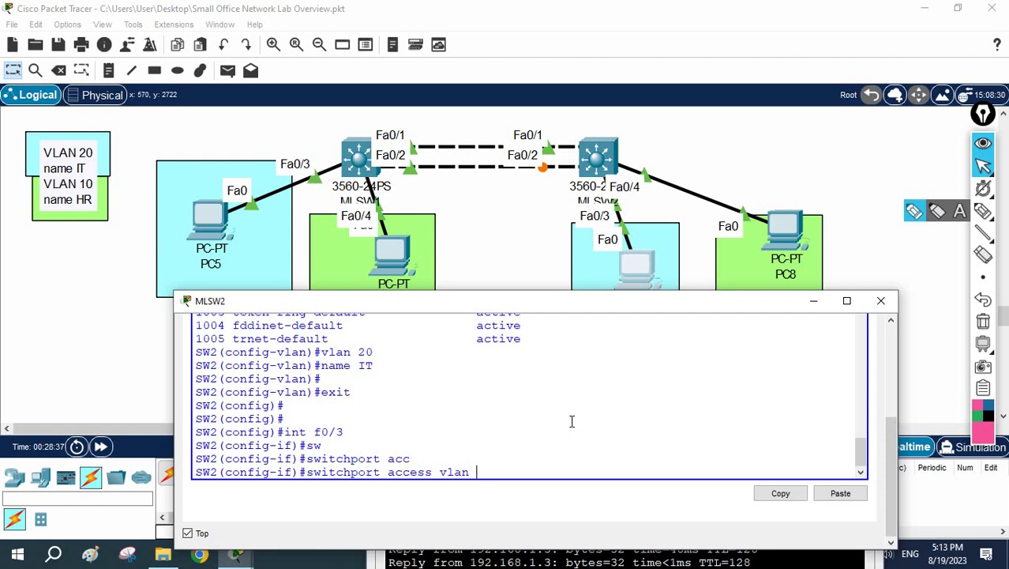
{"action": "type", "text": " 20"}
{"action": "key", "text": "Return"}
Set SW2's f0/3 interface to access mode with switchport mode acc
{"action": "type", "text": "s"}
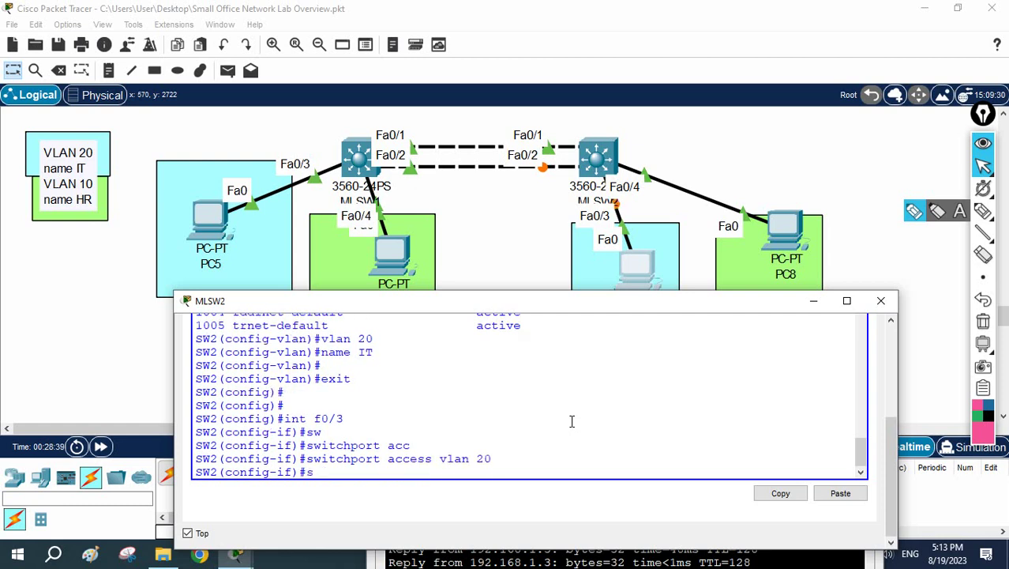
{"action": "type", "text": "w"}
{"action": "key", "text": "Tab"}
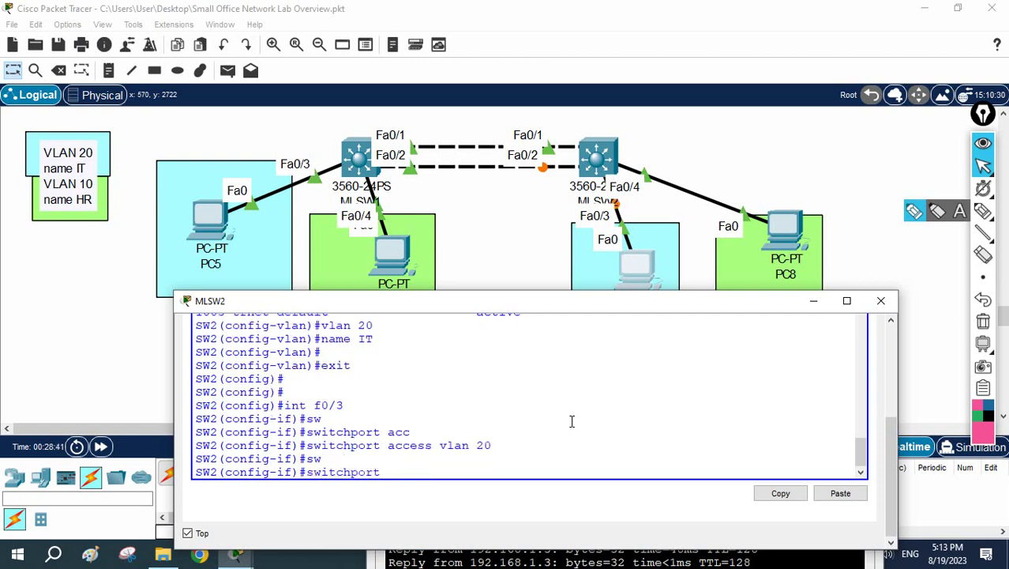
{"action": "type", "text": "mo"}
{"action": "key", "text": "Tab"}
{"action": "type", "text": "acc"}
{"action": "key", "text": "Return"}
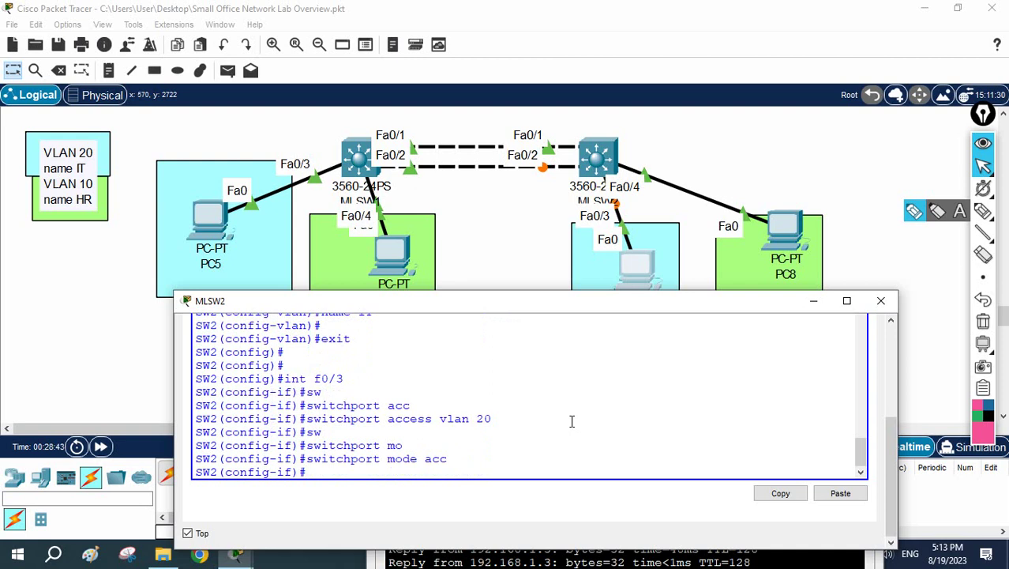
Exit interface and global configuration on SW2 back to privileged EXEC mode
{"action": "key", "text": "Return"}
{"action": "type", "text": "exit"}
{"action": "key", "text": "Return"}
{"action": "key", "text": "Return"}
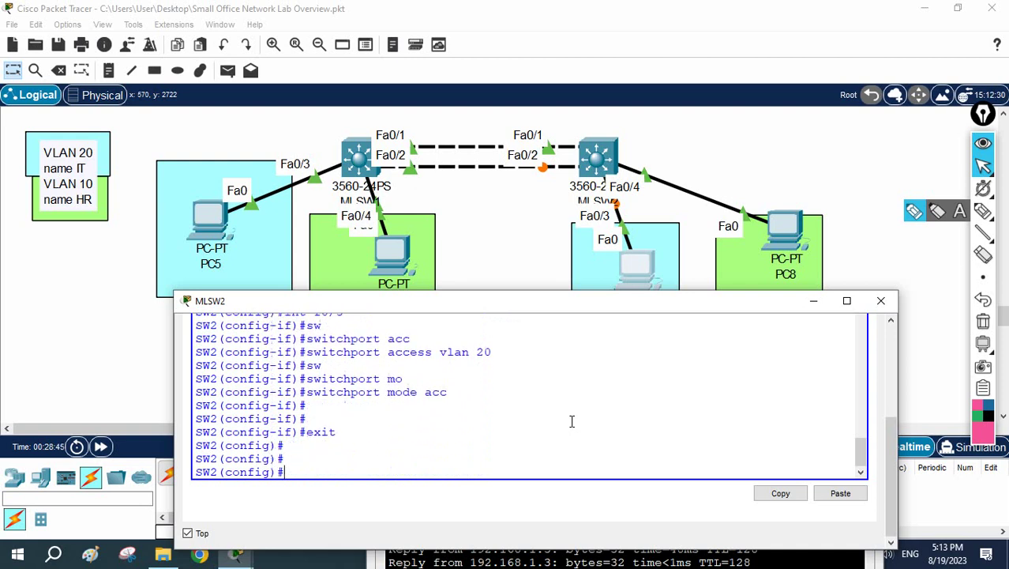
{"action": "type", "text": "exit"}
{"action": "key", "text": "Return"}
{"action": "key", "text": "Return"}
{"action": "key", "text": "Return"}
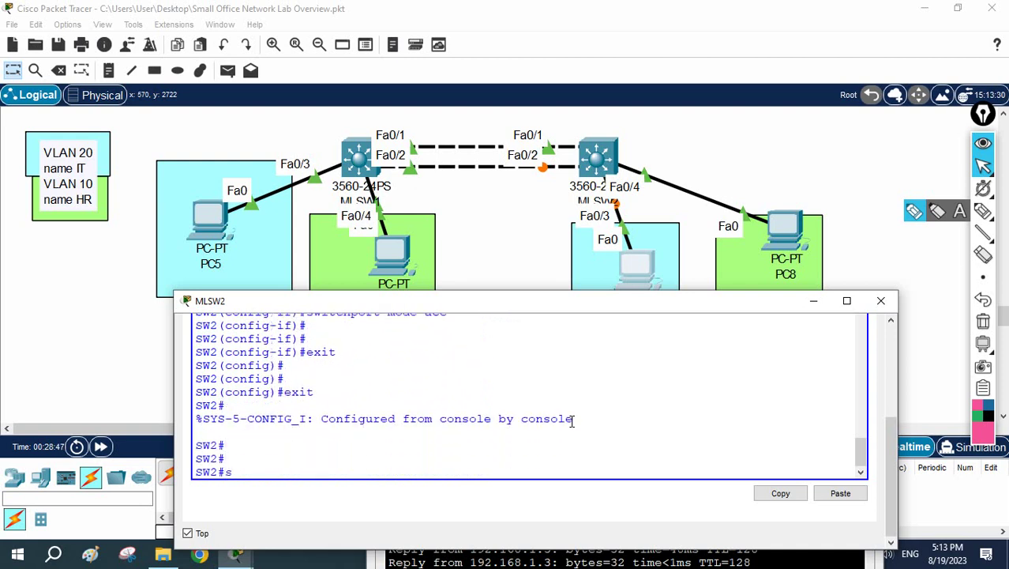
Display SW2's VLAN summary with sh vlan br and examine the names and ports of VLANs 10 and 20
{"action": "type", "text": "sh vlan br"}
{"action": "key", "text": "Return"}
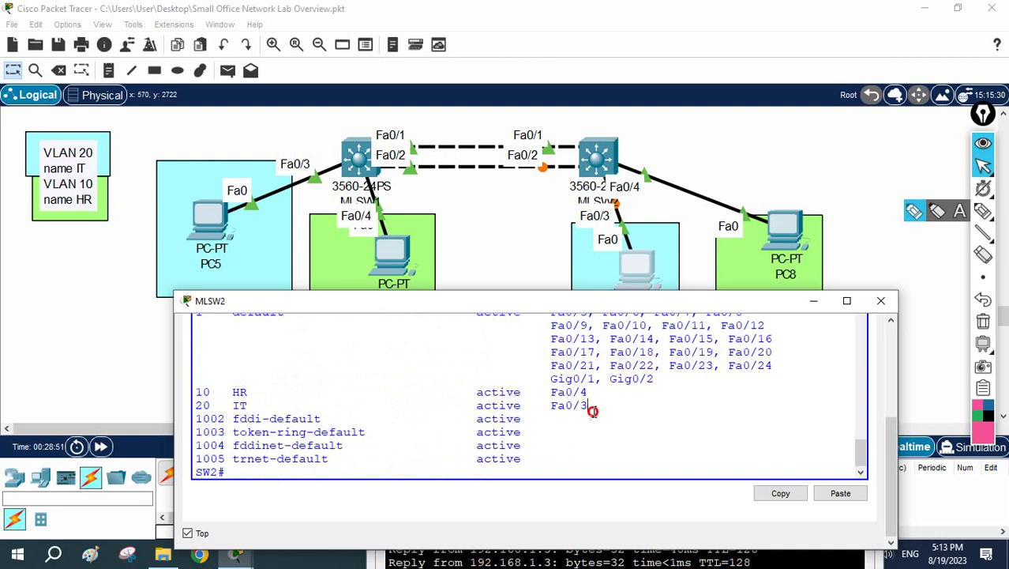
{"action": "left_click_drag", "start_coordinate": [592, 409], "coordinate": [196, 390]}
{"action": "left_click", "coordinate": [313, 387]}
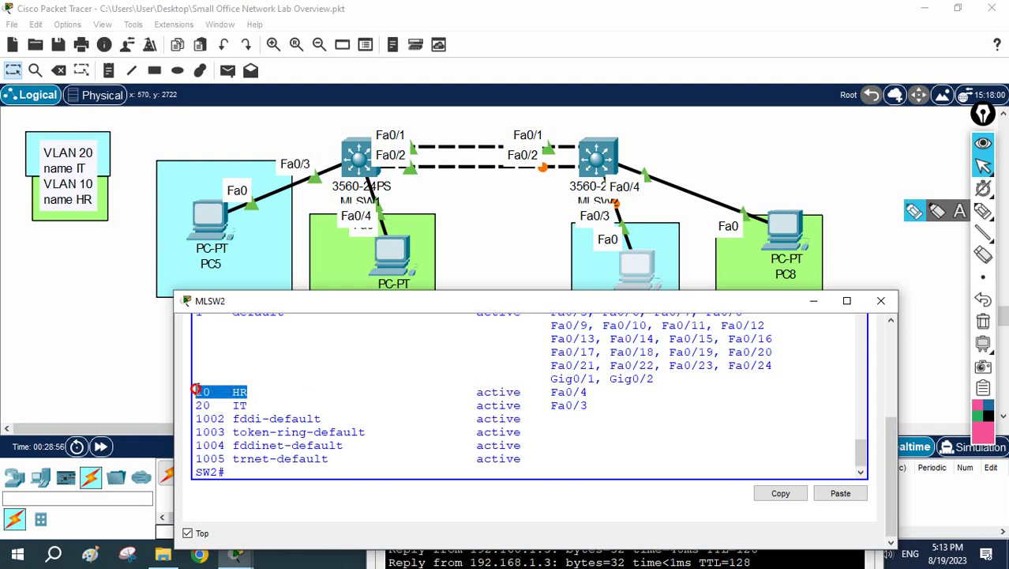
{"action": "left_click_drag", "start_coordinate": [587, 390], "coordinate": [187, 395]}
{"action": "left_click", "coordinate": [630, 381]}
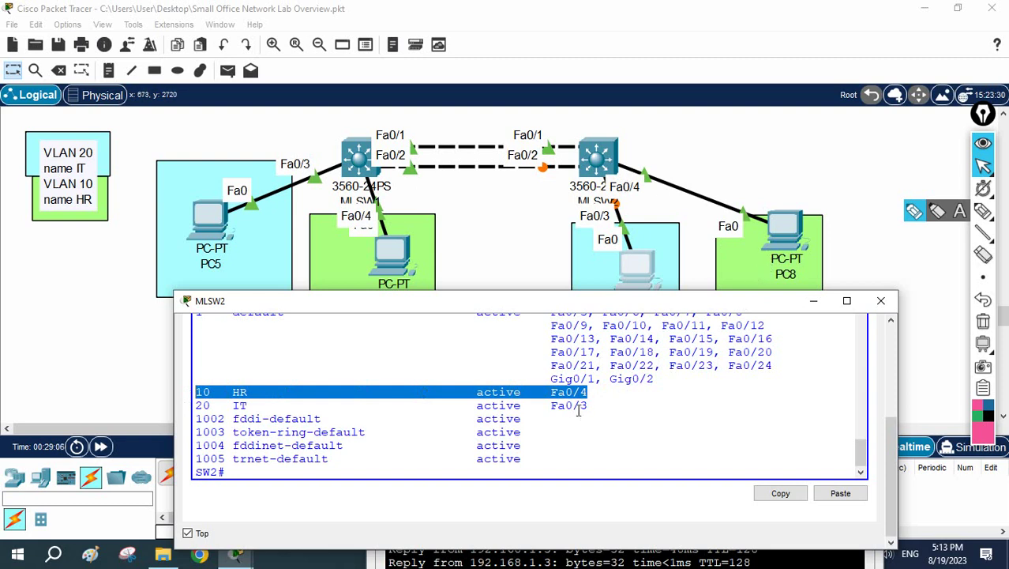
{"action": "left_click_drag", "start_coordinate": [589, 405], "coordinate": [191, 407]}
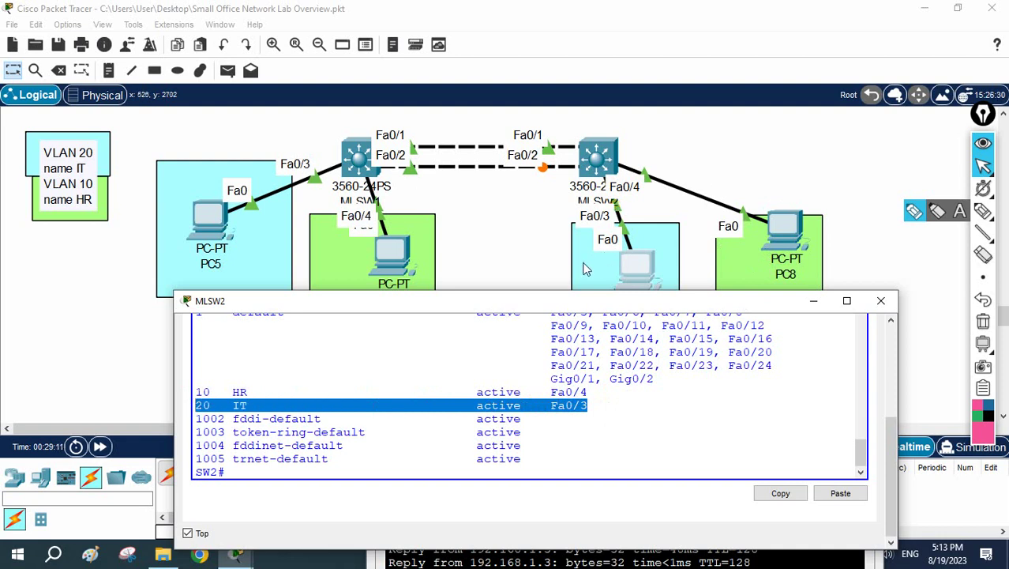
{"action": "left_click", "coordinate": [607, 403]}
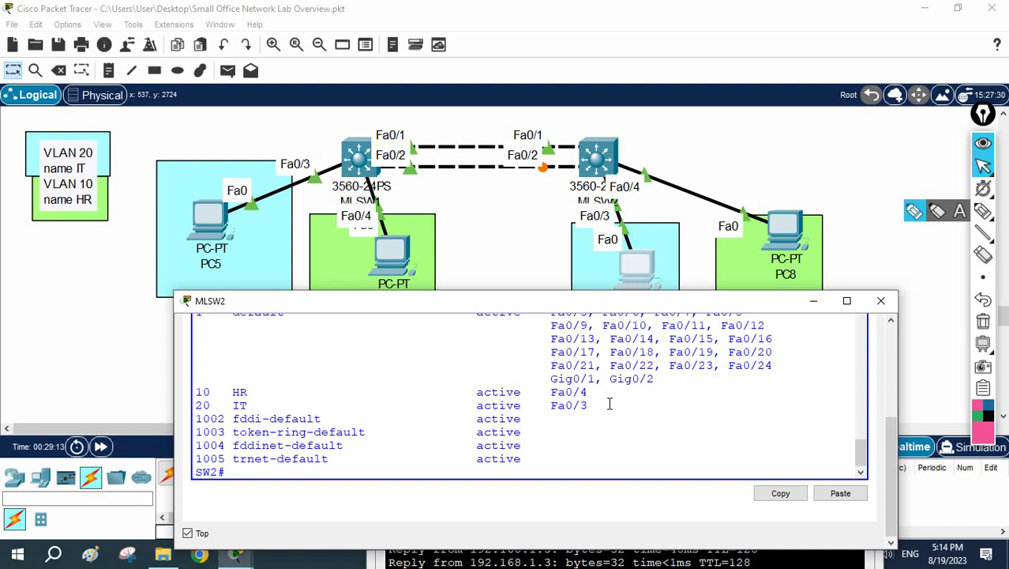
Save SW2's running configuration with wr
{"action": "type", "text": "w"}
{"action": "key", "text": "Return"}
{"action": "key", "text": "Return"}
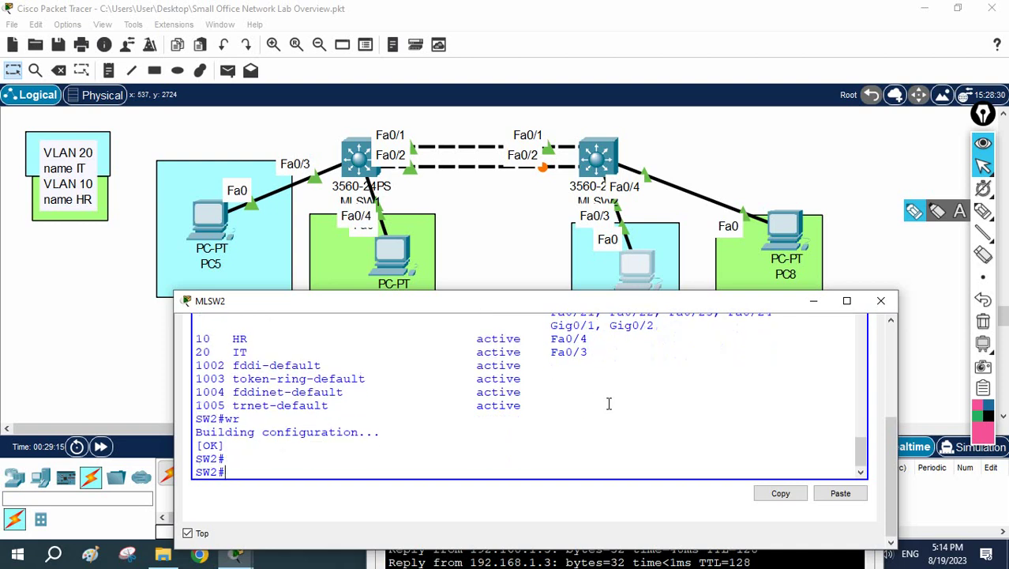
Run sh int trunk on SW2 and examine the trunk ports, their encapsulation and the allowed VLANs
{"action": "type", "text": "sh int tr"}
{"action": "key", "text": "Tab"}
{"action": "key", "text": "Return"}
{"action": "scroll", "coordinate": [608, 404], "scroll_direction": "up", "scroll_amount": 2}
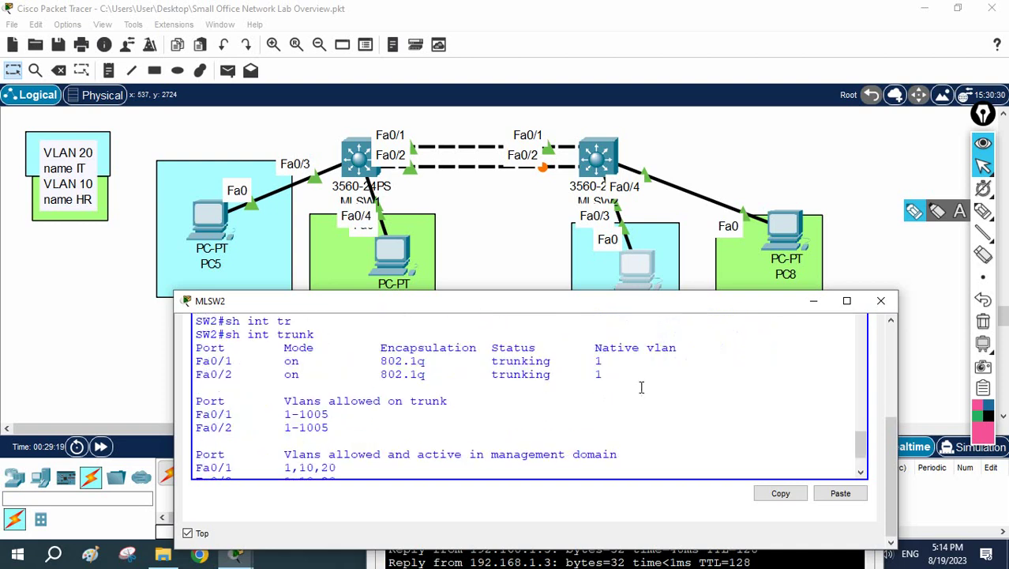
{"action": "left_click_drag", "start_coordinate": [603, 374], "coordinate": [185, 347]}
{"action": "left_click", "coordinate": [397, 429]}
{"action": "scroll", "coordinate": [399, 429], "scroll_direction": "down", "scroll_amount": 3}
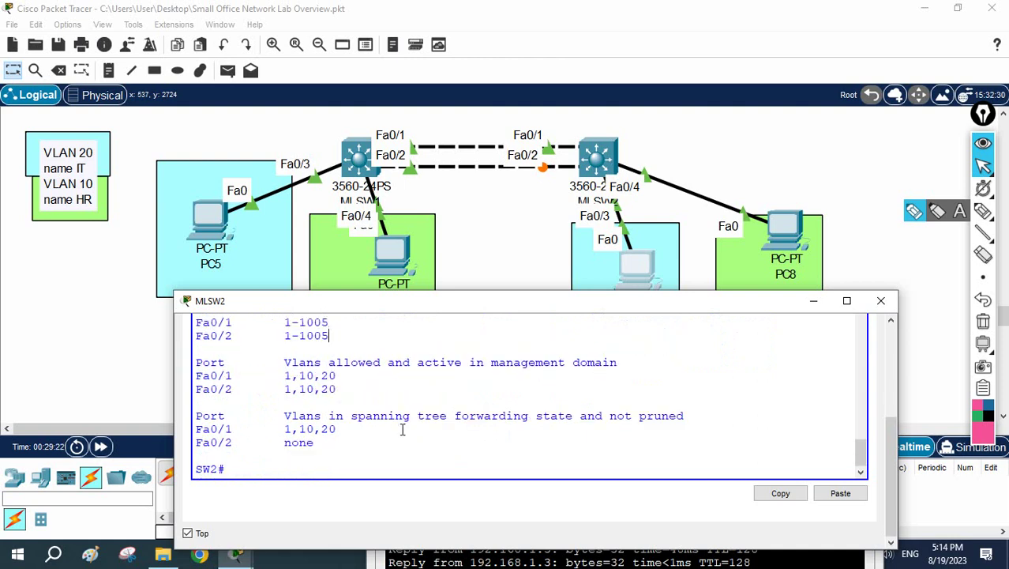
Save SW2's configuration again with wr and close the MLSW2 window
{"action": "type", "text": "wr"}
{"action": "key", "text": "Return"}
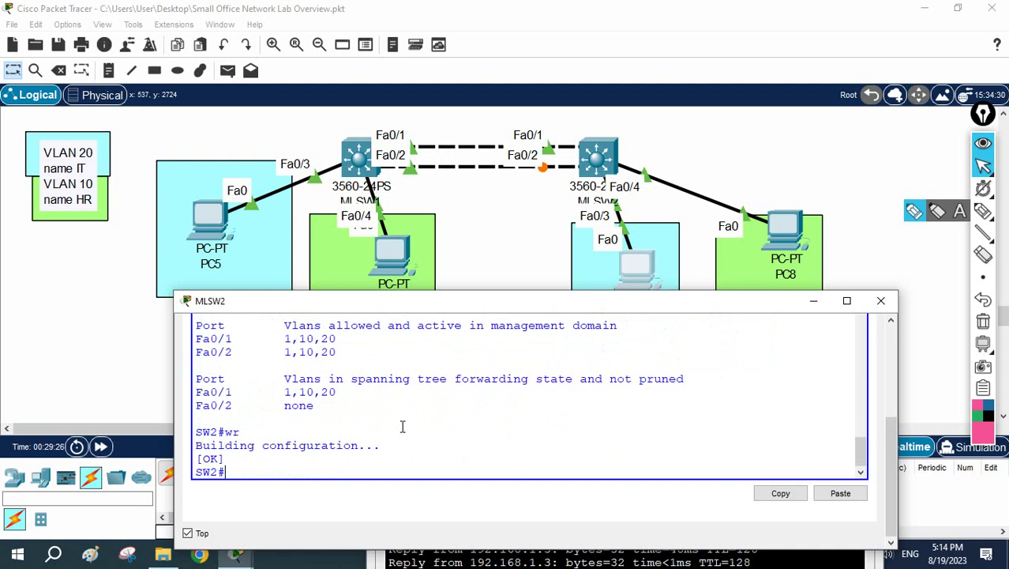
{"action": "left_click", "coordinate": [880, 300]}
Bring PC1's command prompt window into view and close it
{"action": "left_click", "coordinate": [454, 553]}
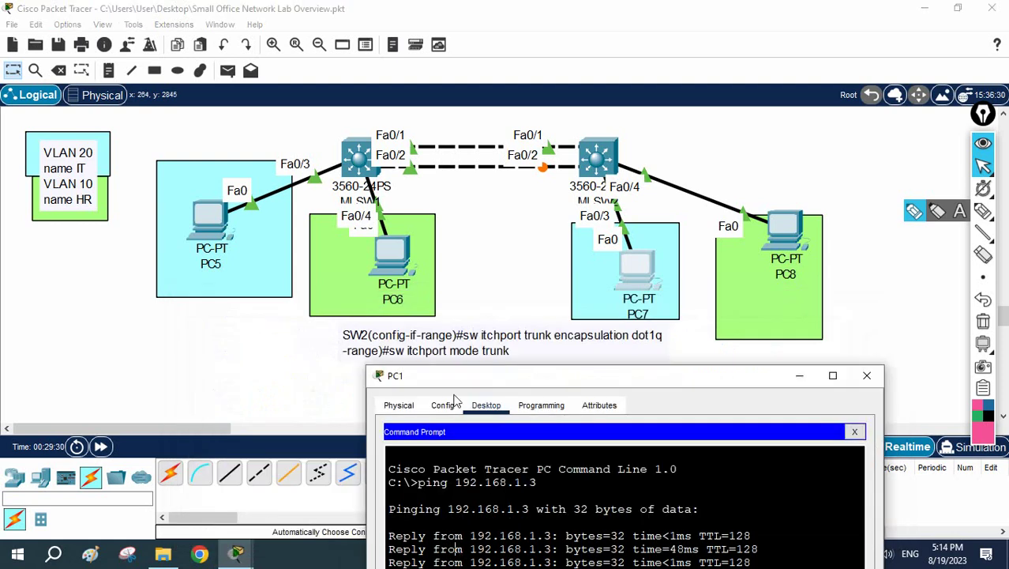
{"action": "left_click_drag", "start_coordinate": [455, 380], "coordinate": [304, 275]}
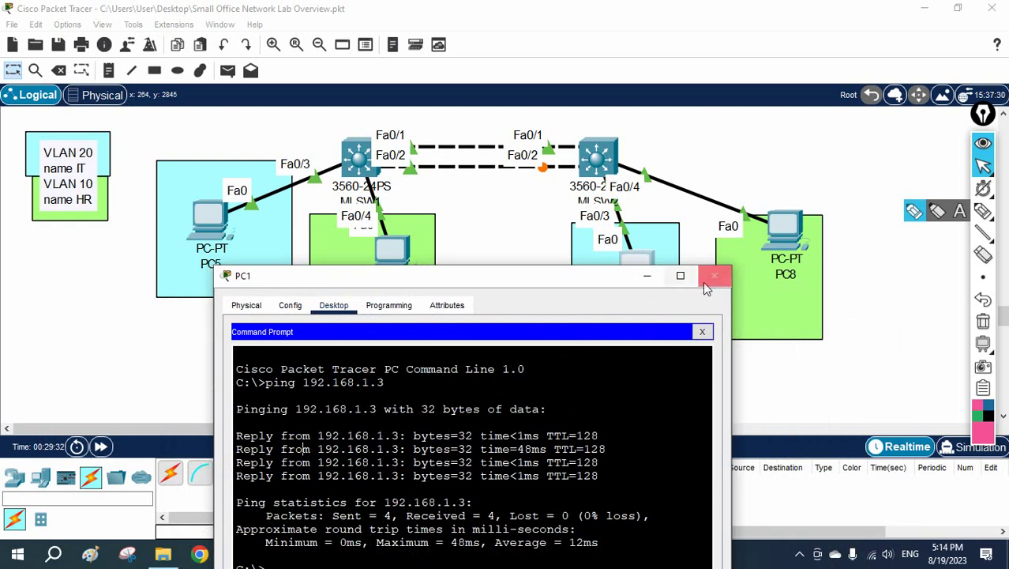
{"action": "left_click", "coordinate": [712, 275]}
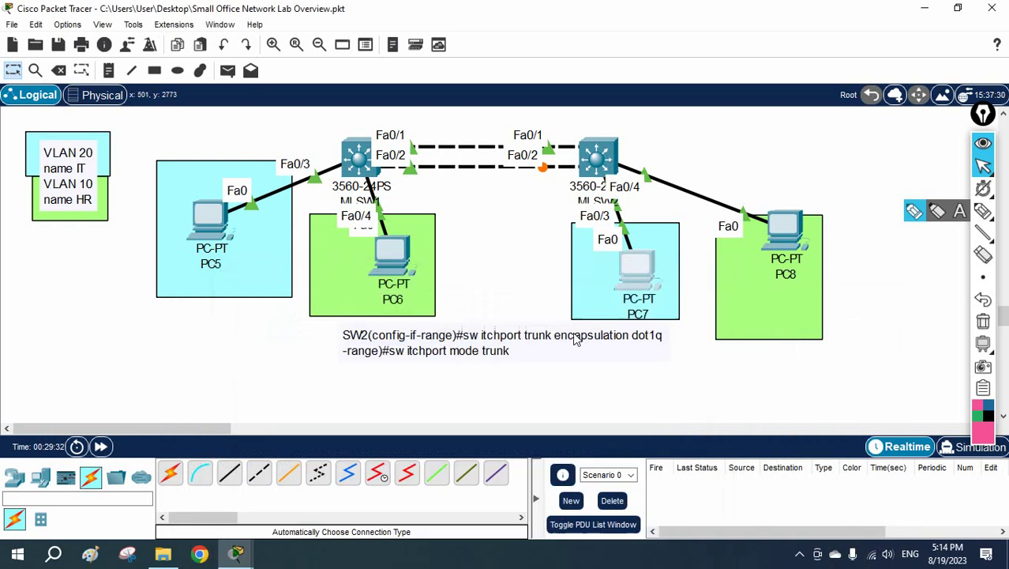
Open PC5's IP configuration, check its IPv4 address and subnet mask, and close the configuration
{"action": "left_click", "coordinate": [212, 228]}
{"action": "left_click", "coordinate": [359, 146]}
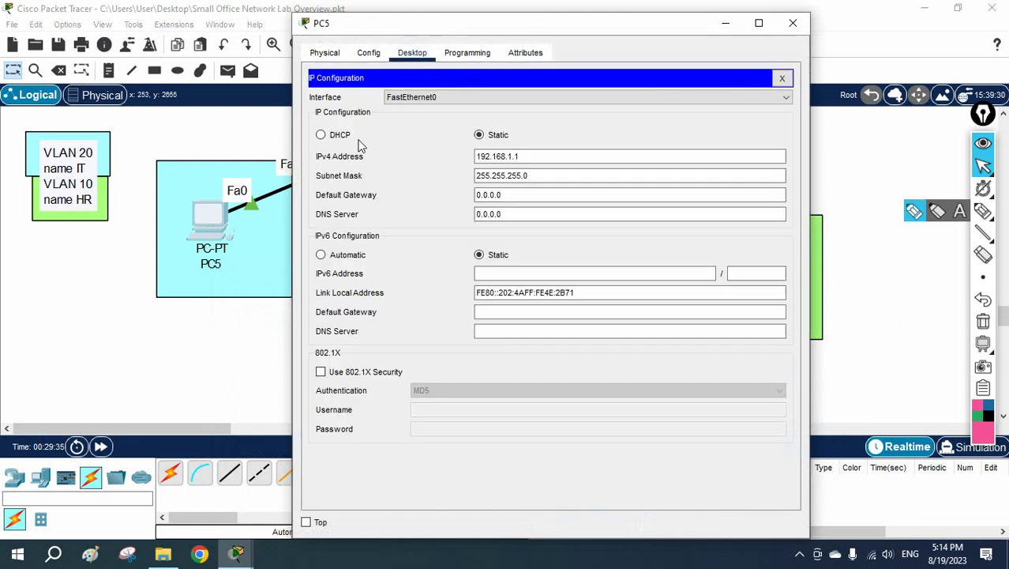
{"action": "left_click", "coordinate": [782, 78]}
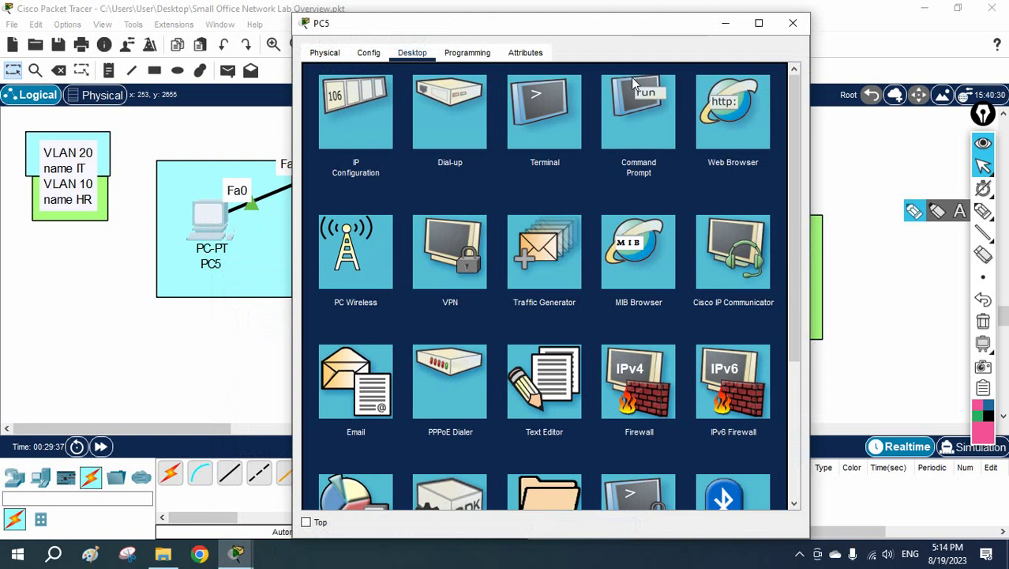
Open PC5's command prompt and copy PC7's IPv4 address from its IP configuration, leaving the topology visible
{"action": "left_click", "coordinate": [636, 107]}
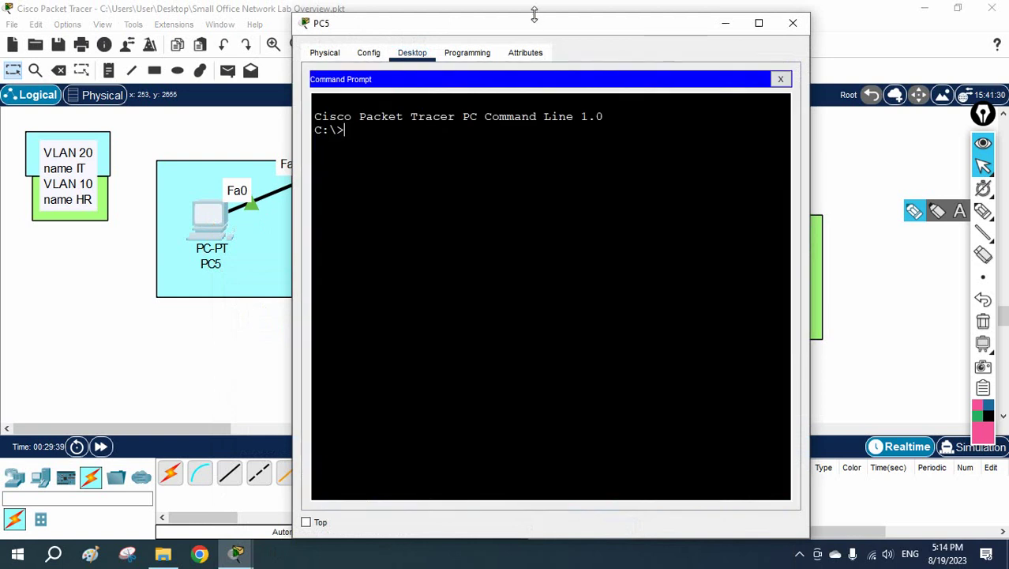
{"action": "left_click_drag", "start_coordinate": [534, 18], "coordinate": [534, 394]}
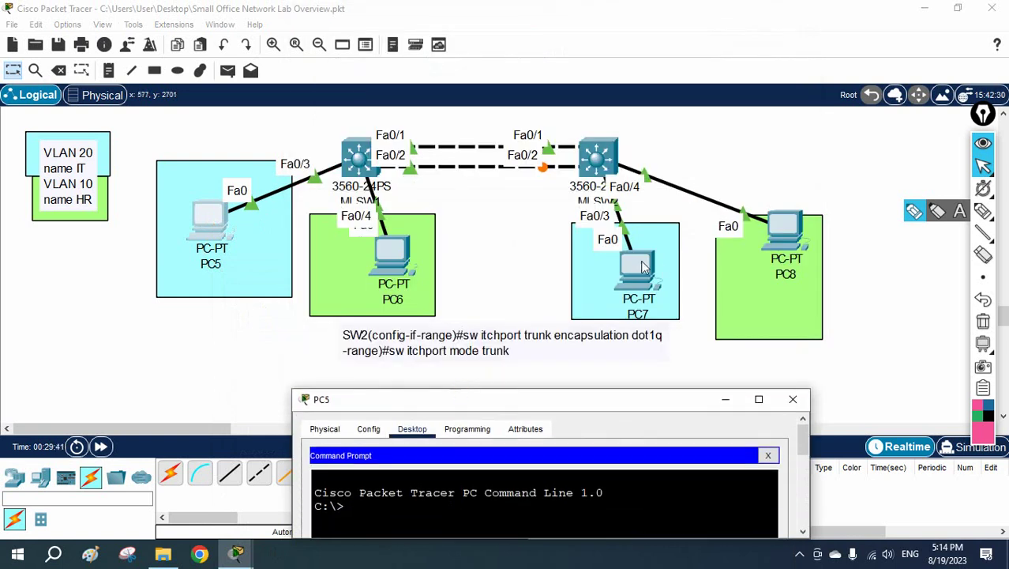
{"action": "left_click", "coordinate": [641, 266]}
{"action": "left_click", "coordinate": [641, 266]}
{"action": "left_click", "coordinate": [378, 144]}
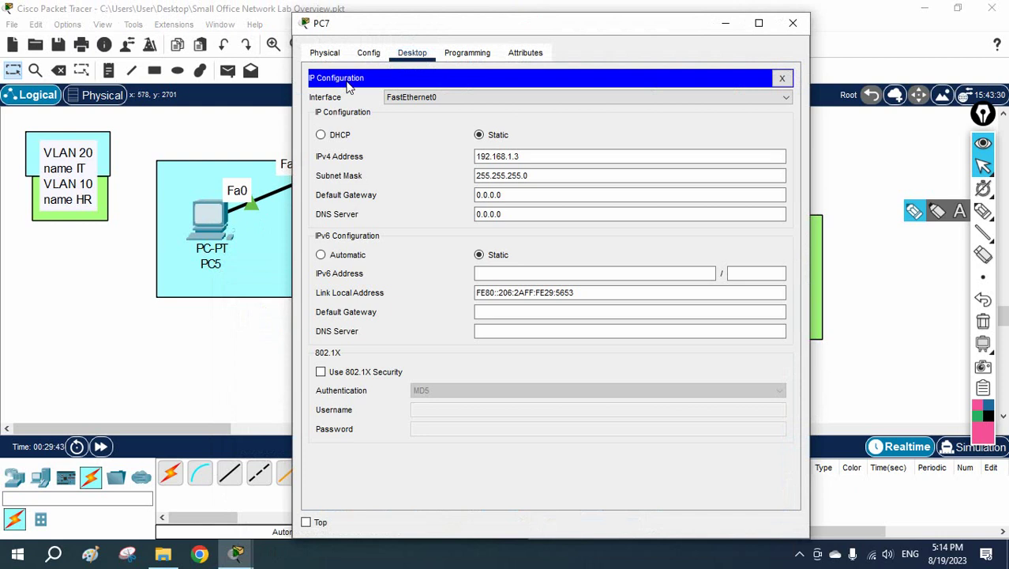
{"action": "left_click_drag", "start_coordinate": [539, 155], "coordinate": [430, 153]}
{"action": "key", "text": "ctrl+c"}
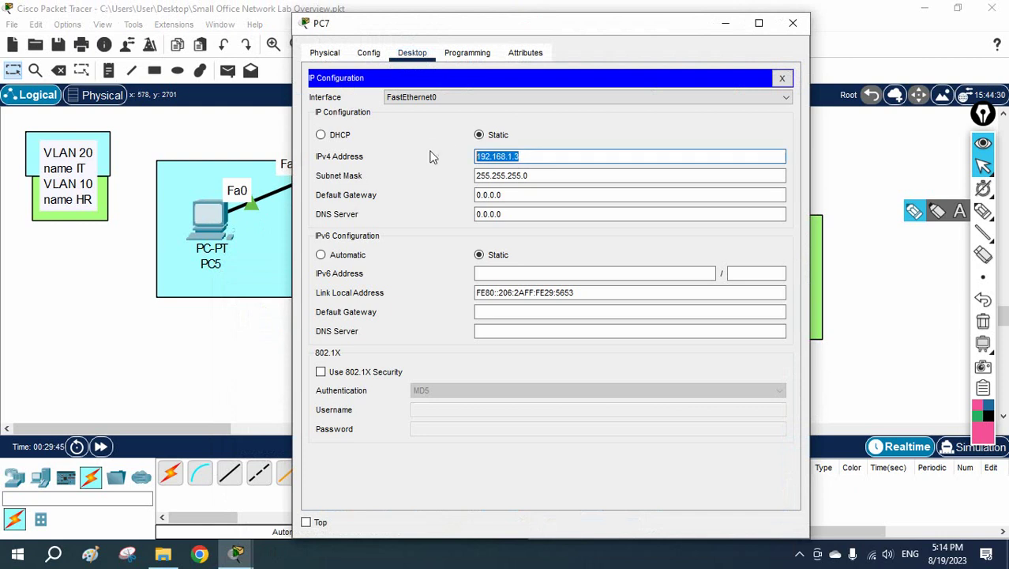
{"action": "left_click", "coordinate": [793, 23]}
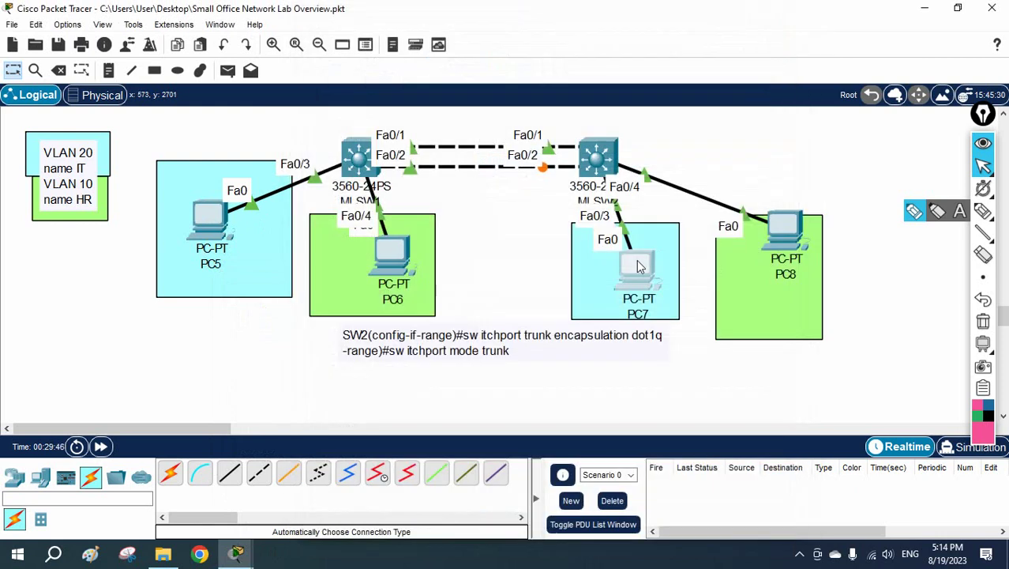
Ping PC7 at 192.168.1.3 from PC5's command prompt and examine the replies and ping statistics
{"action": "left_click", "coordinate": [222, 225]}
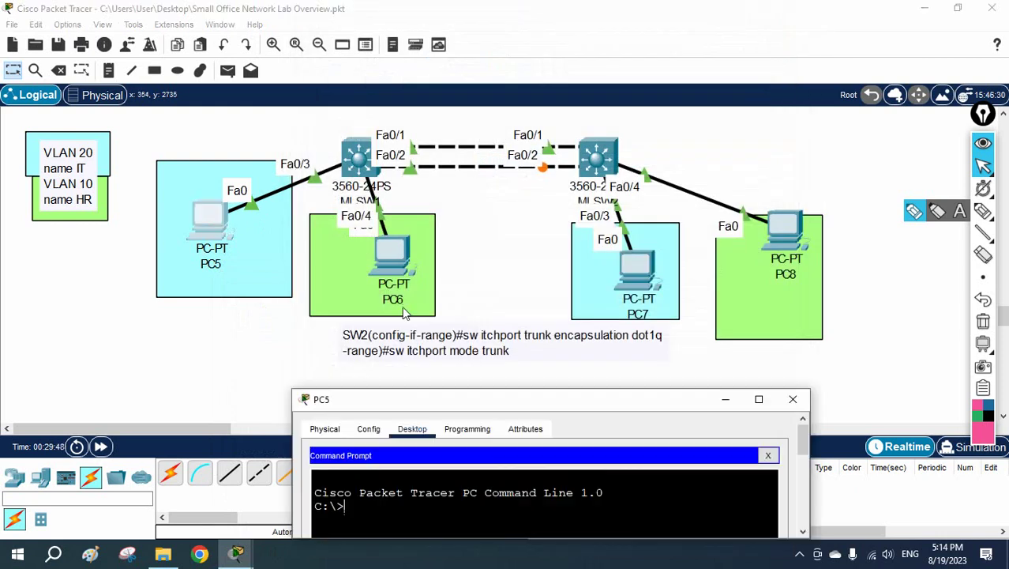
{"action": "left_click_drag", "start_coordinate": [421, 400], "coordinate": [374, 305]}
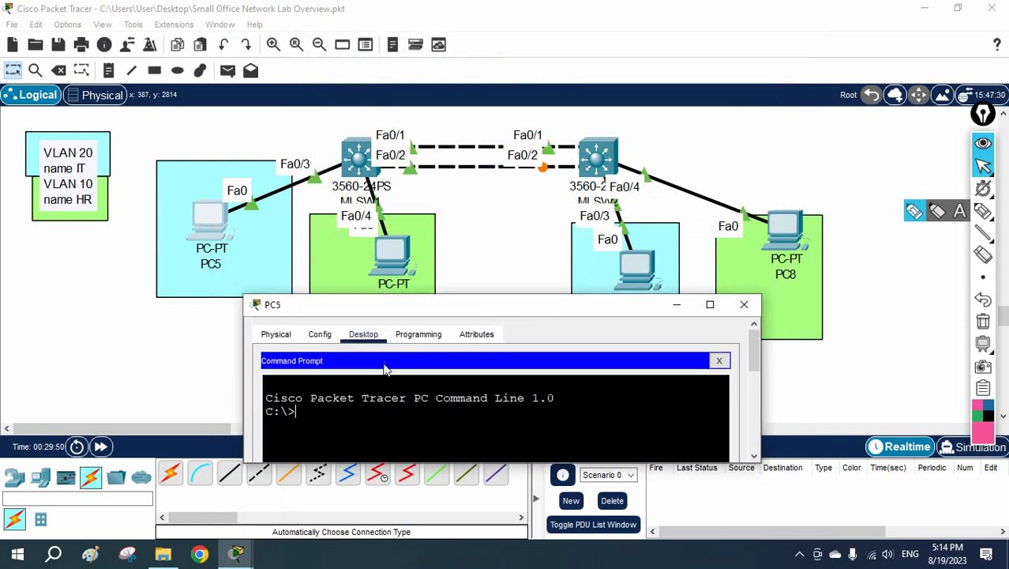
{"action": "left_click", "coordinate": [389, 422]}
{"action": "type", "text": "ping"}
{"action": "right_click", "coordinate": [389, 423]}
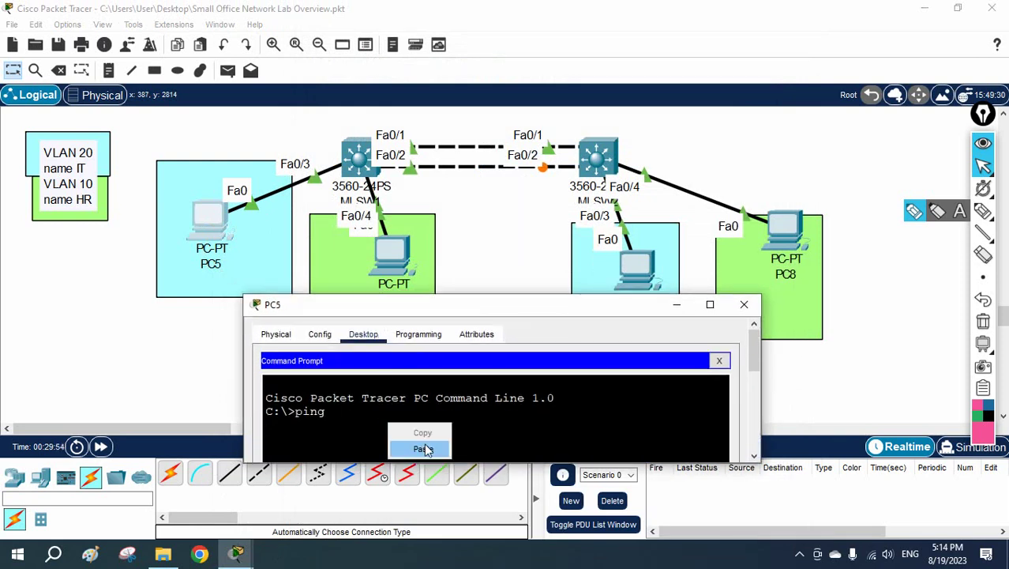
{"action": "left_click", "coordinate": [424, 447]}
{"action": "key", "text": "Return"}
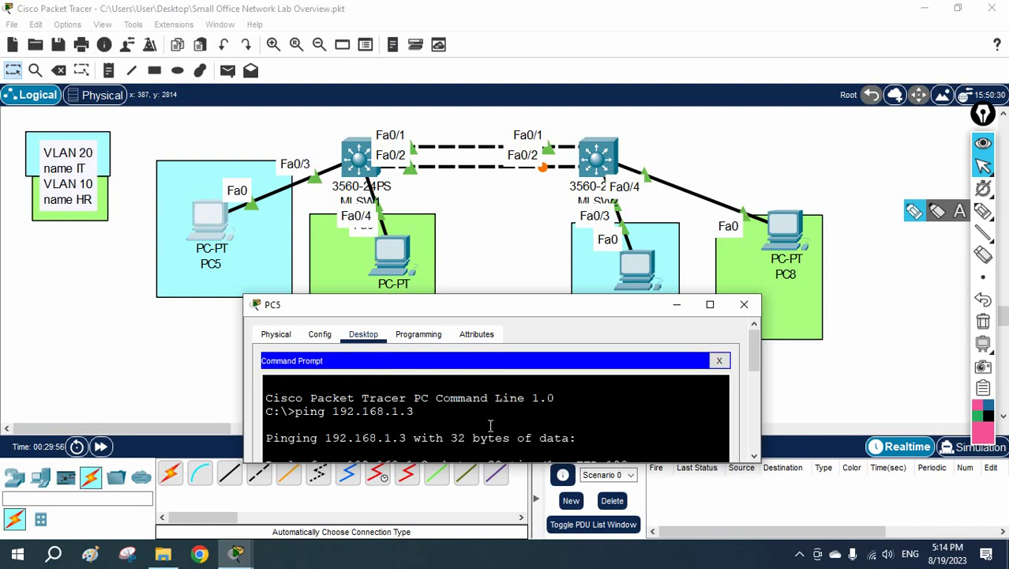
{"action": "left_click_drag", "start_coordinate": [503, 295], "coordinate": [480, 327]}
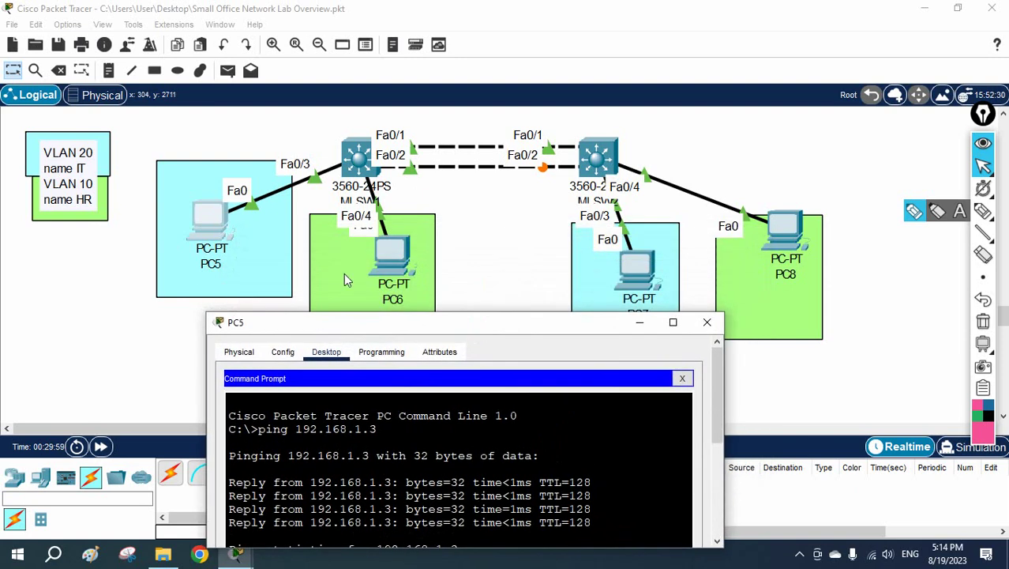
{"action": "left_click_drag", "start_coordinate": [537, 311], "coordinate": [534, 291]}
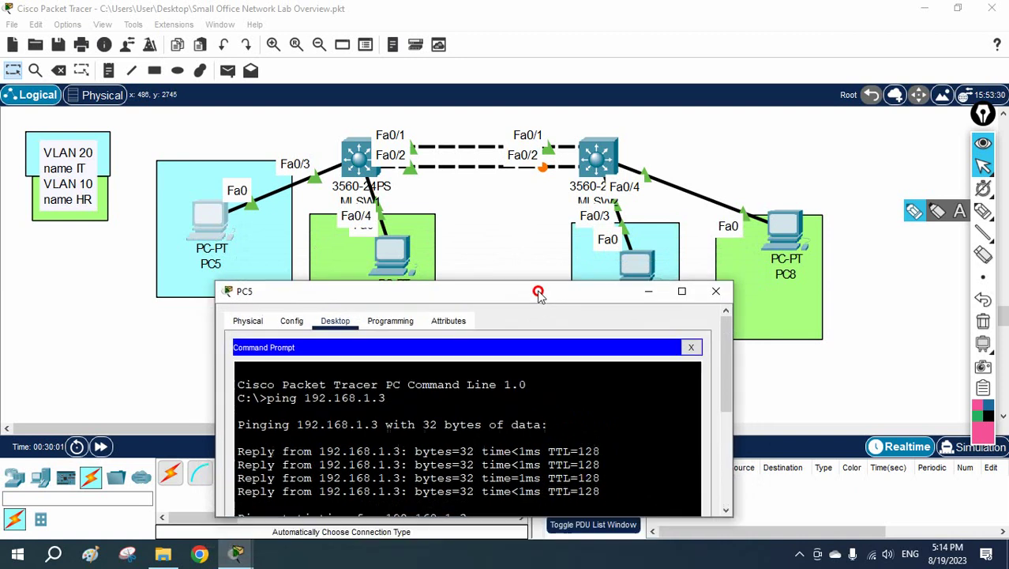
{"action": "scroll", "coordinate": [507, 455], "scroll_direction": "up", "scroll_amount": 1}
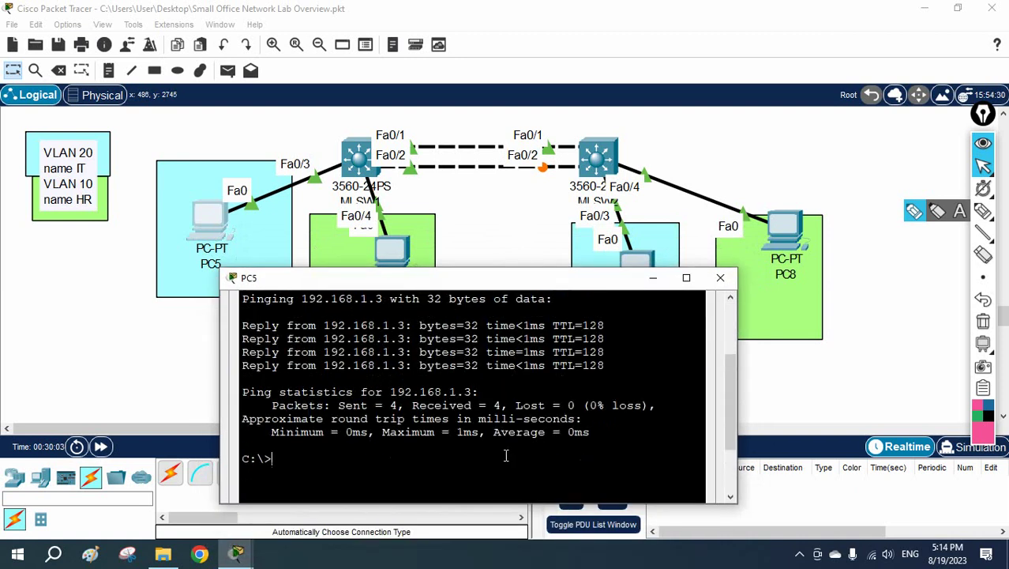
Repeat the ping from PC5 to 192.168.1.3 twice, keeping the PCs in the topology in view
{"action": "key", "text": "Up"}
{"action": "key", "text": "Return"}
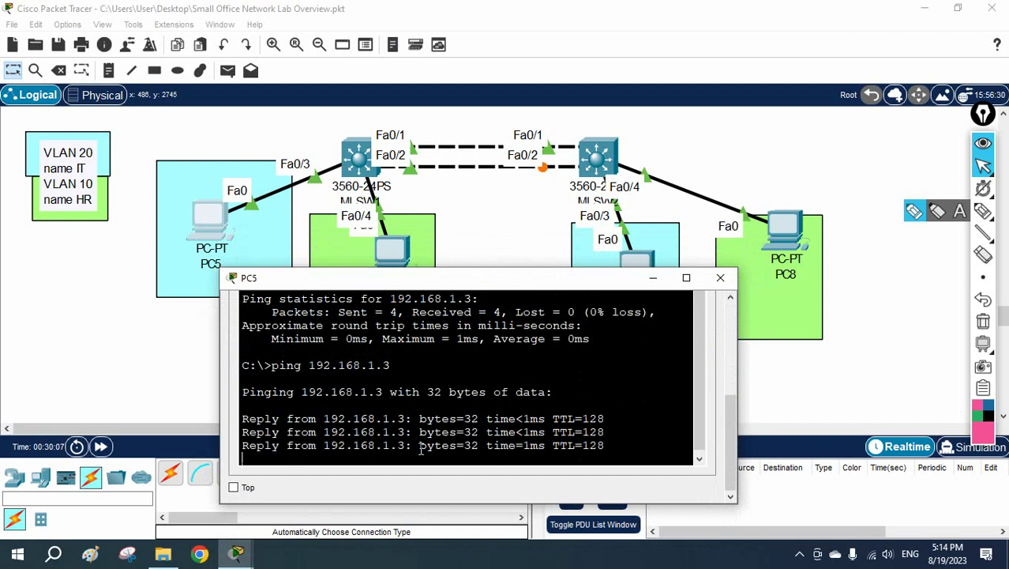
{"action": "left_click_drag", "start_coordinate": [290, 287], "coordinate": [274, 333]}
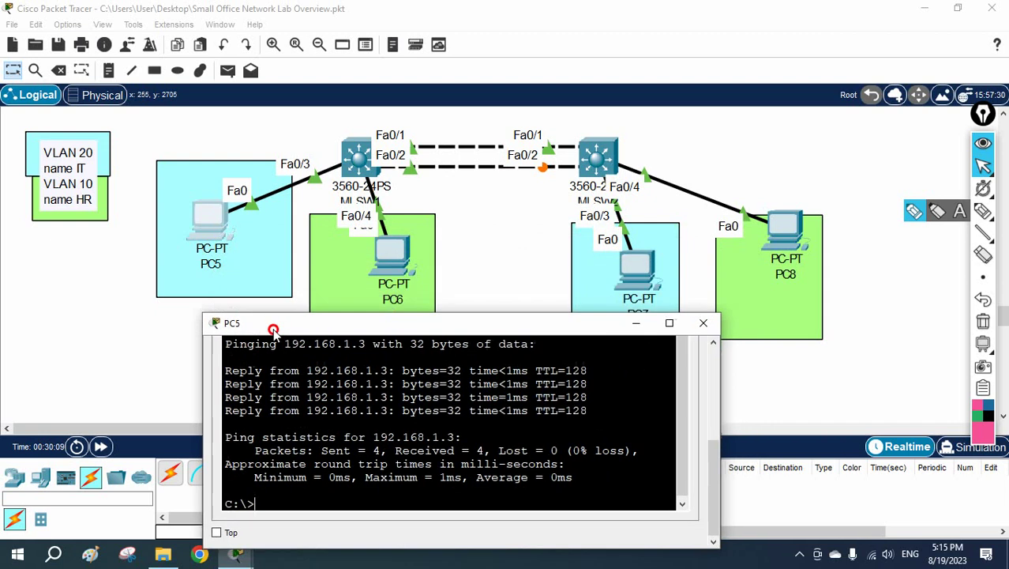
{"action": "left_click_drag", "start_coordinate": [563, 328], "coordinate": [574, 355]}
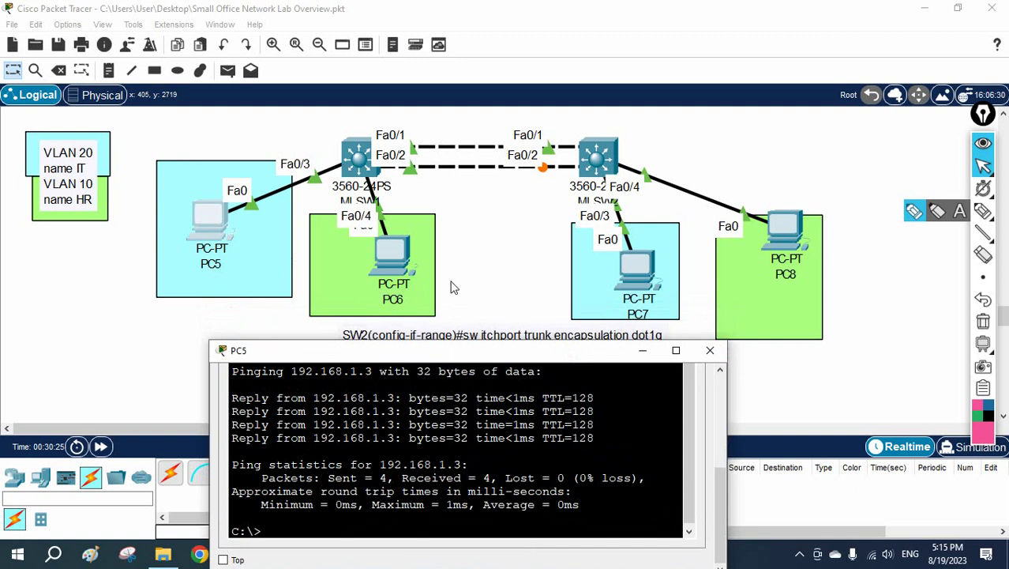
{"action": "key", "text": "Up"}
{"action": "key", "text": "Return"}
Open PC8's IP configuration, copy its IPv4 address, and close the PC8 window
{"action": "left_click", "coordinate": [774, 235]}
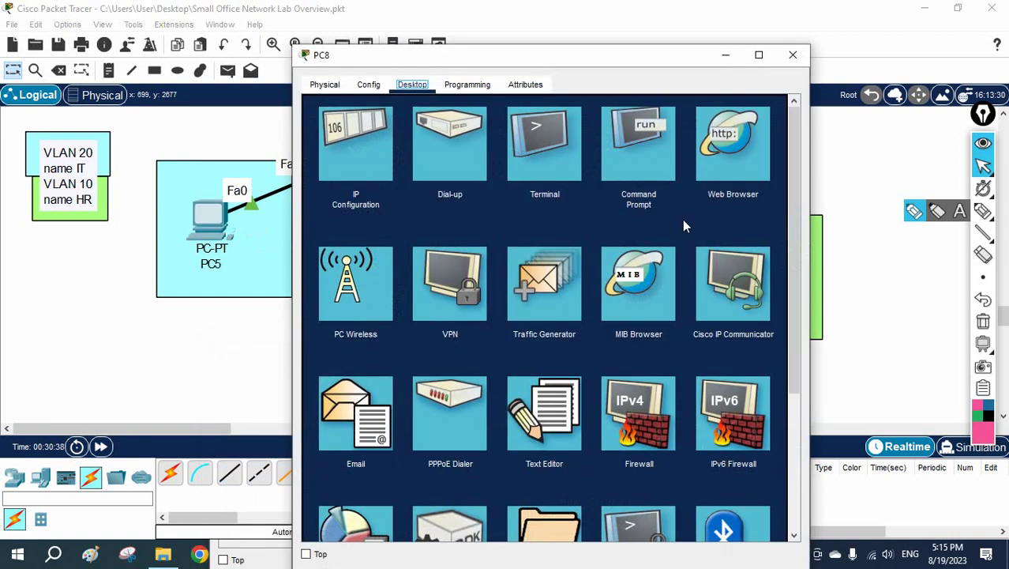
{"action": "left_click", "coordinate": [371, 126]}
{"action": "left_click", "coordinate": [497, 166]}
{"action": "left_click_drag", "start_coordinate": [532, 187], "coordinate": [458, 185]}
{"action": "key", "text": "ctrl+c"}
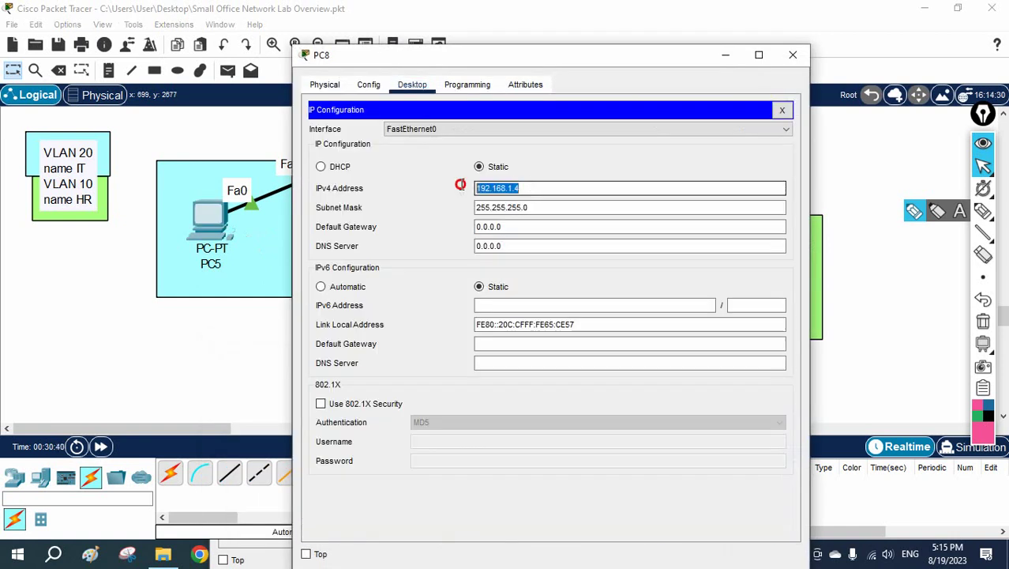
{"action": "left_click", "coordinate": [793, 55]}
Ping PC8 at 192.168.1.4 from PC5's command prompt and examine the ping statistics alongside the topology
{"action": "left_click", "coordinate": [210, 217]}
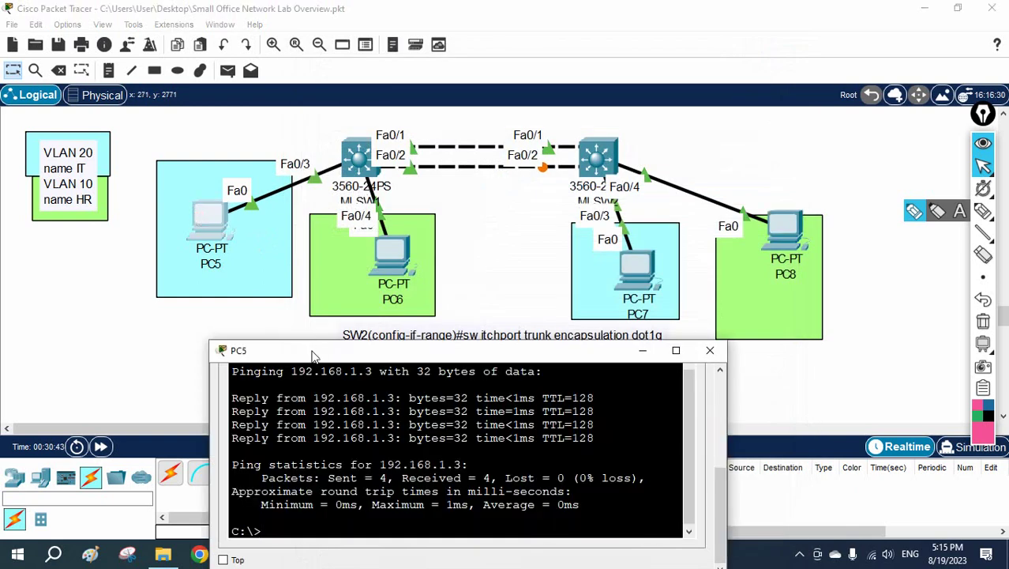
{"action": "left_click_drag", "start_coordinate": [313, 352], "coordinate": [316, 317]}
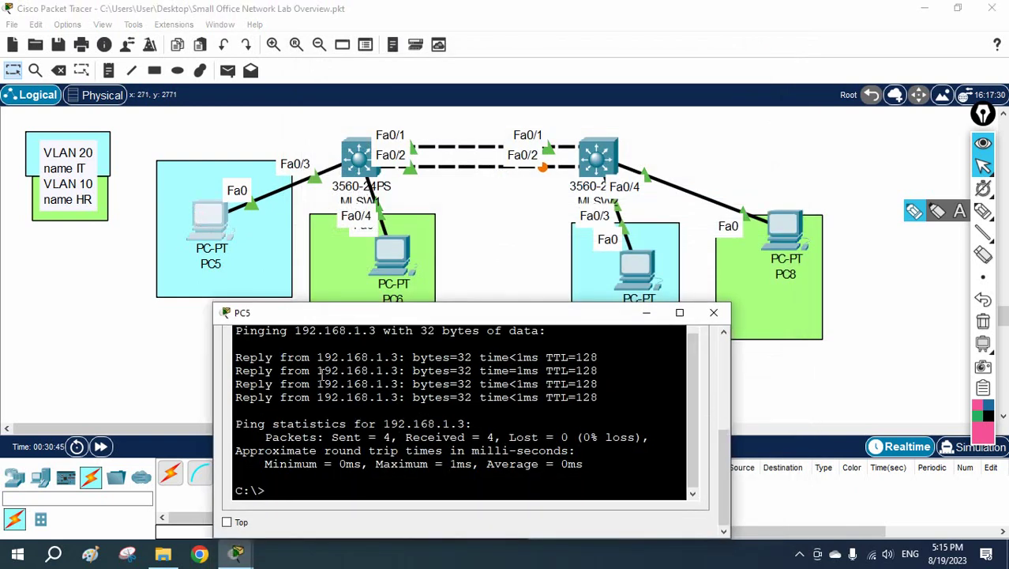
{"action": "type", "text": "ping"}
{"action": "right_click", "coordinate": [409, 371]}
{"action": "left_click", "coordinate": [445, 401]}
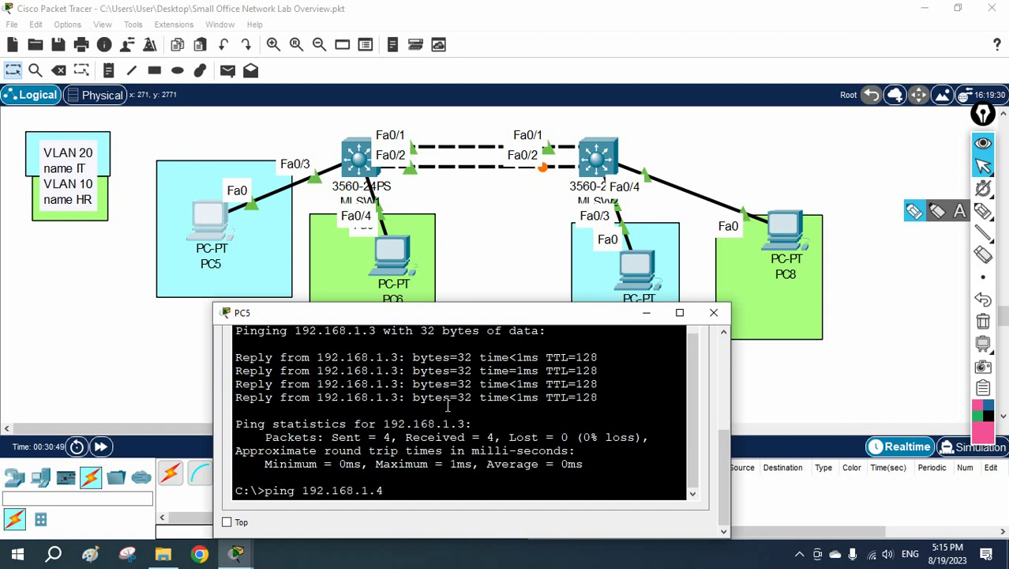
{"action": "key", "text": "Return"}
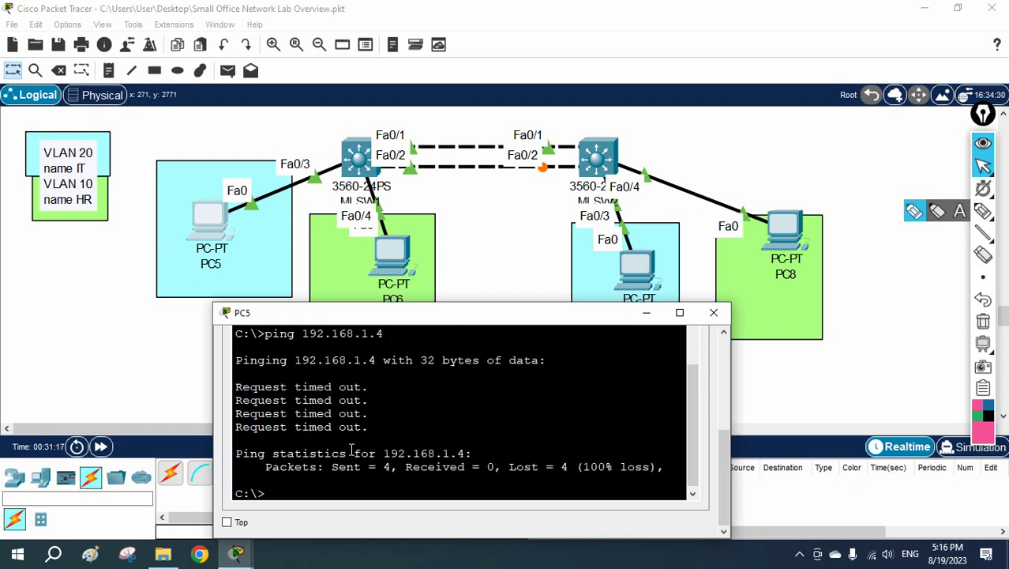
{"action": "left_click_drag", "start_coordinate": [391, 312], "coordinate": [392, 332]}
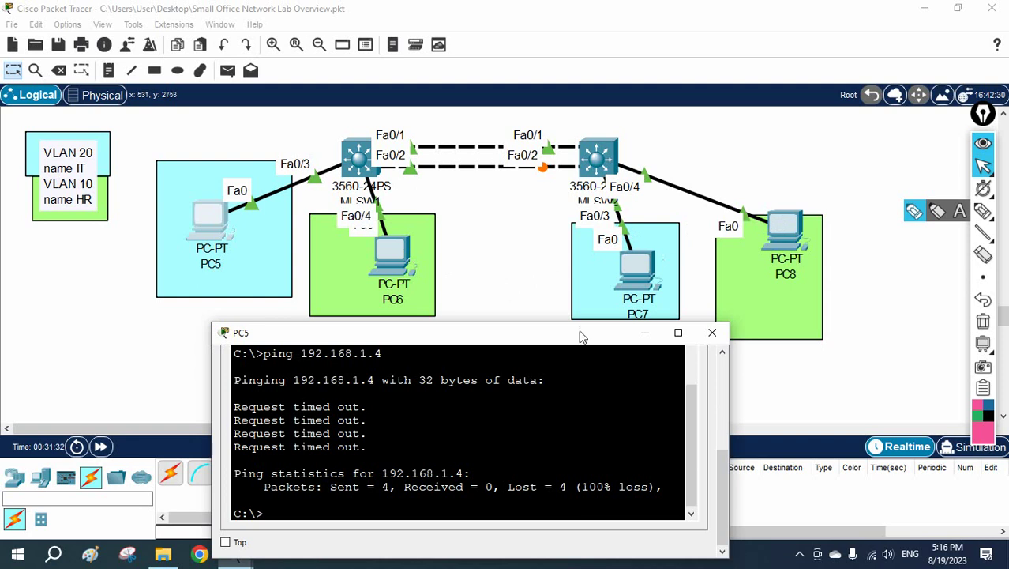
{"action": "scroll", "coordinate": [559, 371], "scroll_direction": "down", "scroll_amount": 1}
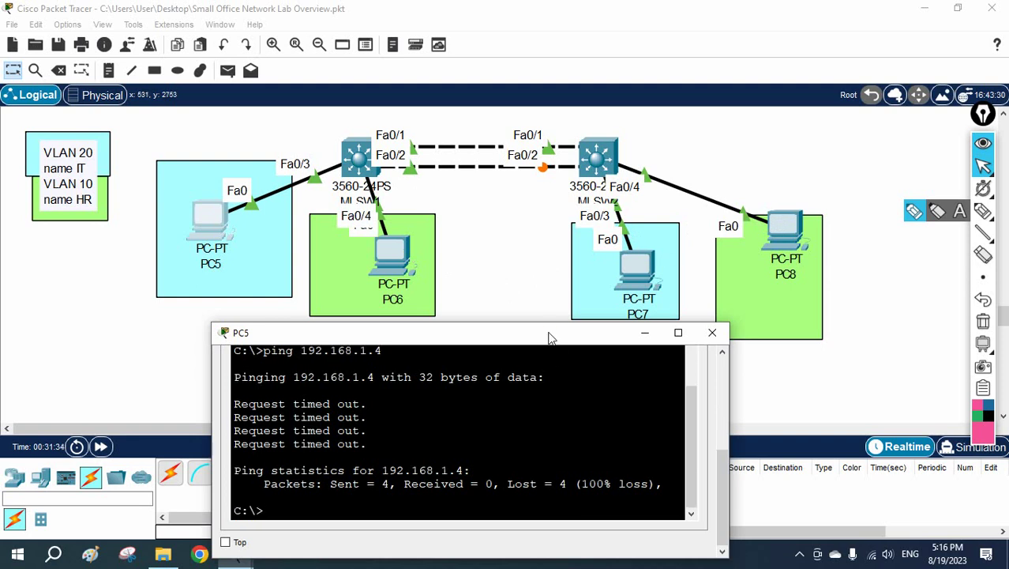
{"action": "left_click_drag", "start_coordinate": [548, 333], "coordinate": [547, 313]}
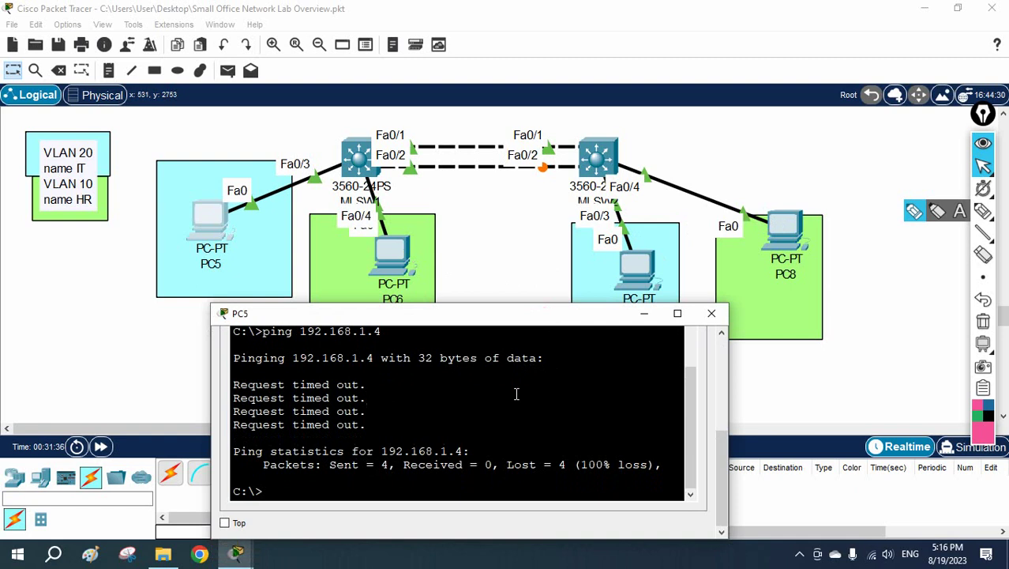